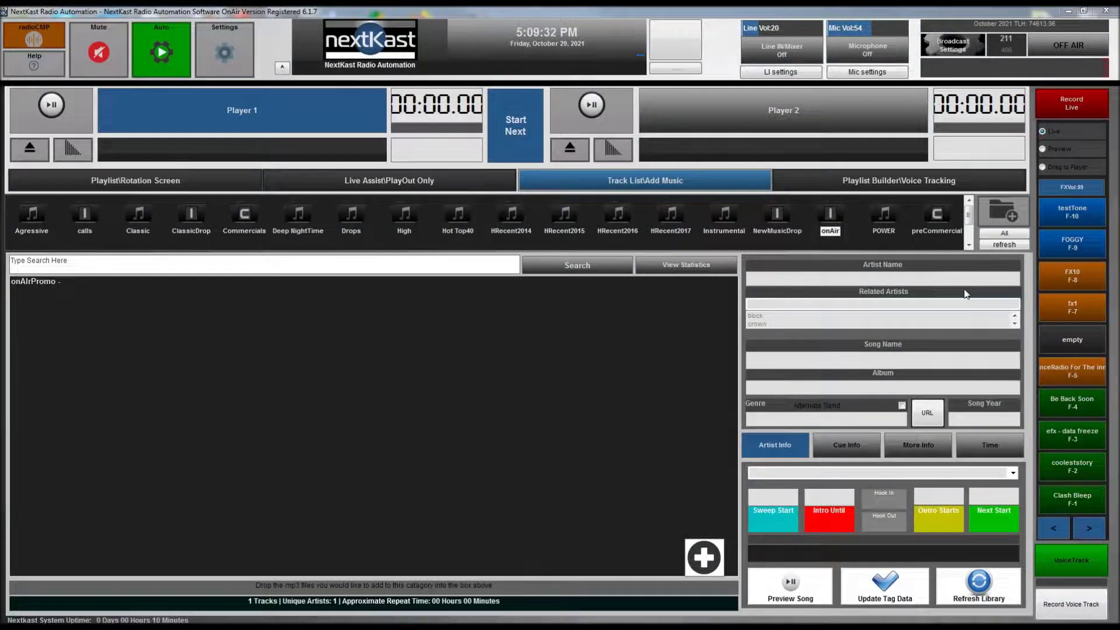
Browse the songs in the HRecent2014, HRecent2015, Classic and High music categories.
click(524, 209)
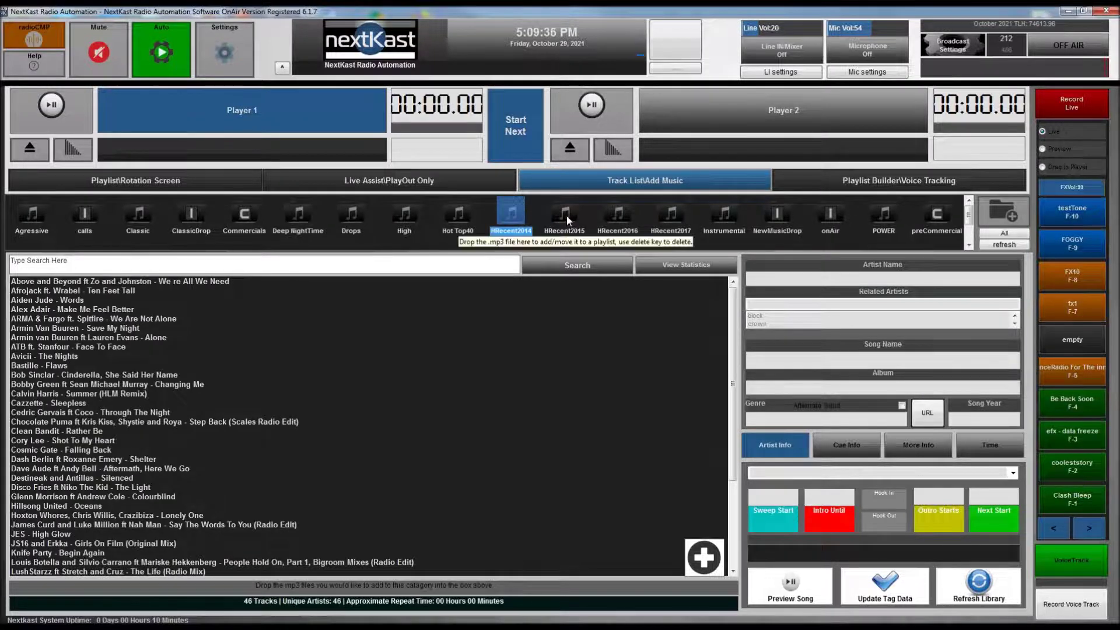
click(567, 220)
scroll(731, 546, down, 20)
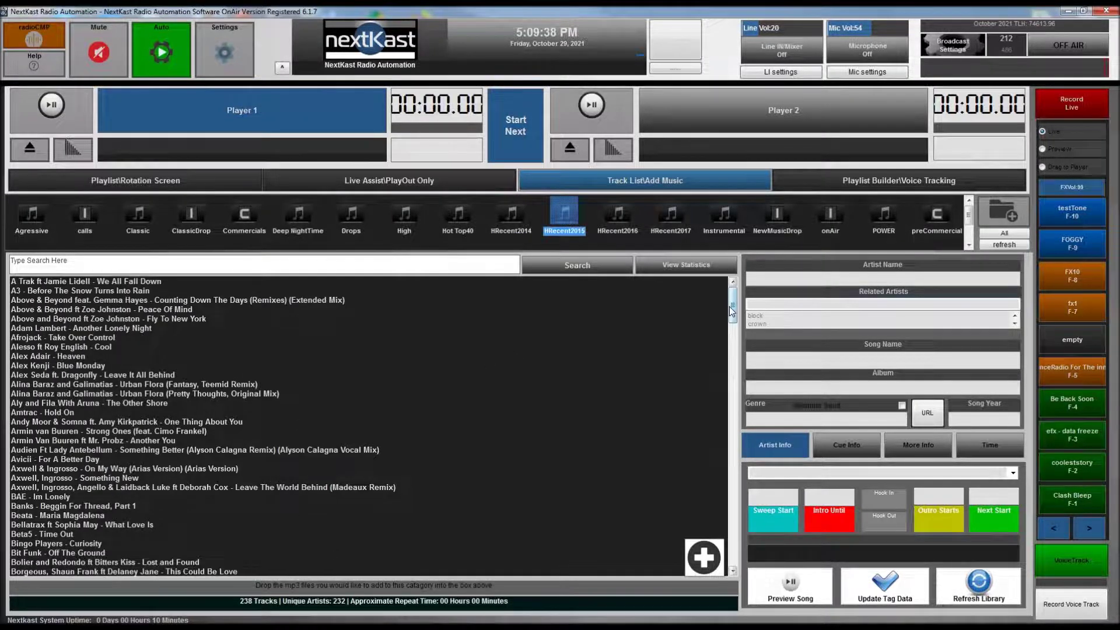
scroll(731, 546, up, 20)
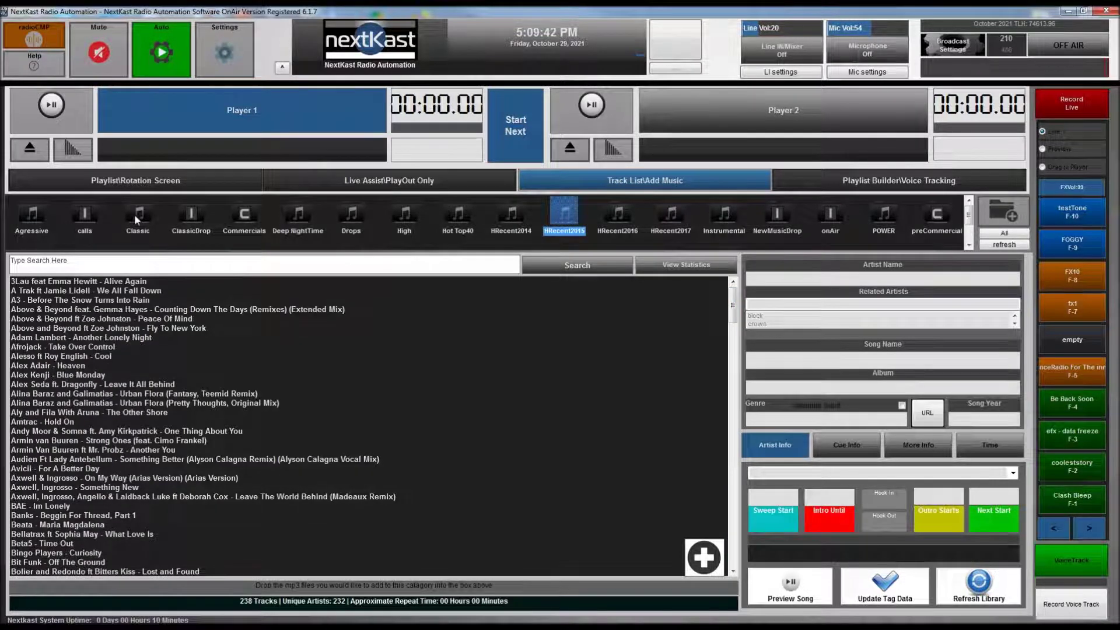
click(138, 232)
drag(736, 316, 736, 383)
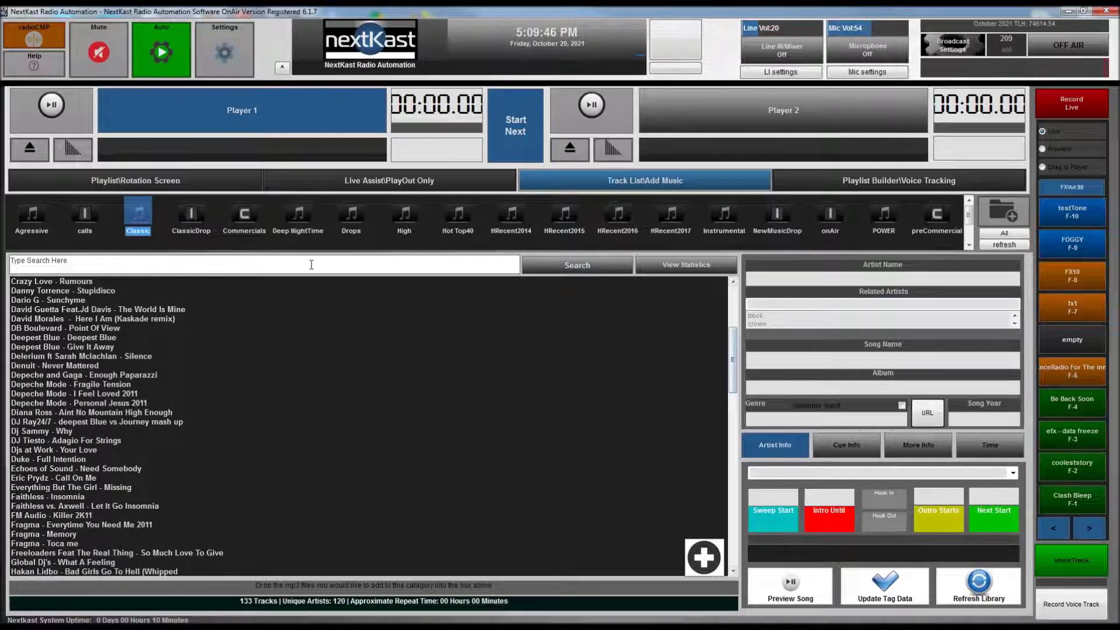
click(403, 214)
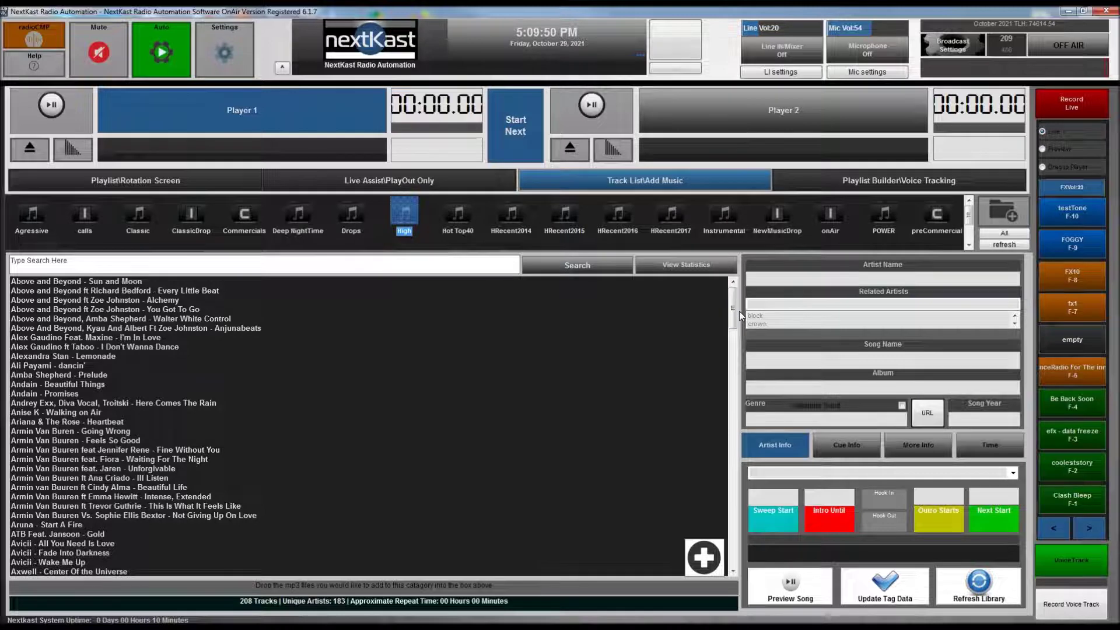
drag(732, 307, 734, 337)
Look through the track lists of the HRecent2014 to HRecent2017 categories and the Instrumental category.
click(513, 217)
click(566, 216)
click(619, 216)
click(682, 217)
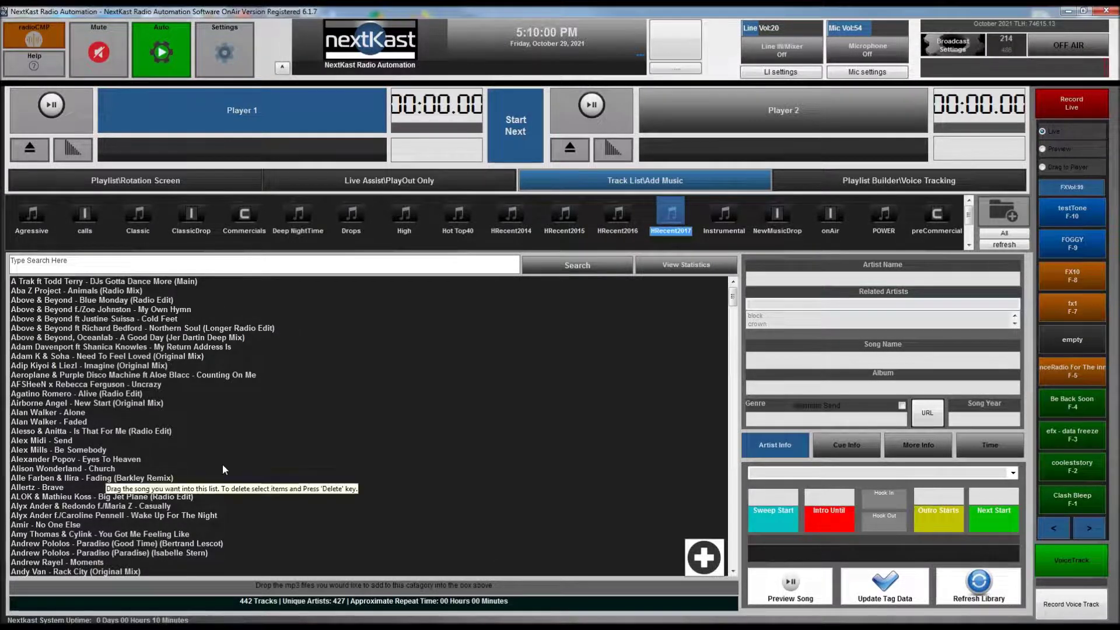
click(710, 217)
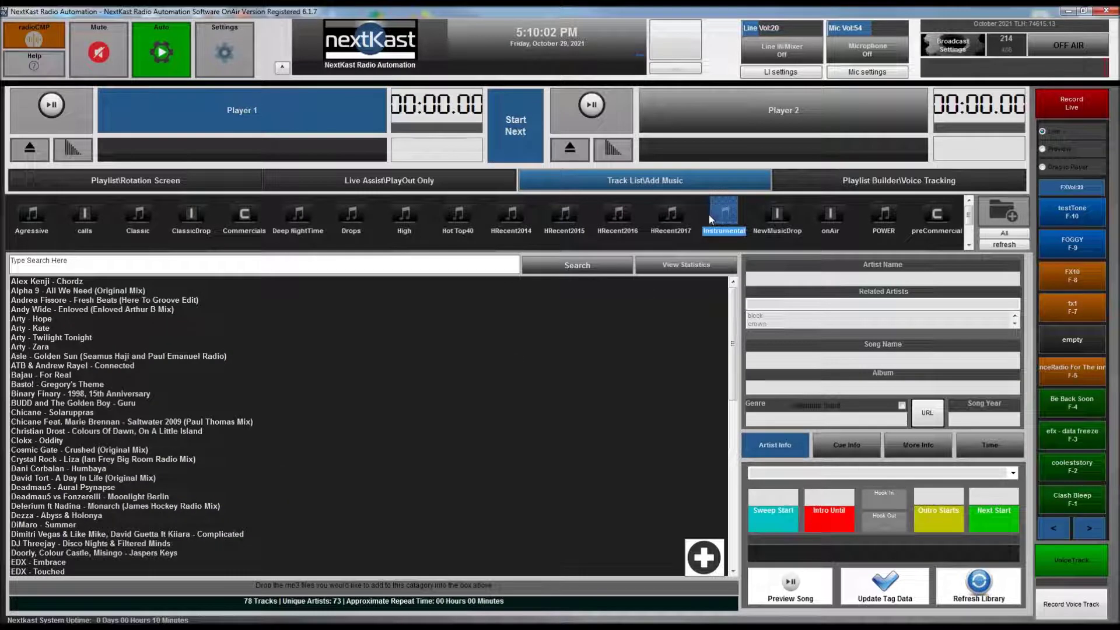
scroll(730, 340, down, 5)
scroll(730, 339, up, 4)
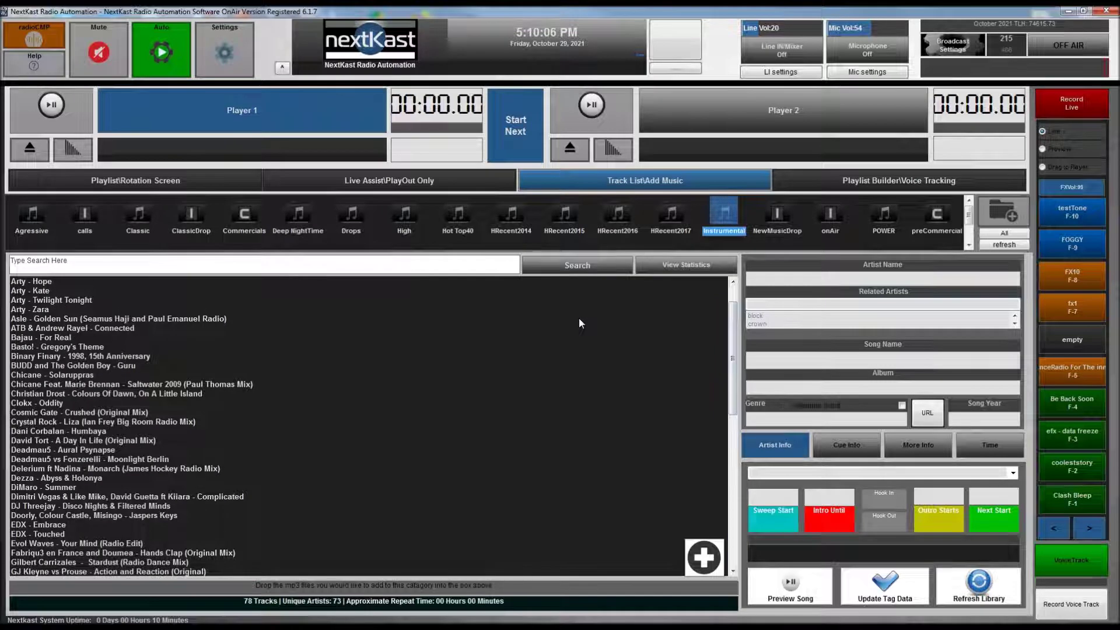
Create a new category of type Music named NewMusic.
click(1006, 219)
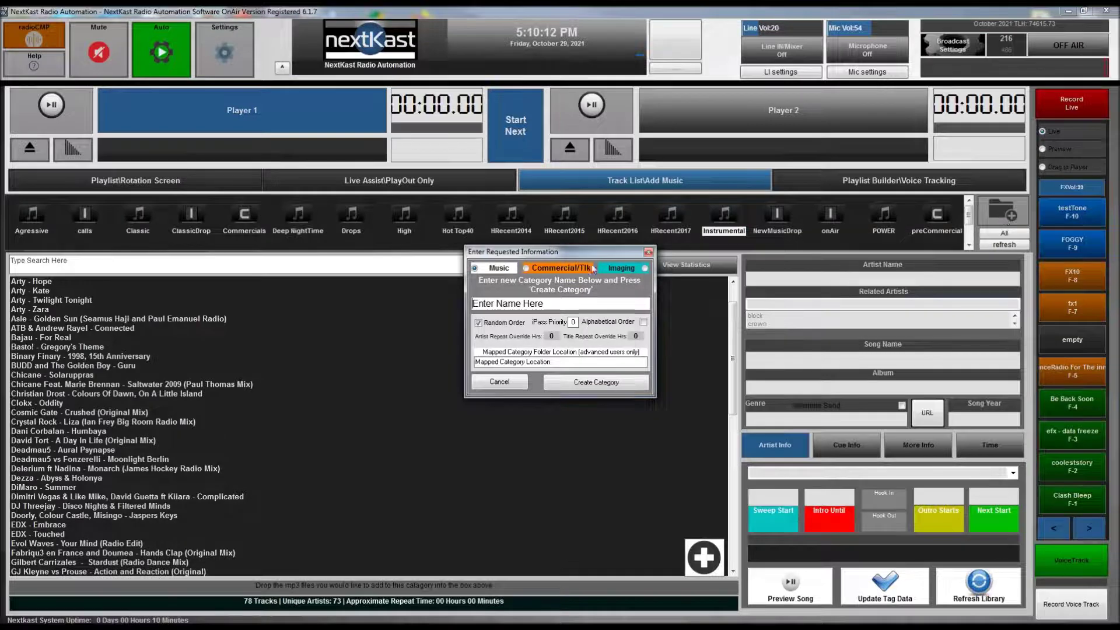
drag(535, 254, 521, 226)
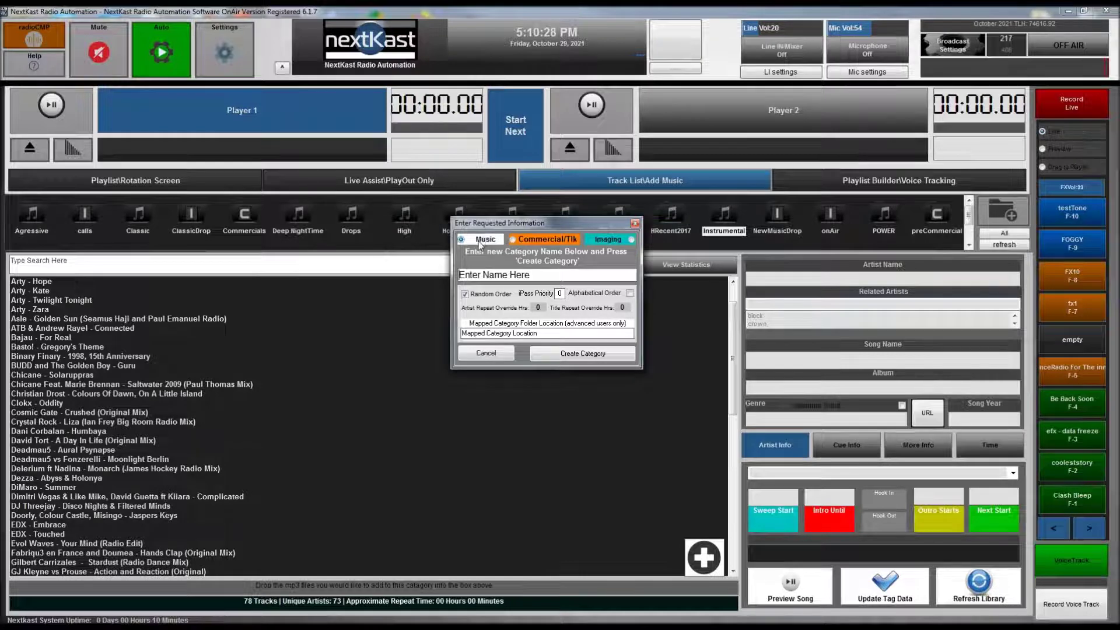
click(540, 240)
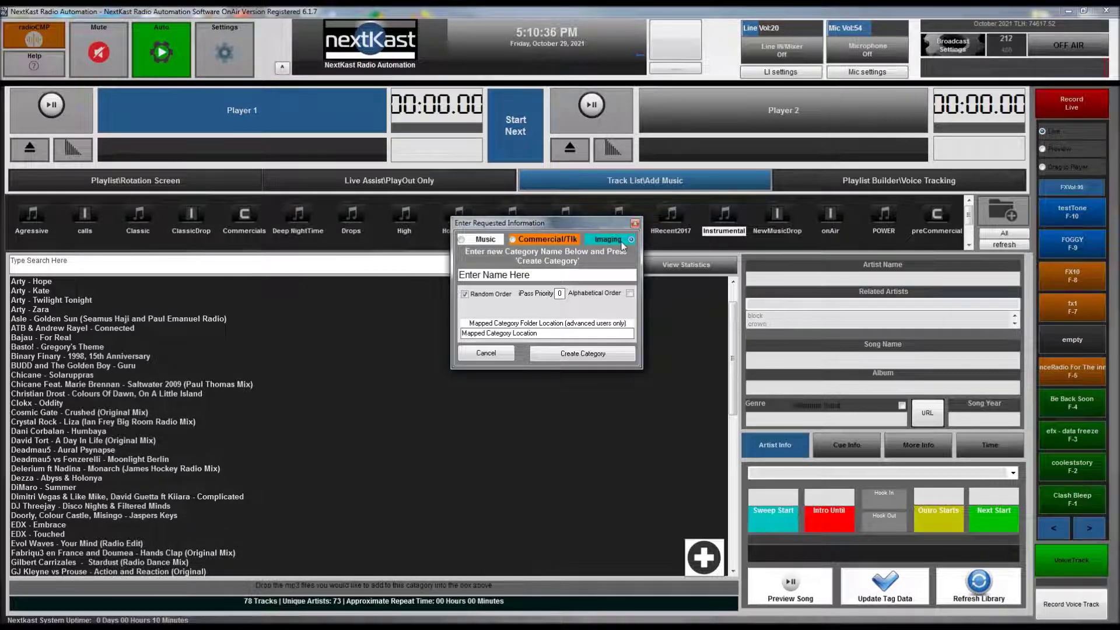
click(486, 240)
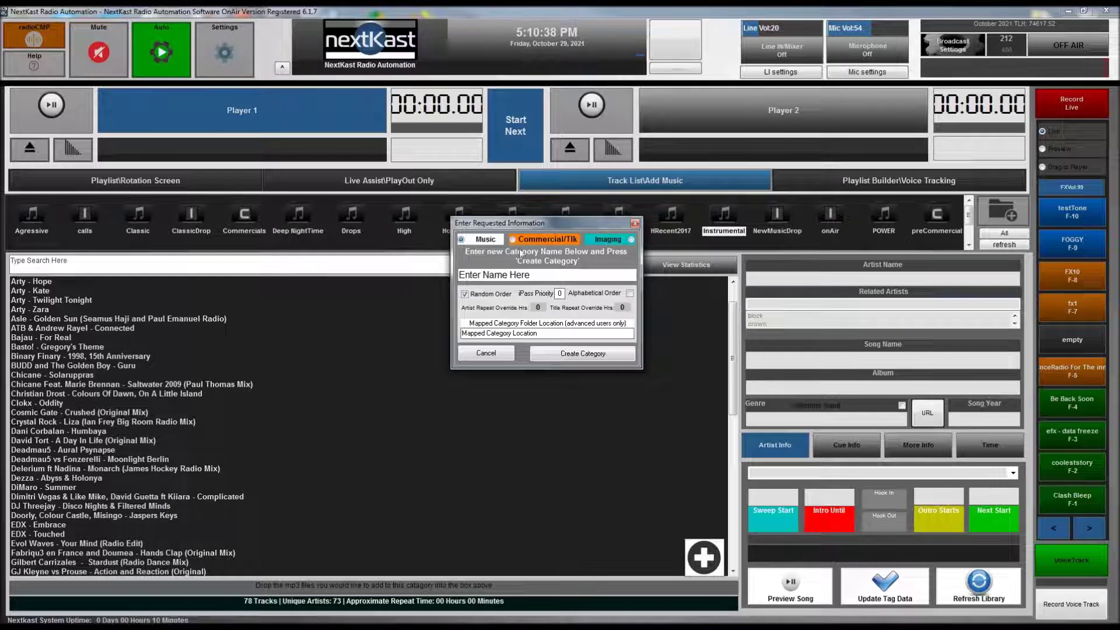
click(555, 276)
text(NewMusic)
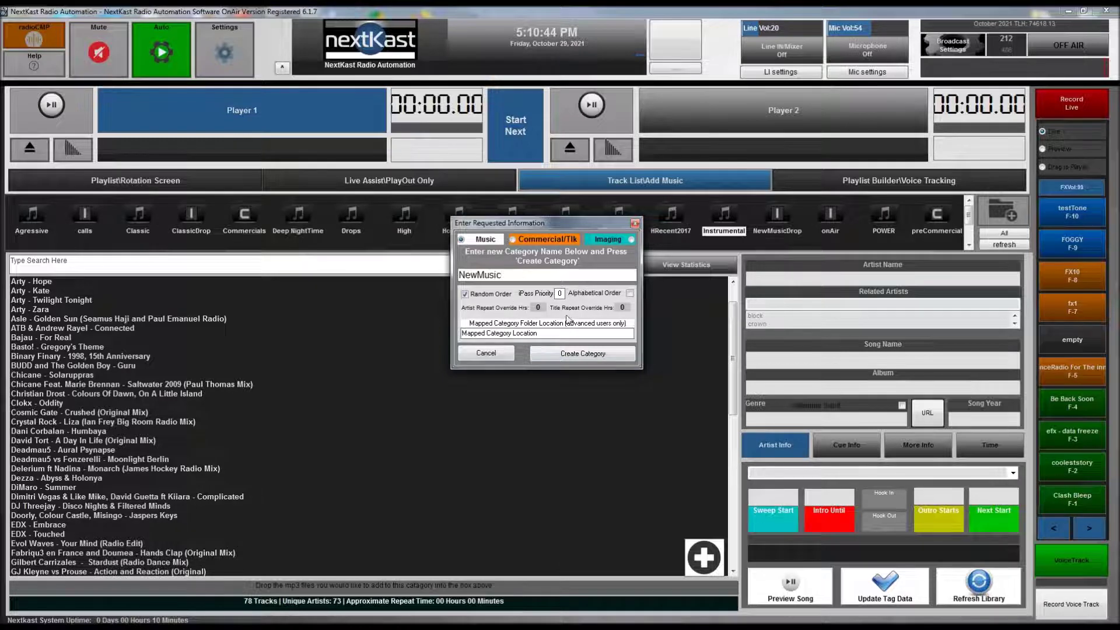
click(584, 355)
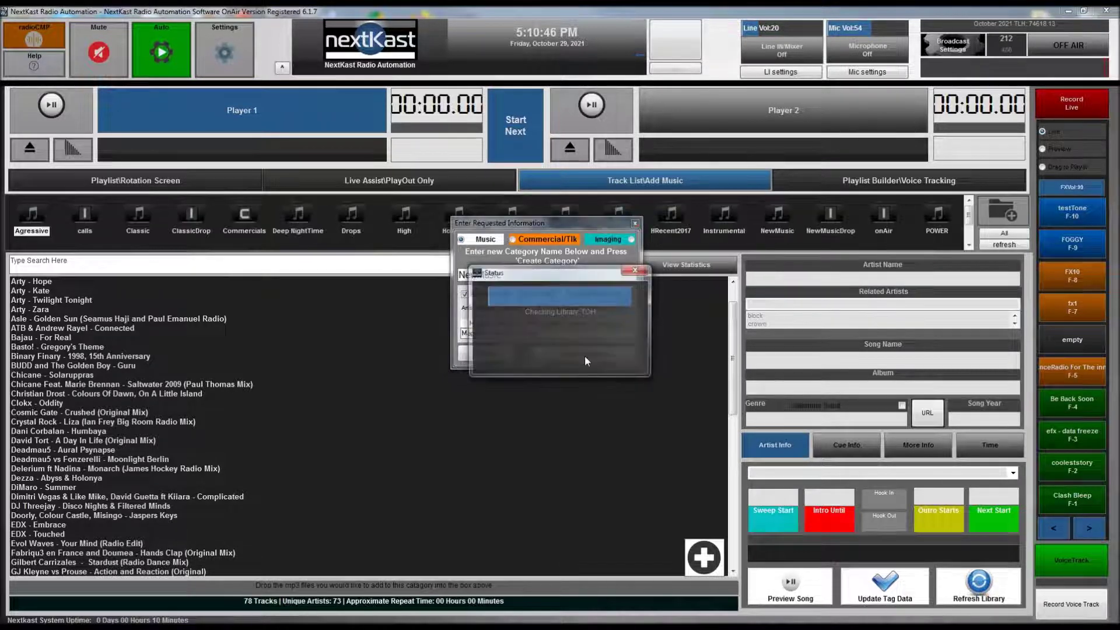
Import all songs from the New Music folder inside the desktop's Pulse folder into the NewMusic category.
click(785, 227)
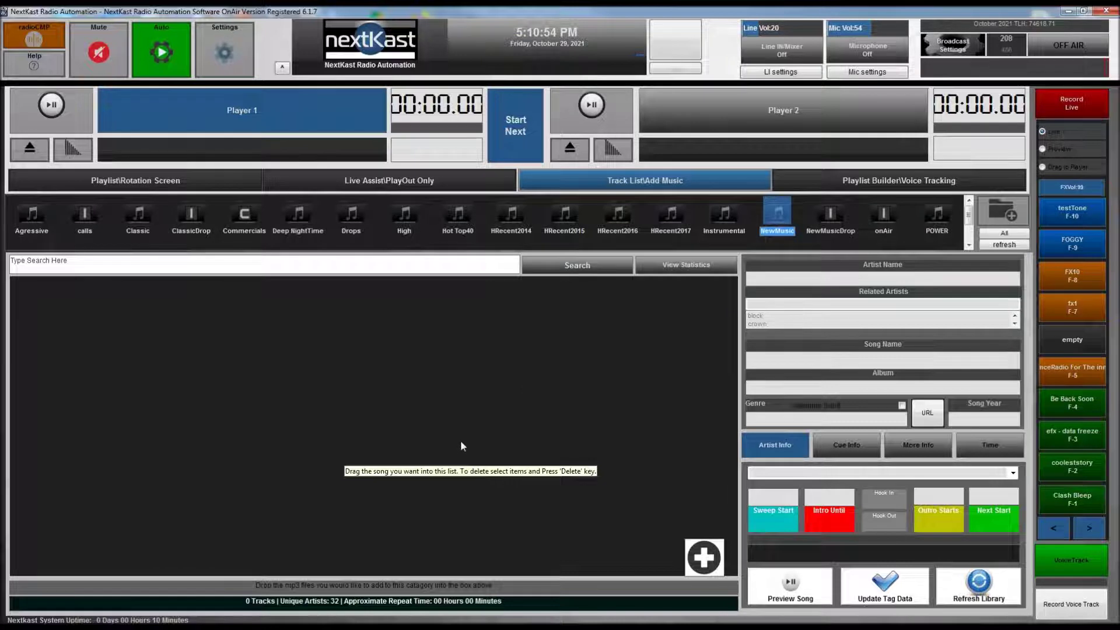
click(706, 558)
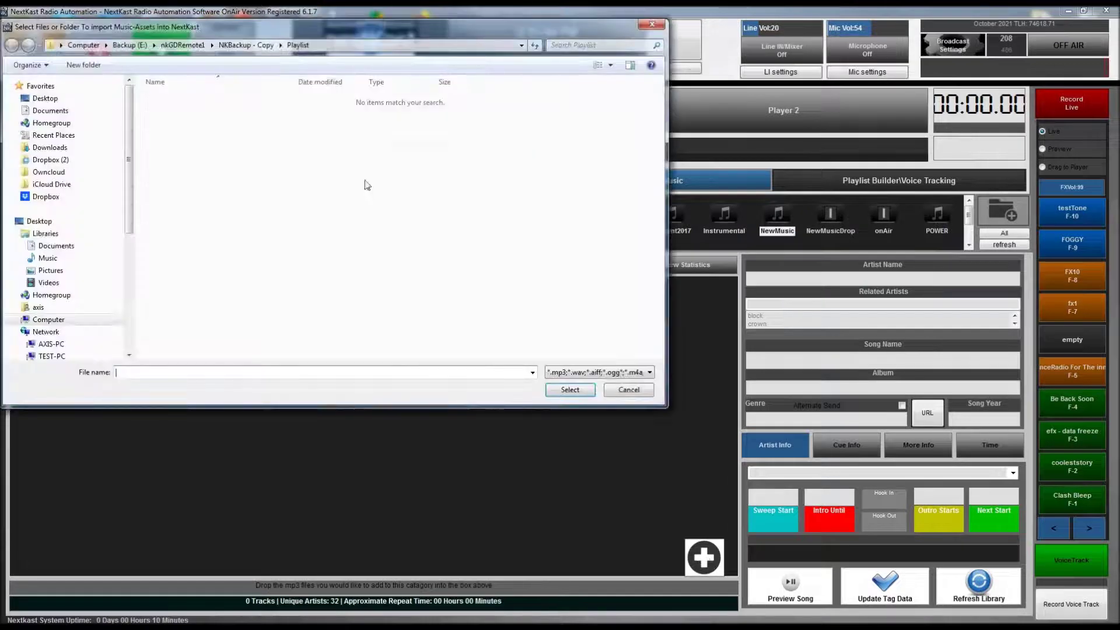
click(41, 100)
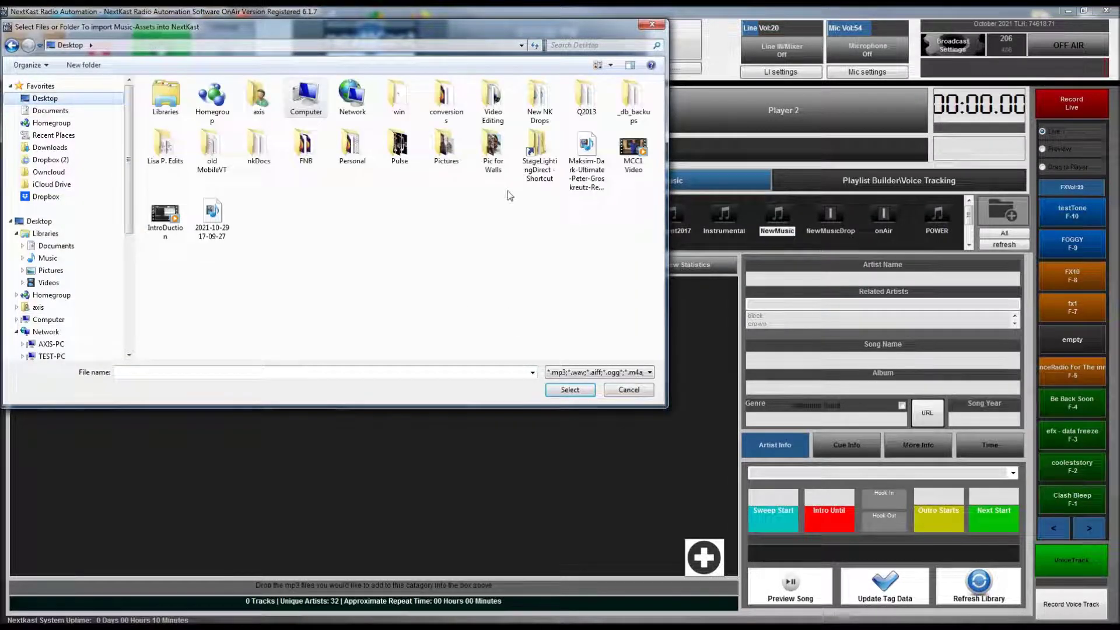
double_click(400, 146)
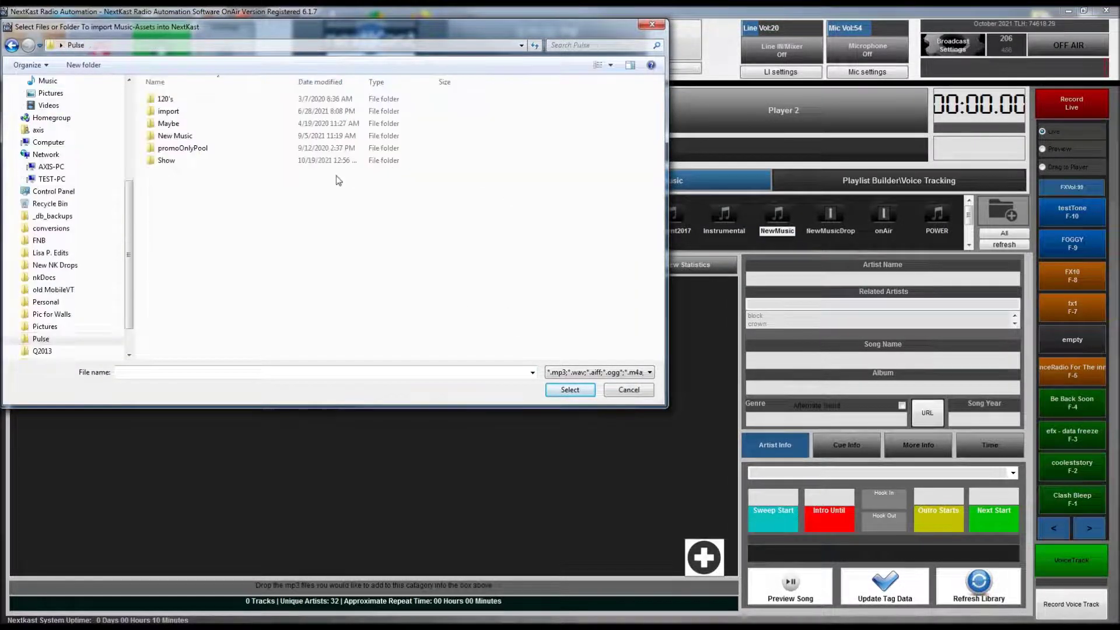
double_click(175, 136)
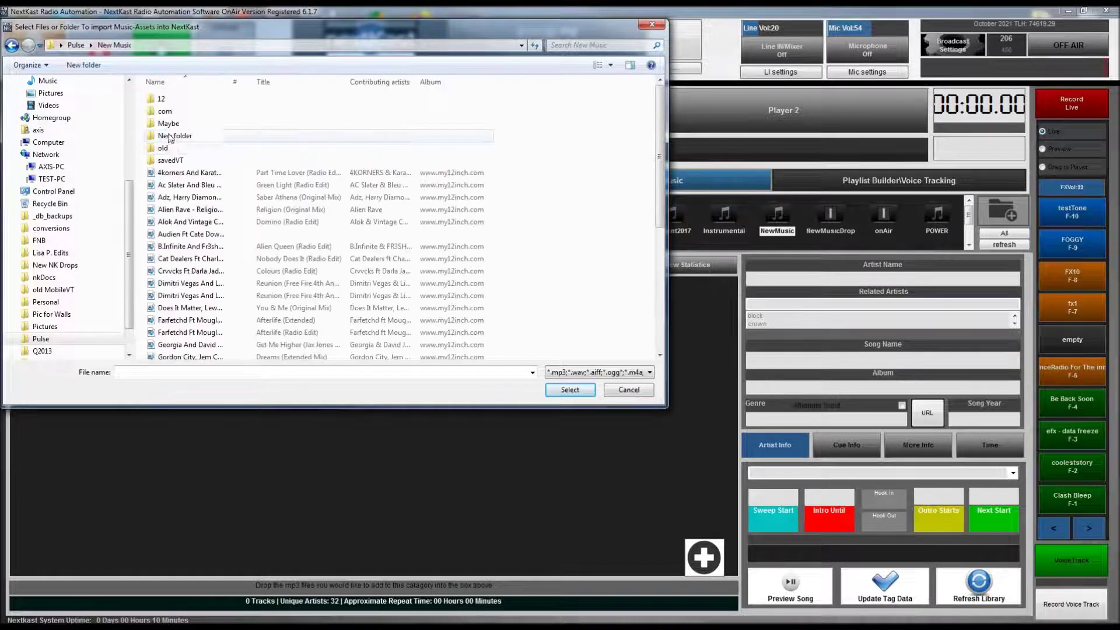
click(185, 175)
scroll(193, 221, down, 6)
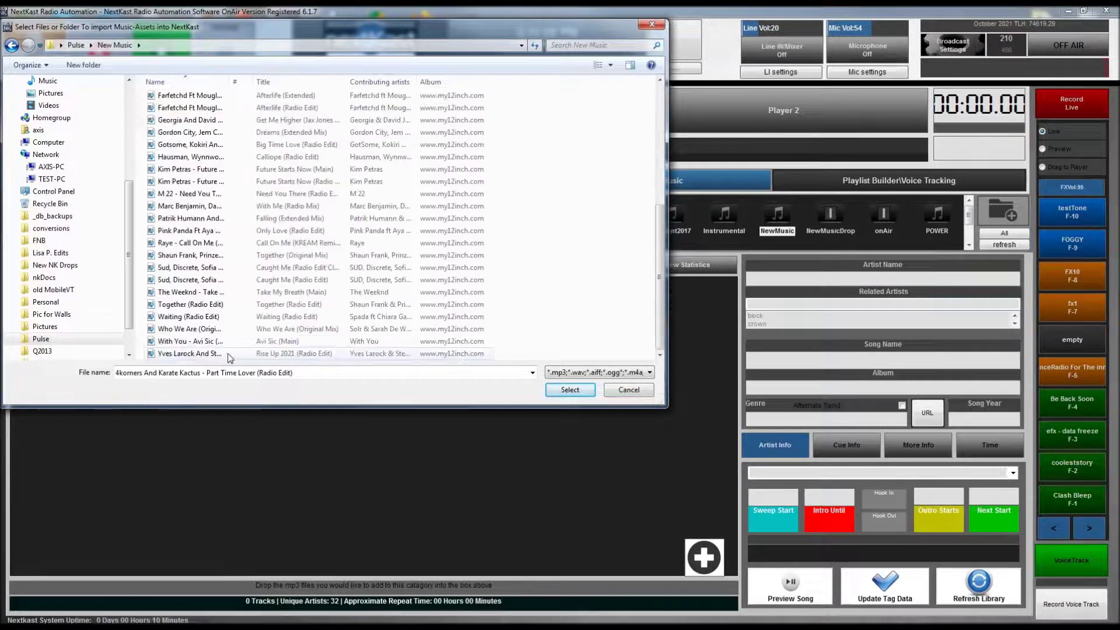
shift+click(215, 354)
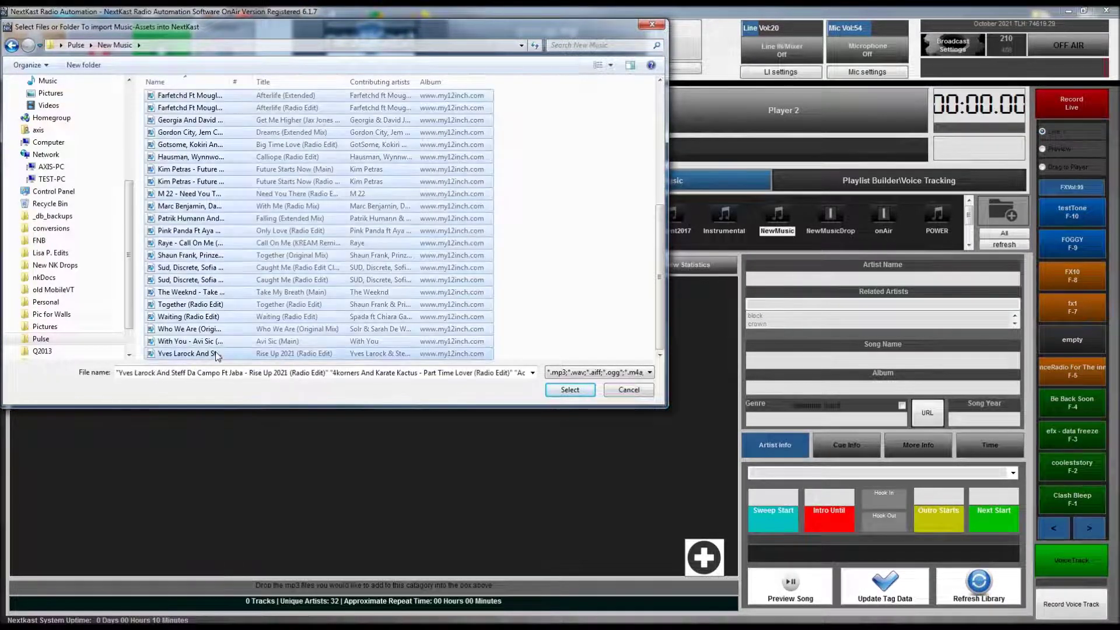
click(564, 389)
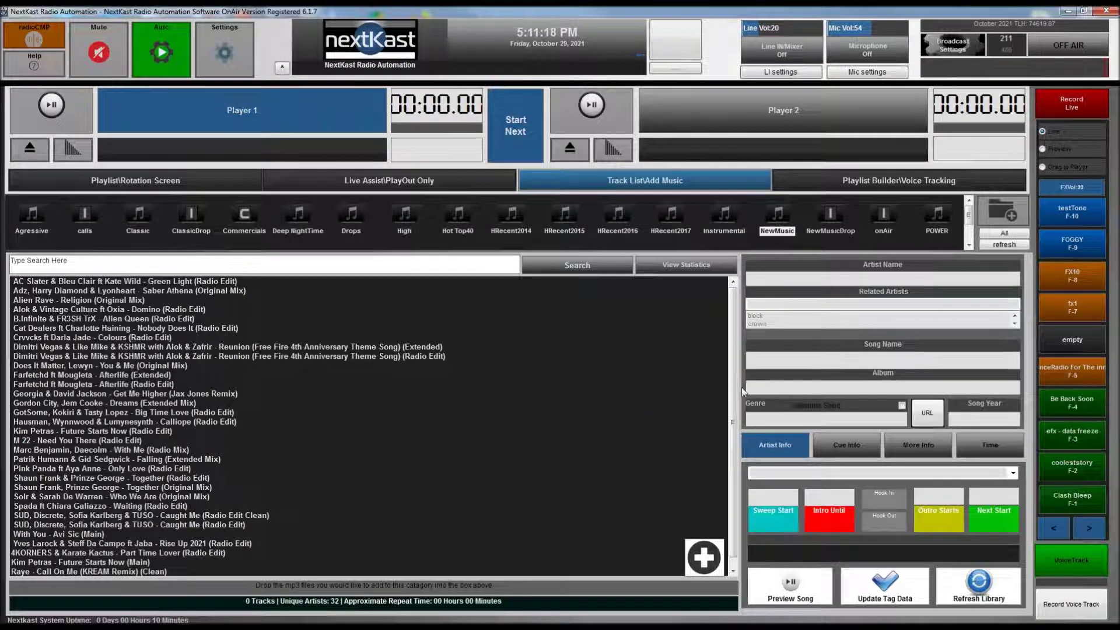
Review the artist info of several imported songs, including Green Light, Afterlife, Dreams, Religion and Domino.
click(146, 283)
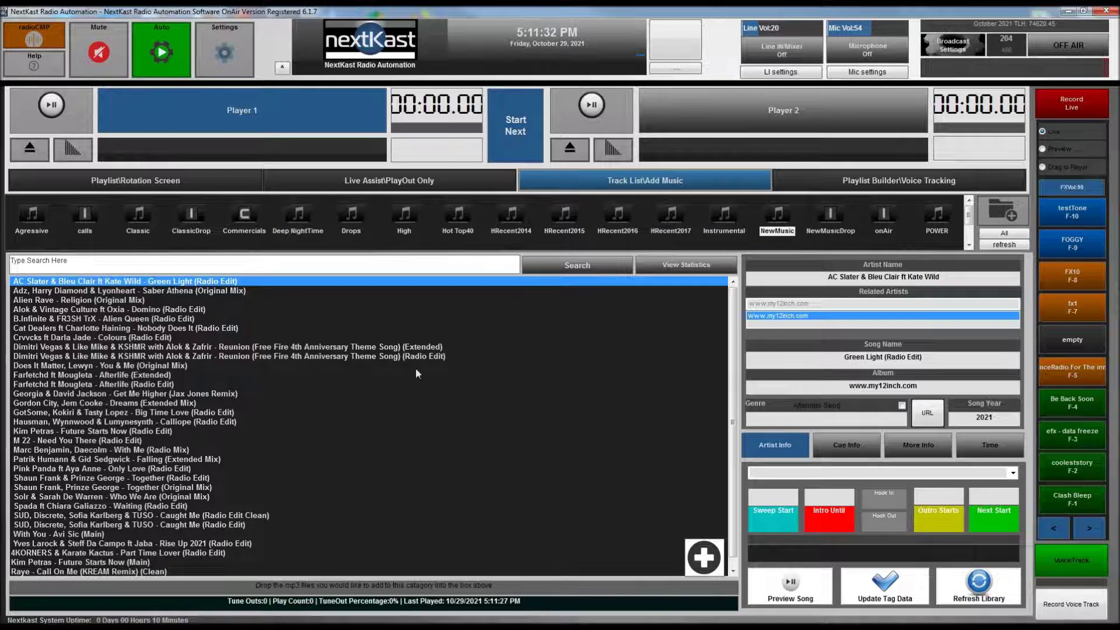
click(129, 357)
click(115, 377)
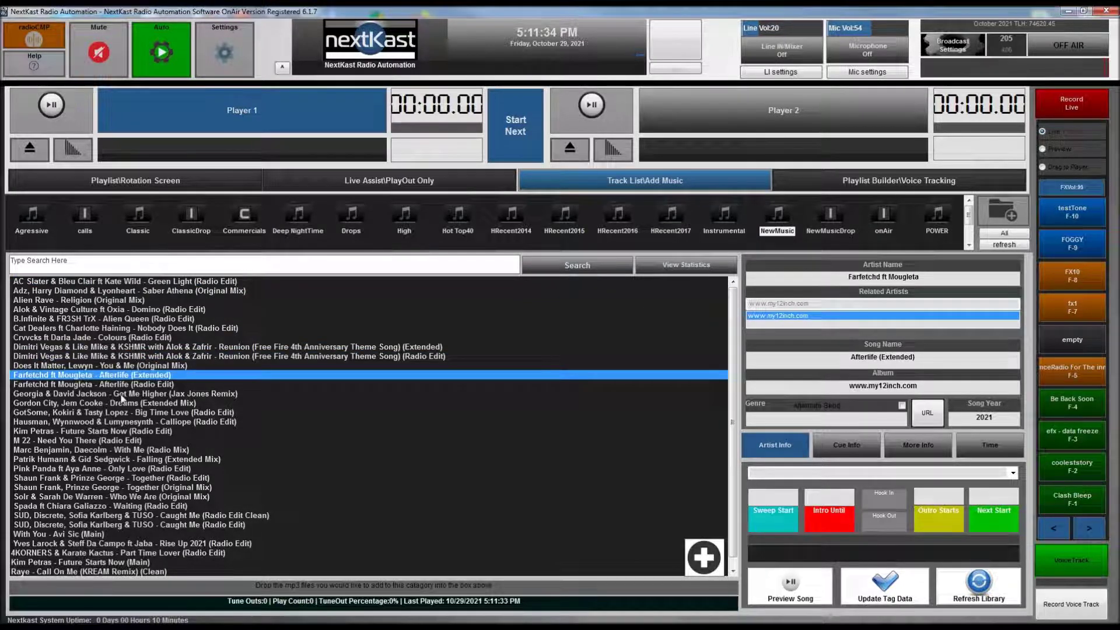
click(120, 404)
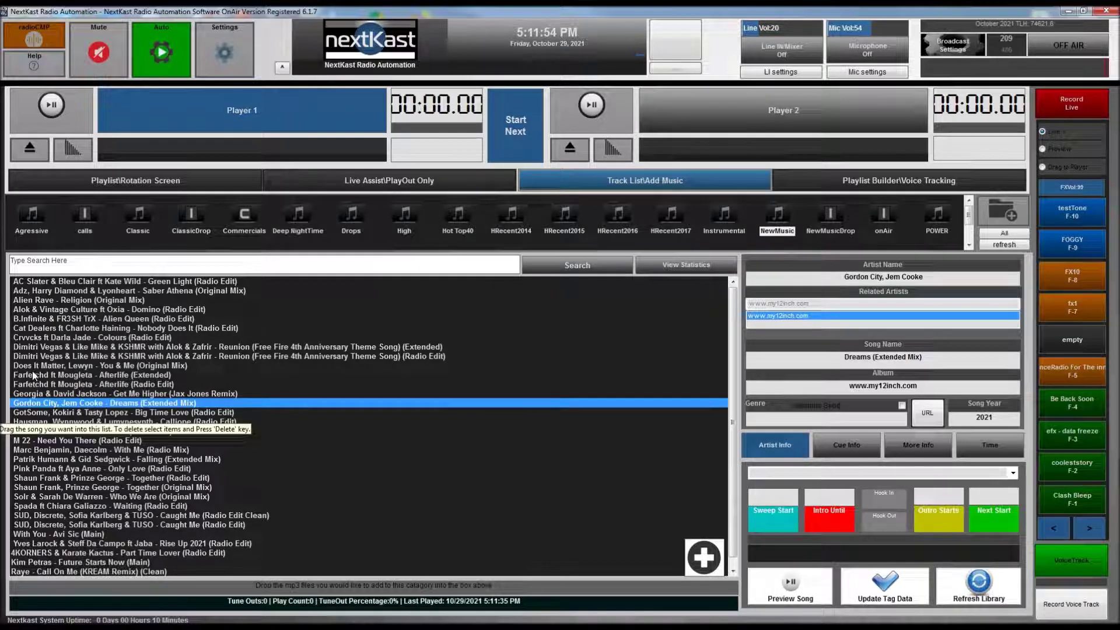
click(62, 301)
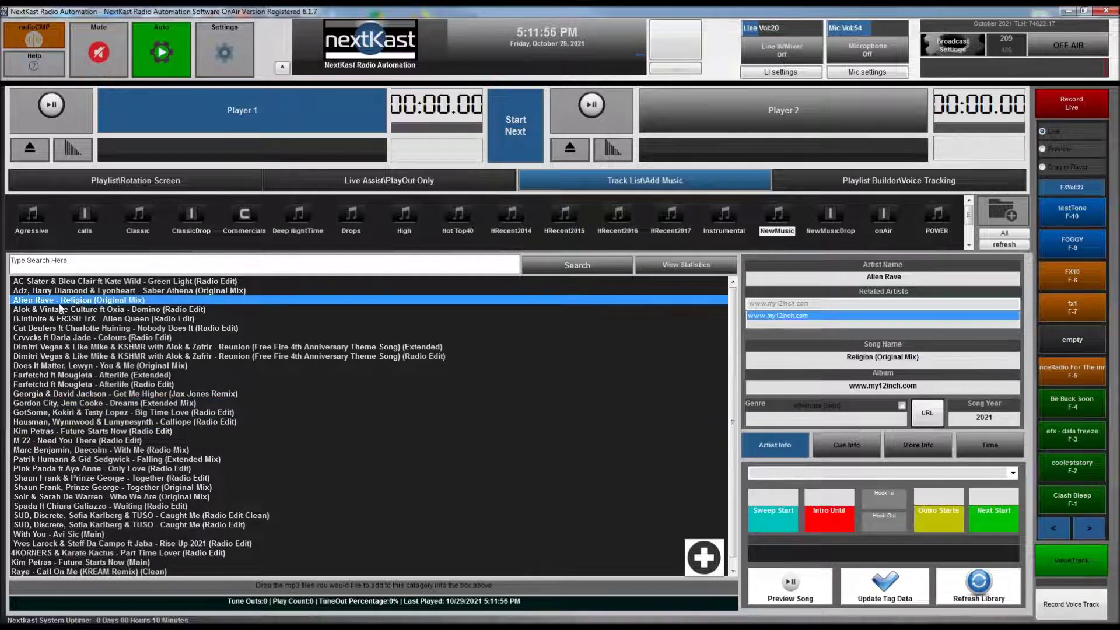
click(75, 313)
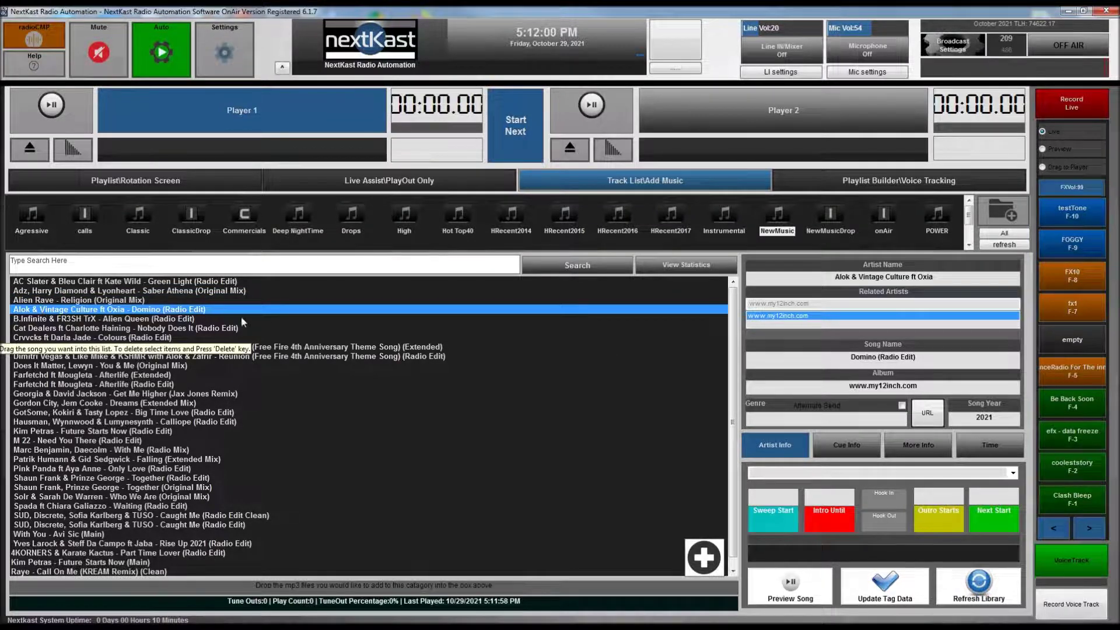
Clear the Related Artists entry of Green Light (Radio Edit) and save its tag data.
click(76, 284)
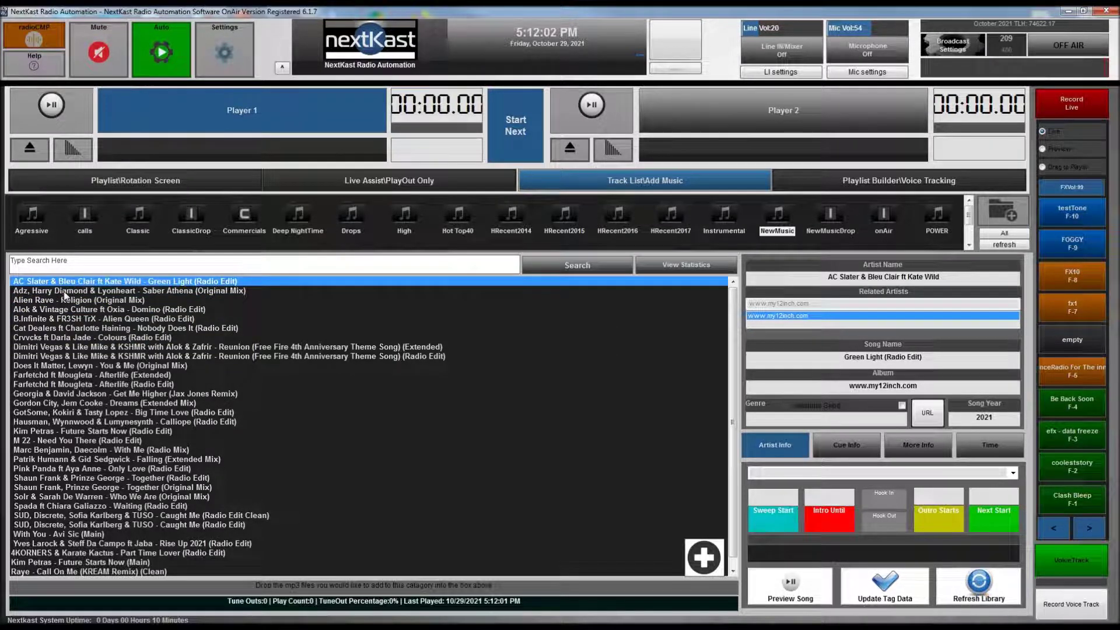
click(818, 305)
key(BackSpace)
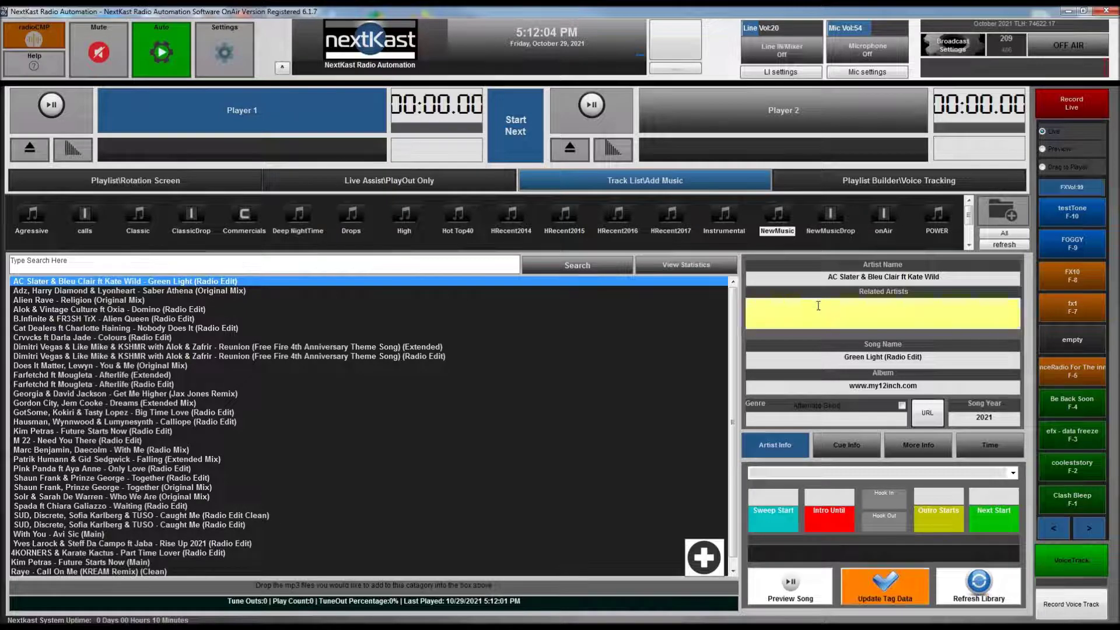
click(897, 588)
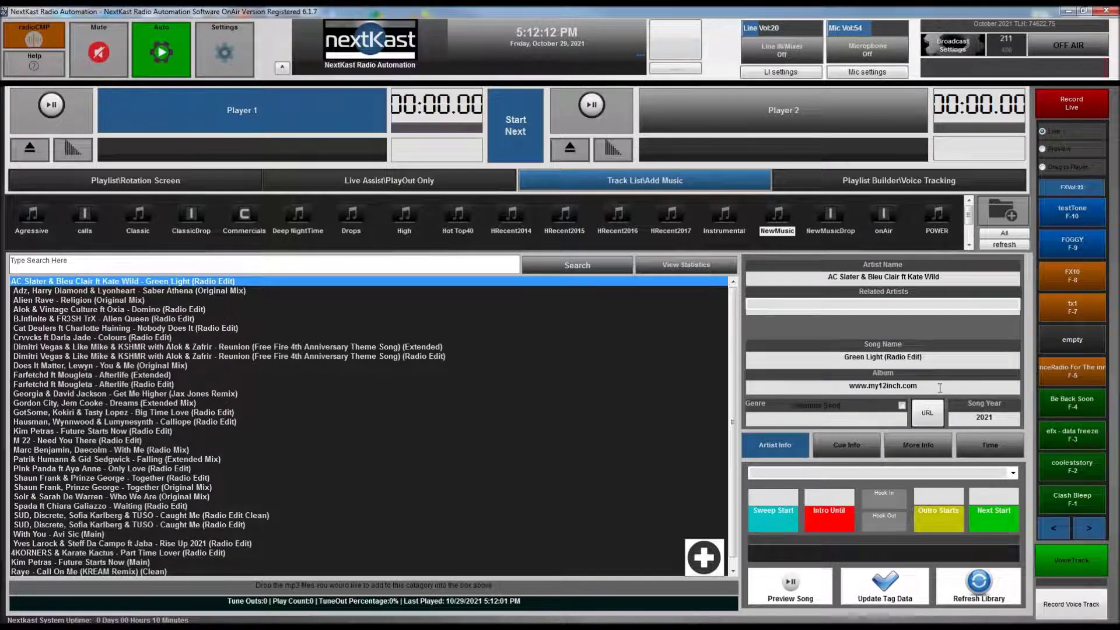
Examine the BPM in the cue info of Green Light, Nobody Does It and Saber Athena.
click(851, 454)
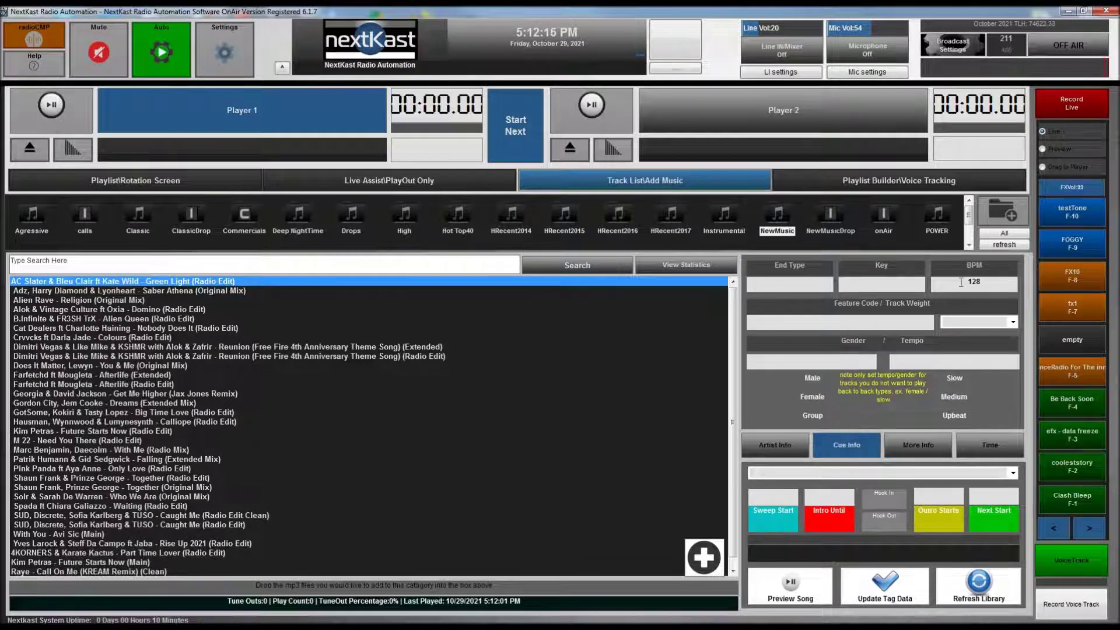
click(201, 328)
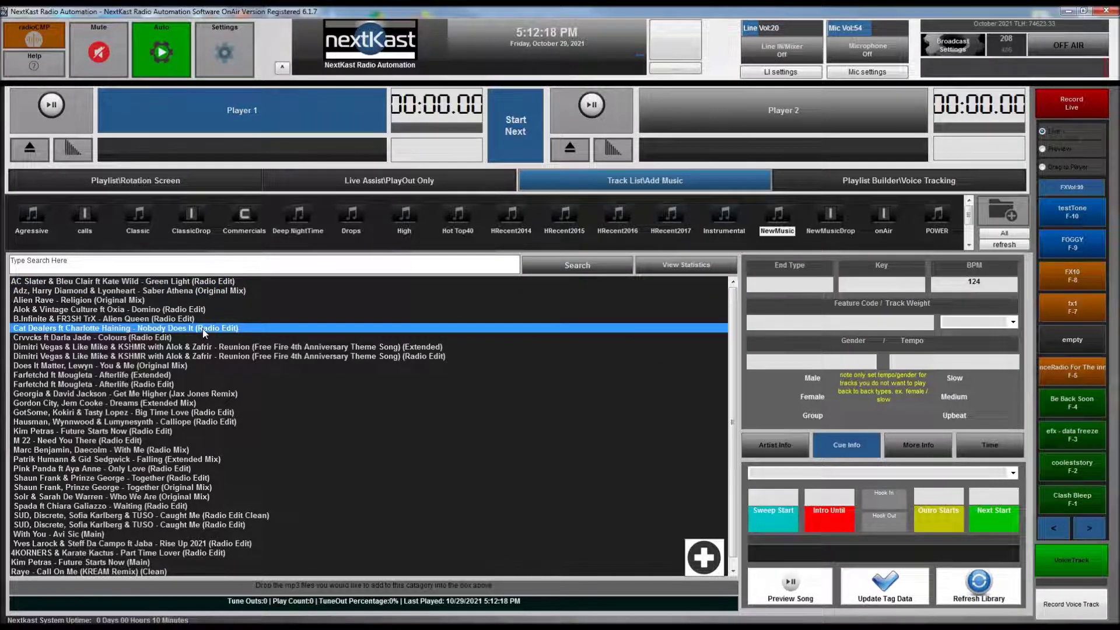
click(168, 292)
click(180, 284)
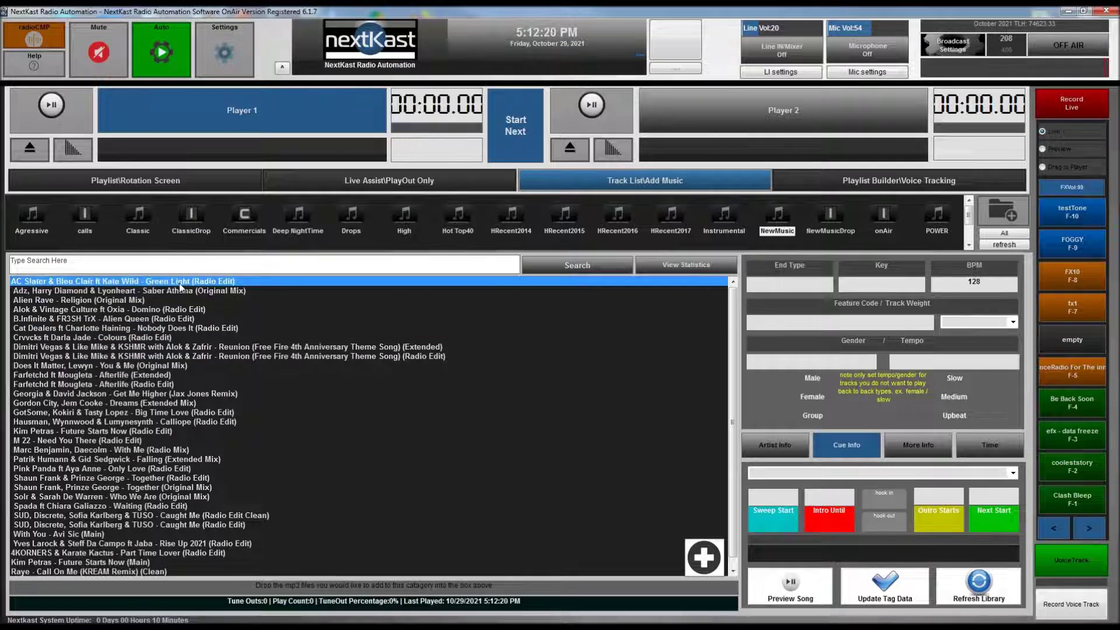
Set the BPM of Green Light (Radio Edit) to 128 and save its tag data.
click(973, 276)
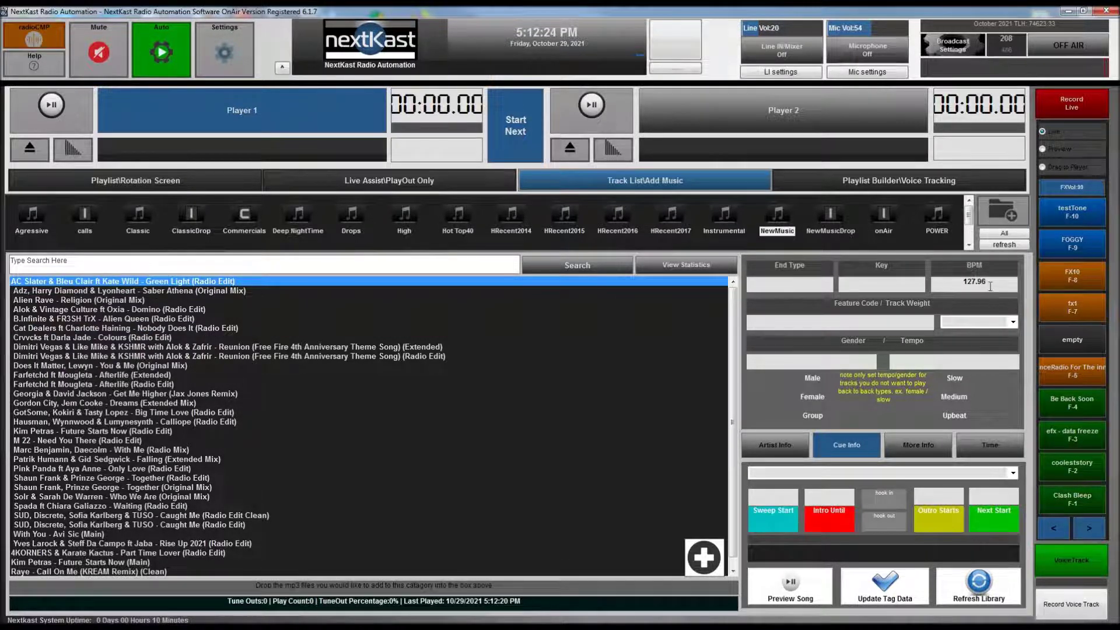
click(990, 284)
key(BackSpace)
key(BackSpace)
key(BackSpace)
key(BackSpace)
text(8)
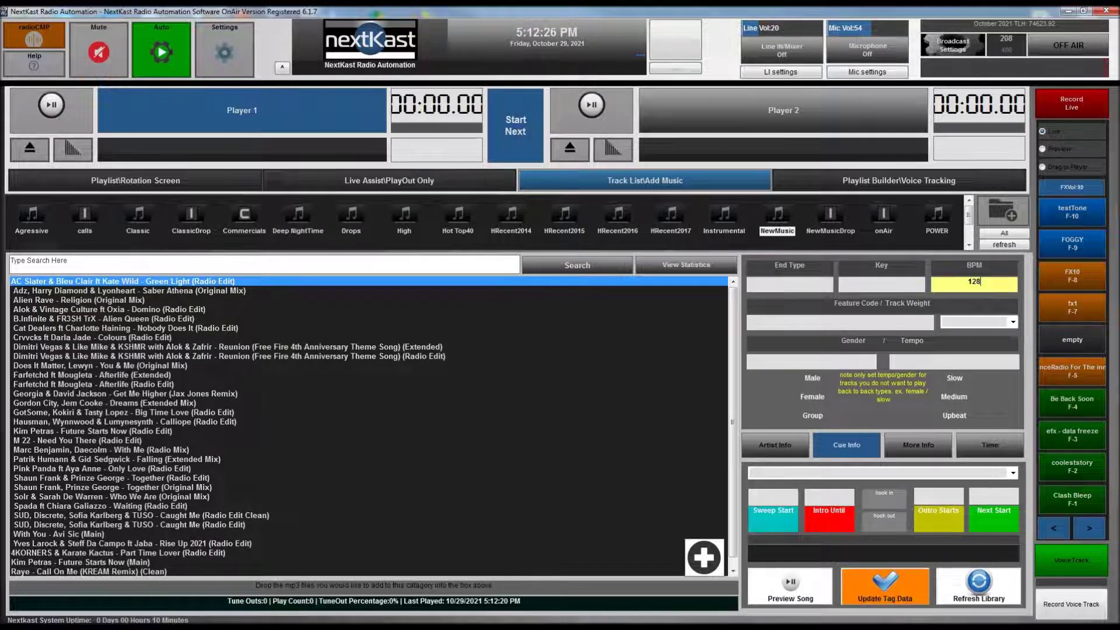
click(893, 586)
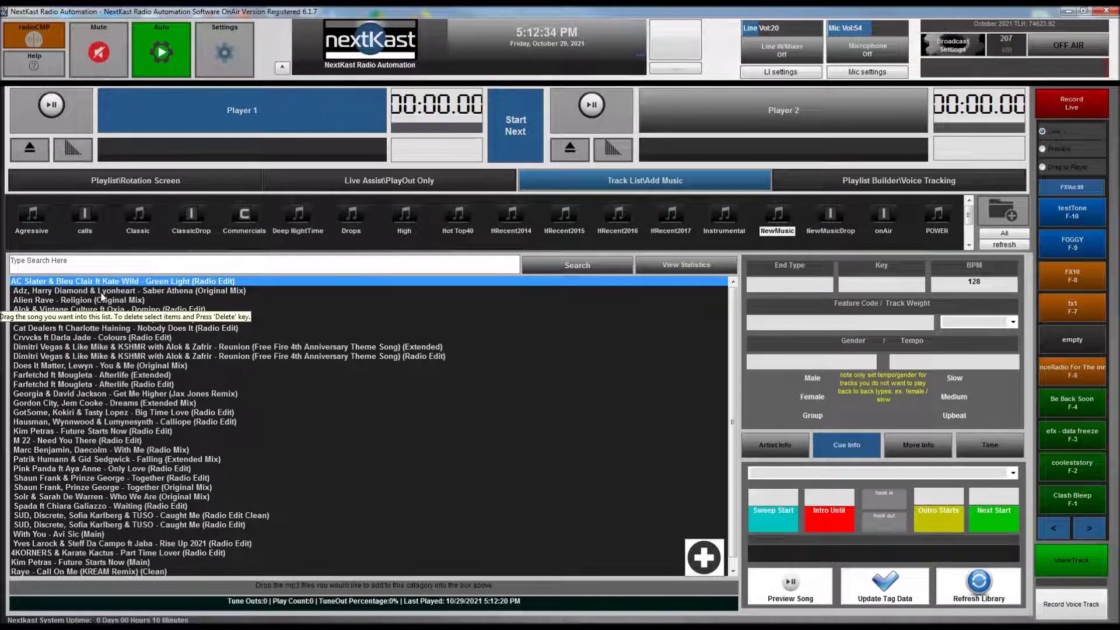
Review the artist and cue info of several songs in the Classic category, including Burn With Desire, Let You Go, Sun Is Shining and Boogie 2nite.
click(141, 216)
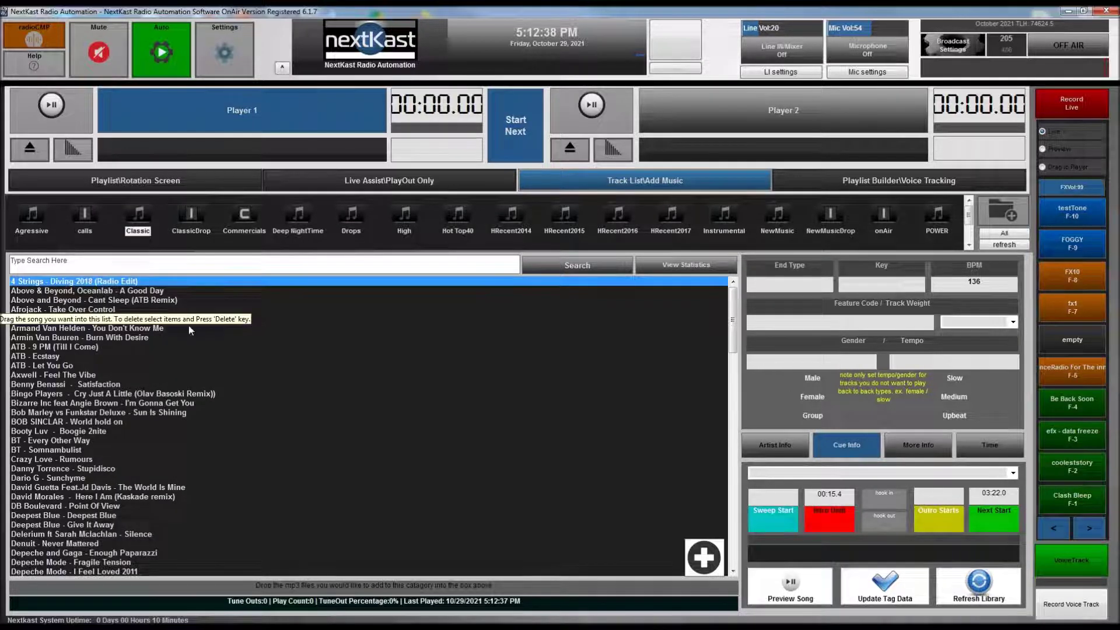
click(760, 453)
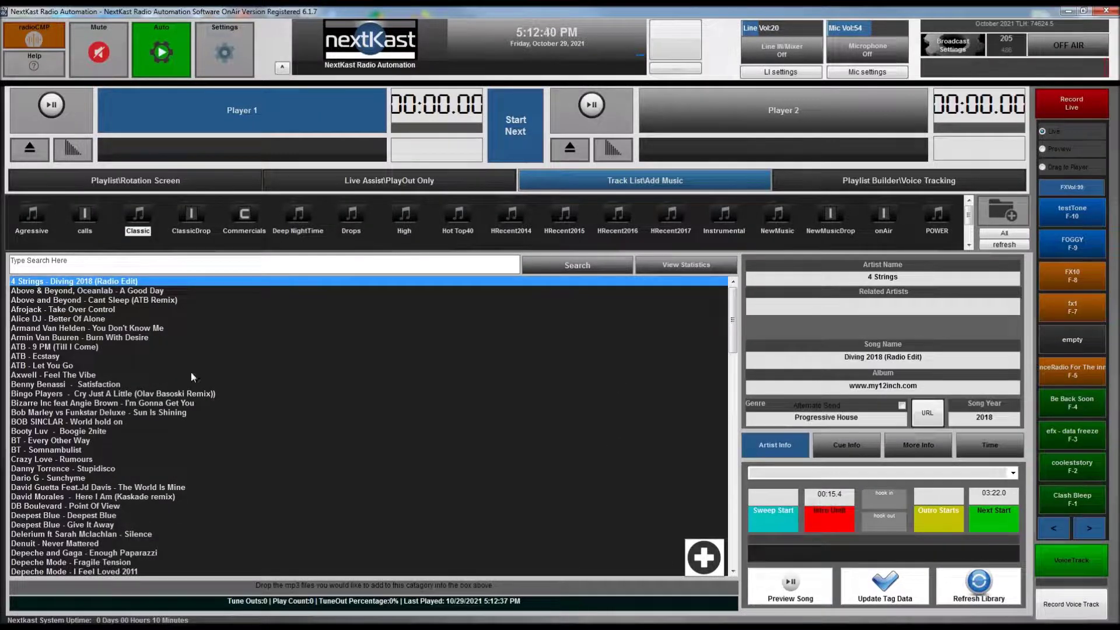
click(85, 338)
click(81, 366)
click(78, 413)
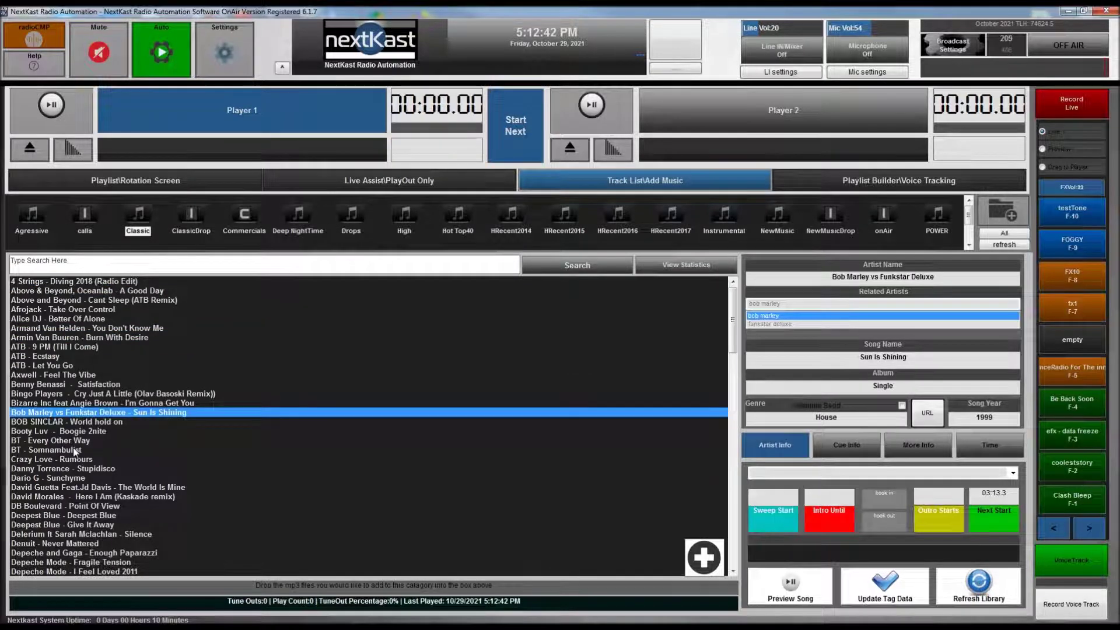
click(75, 431)
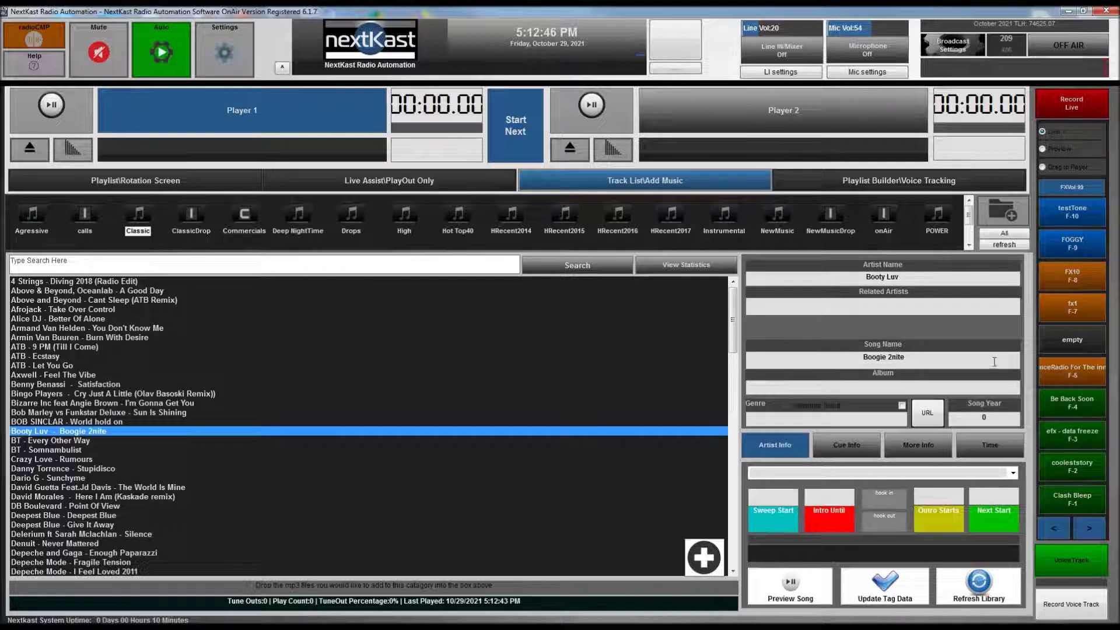
click(849, 446)
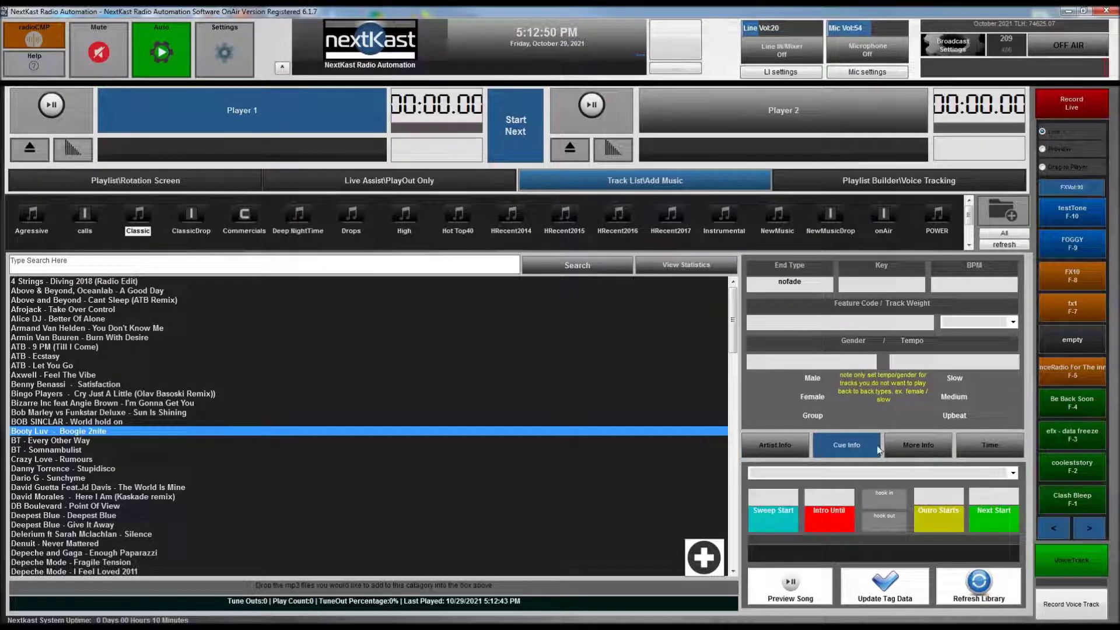
click(775, 445)
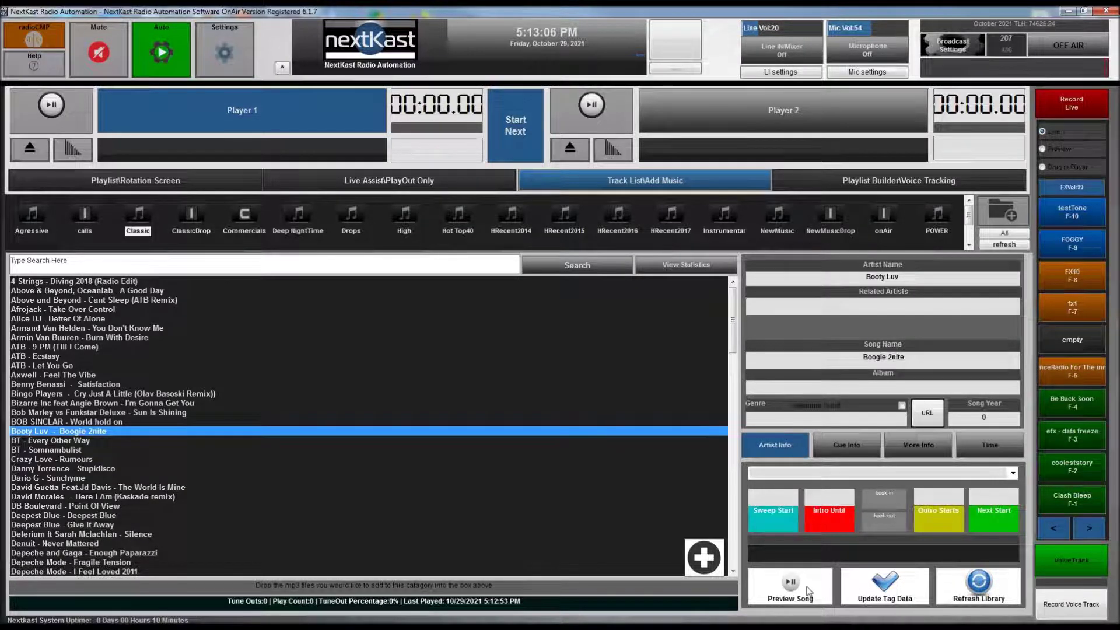
Try a music Auto Trim threshold of -57db in the settings and return it to -59db.
click(229, 58)
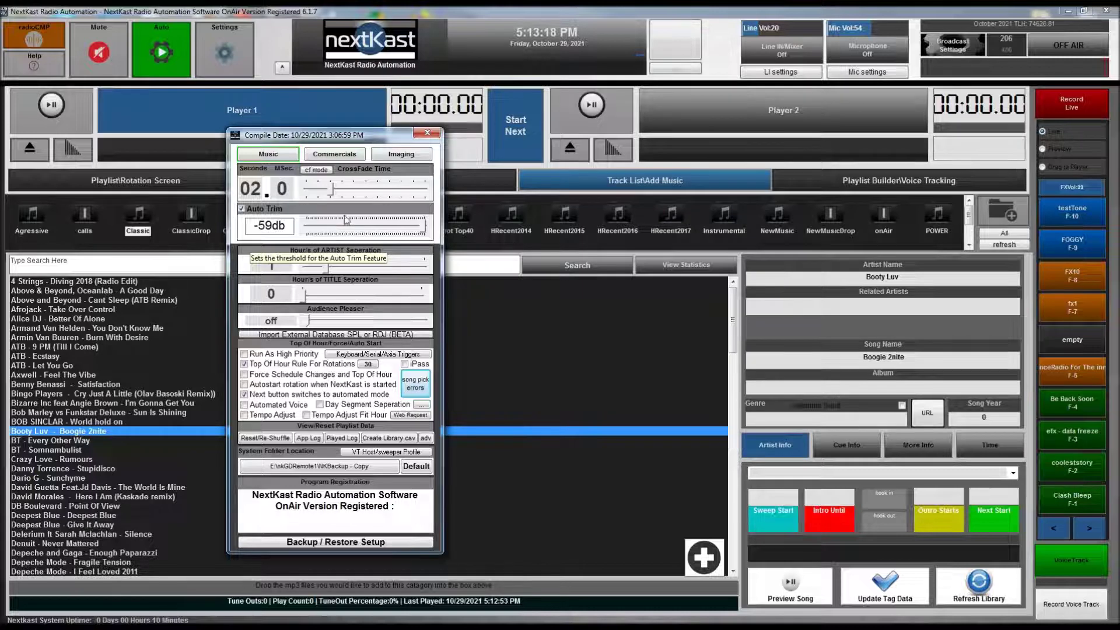
mouse_move(422, 229)
mouse_down()
mouse_move(385, 231)
mouse_move(420, 227)
mouse_up()
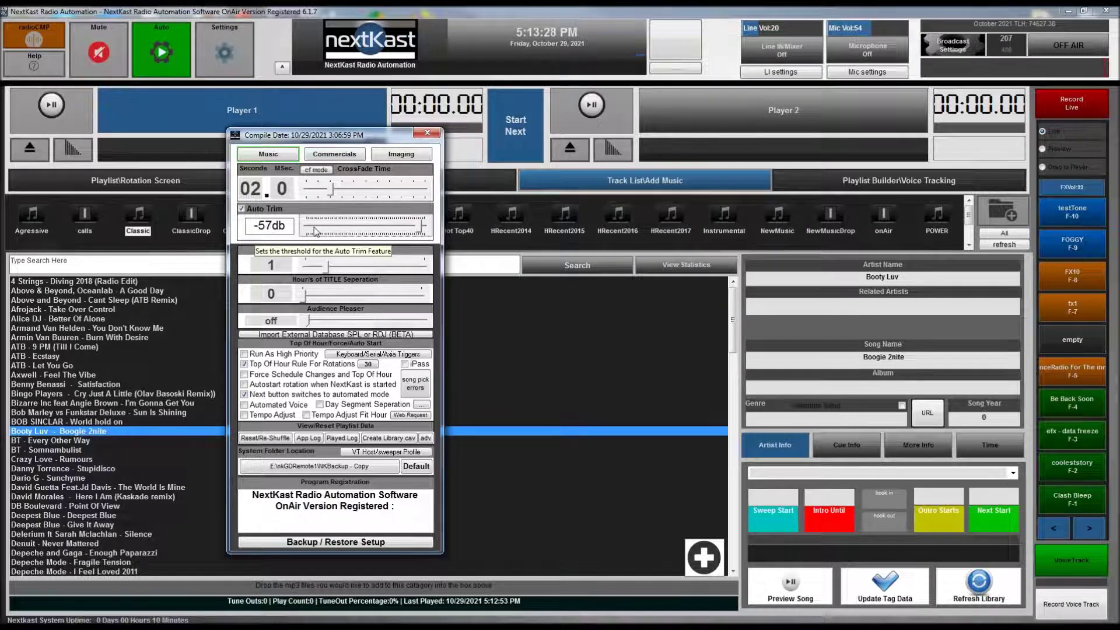
drag(422, 226, 424, 227)
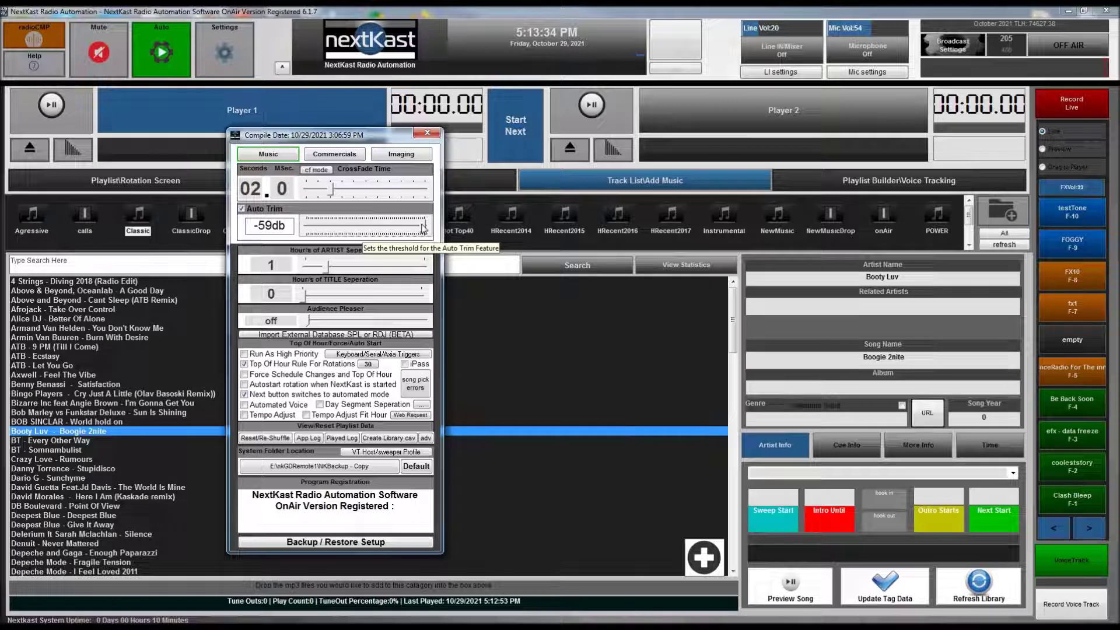
click(427, 133)
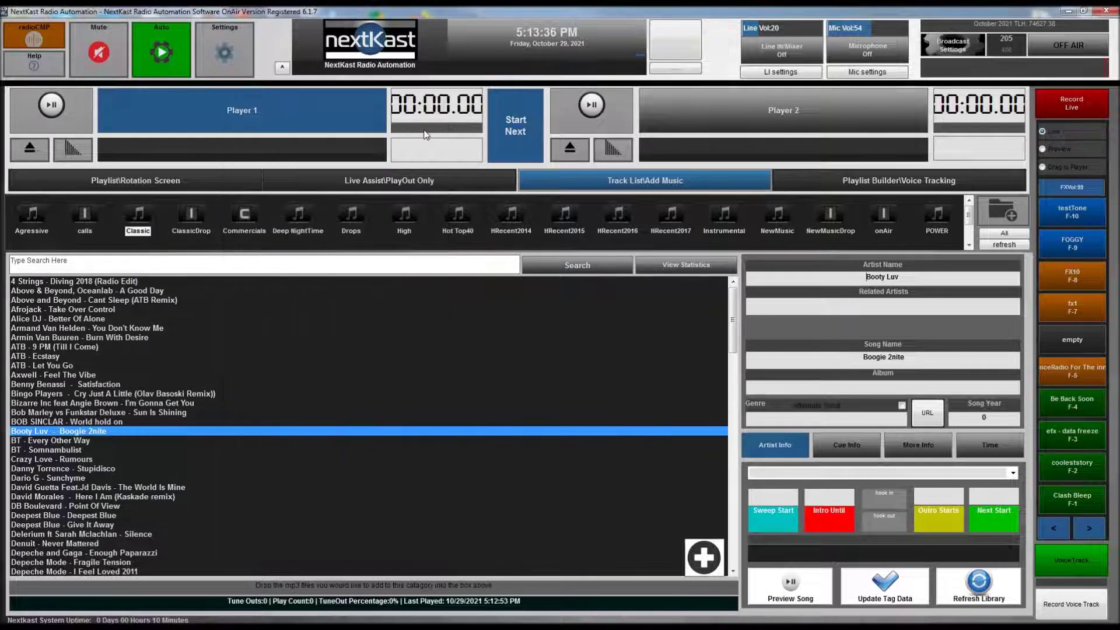
Preview BOB SINCLAR - World hold on, marking Intro Until at 00:13.0 and Next Start at 03:09.7.
click(136, 422)
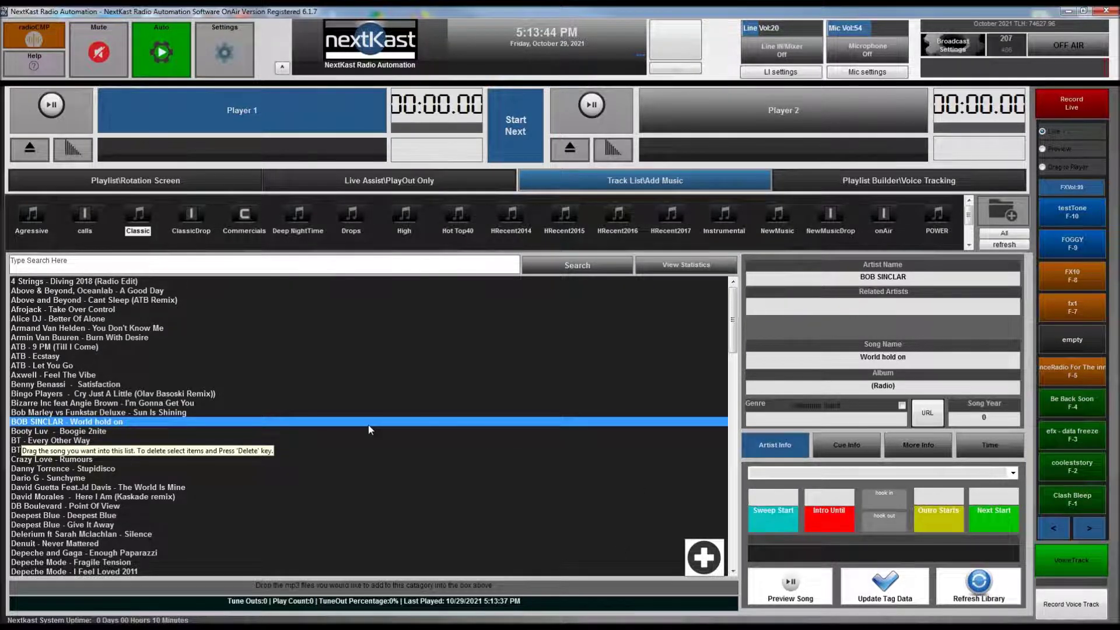
click(782, 593)
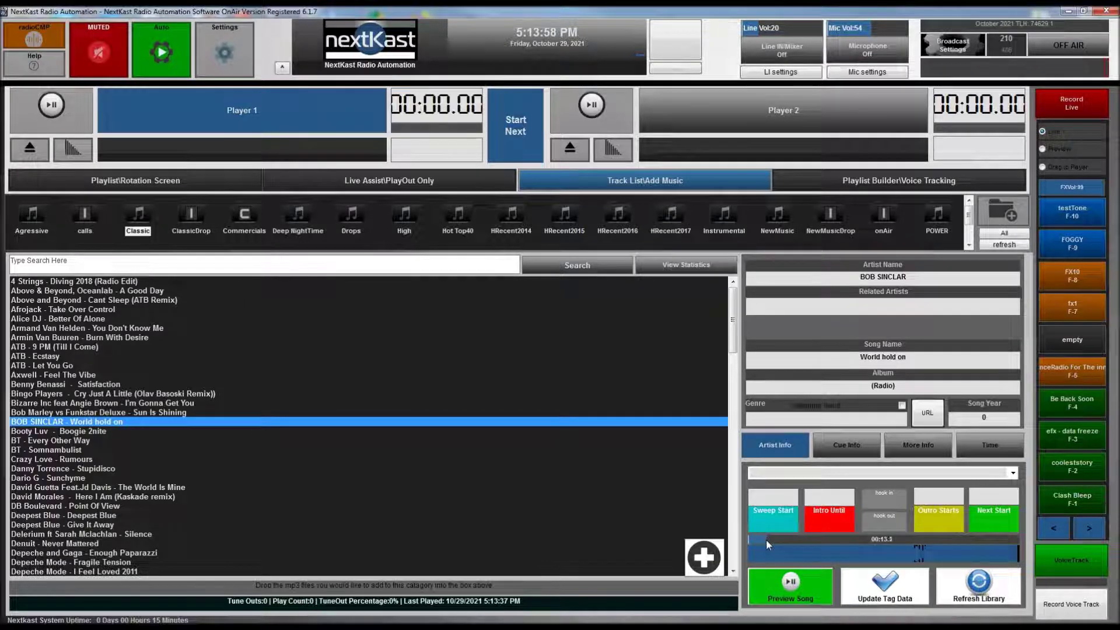
click(841, 526)
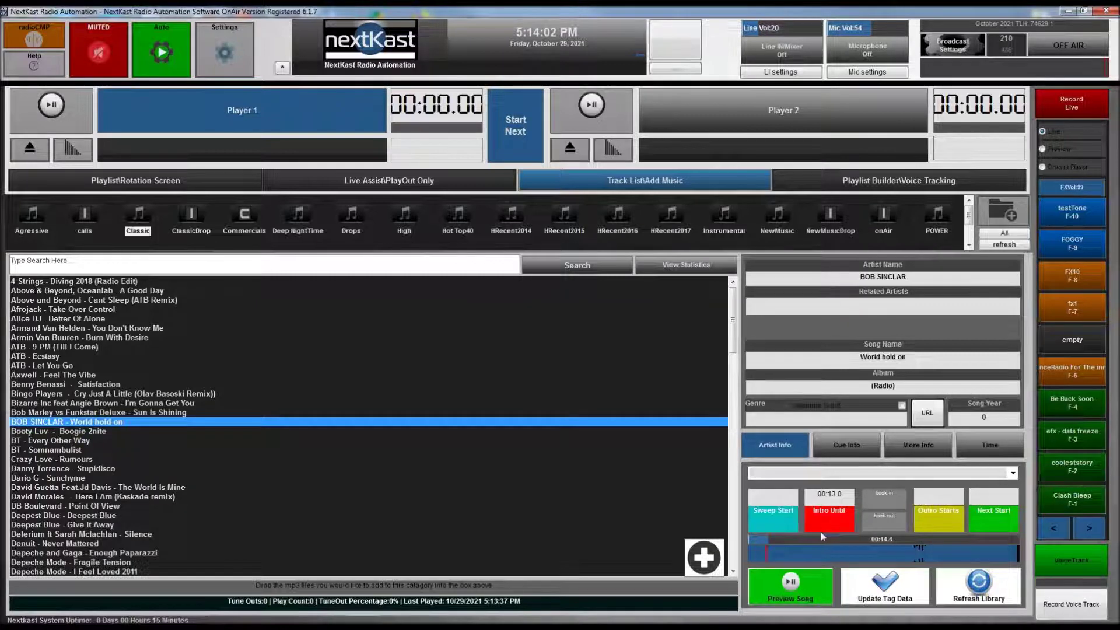
click(784, 589)
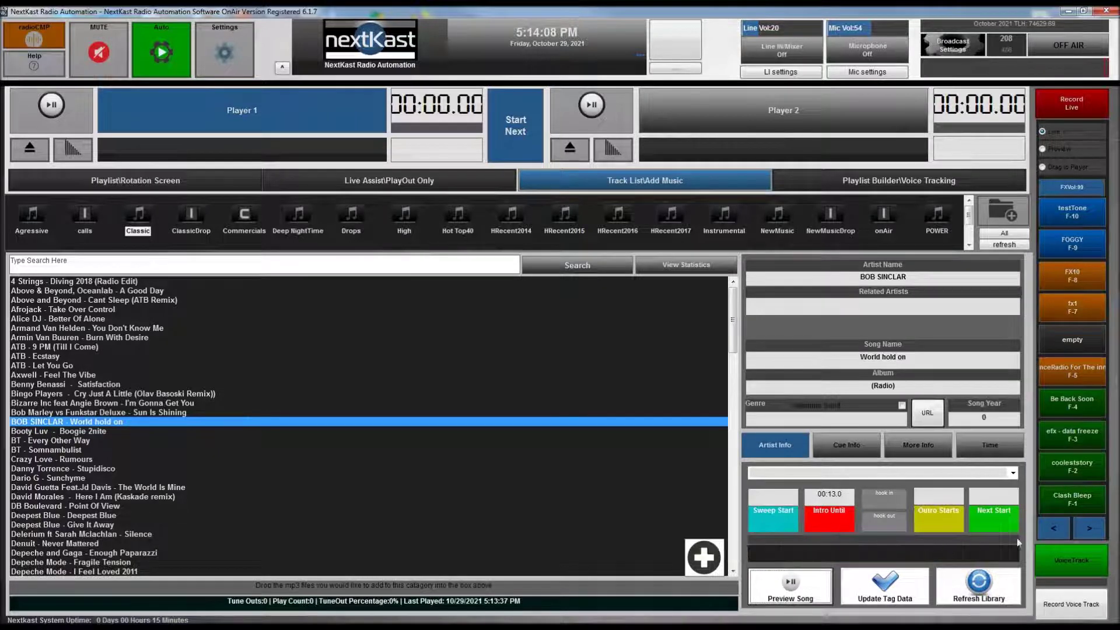
click(912, 581)
click(982, 554)
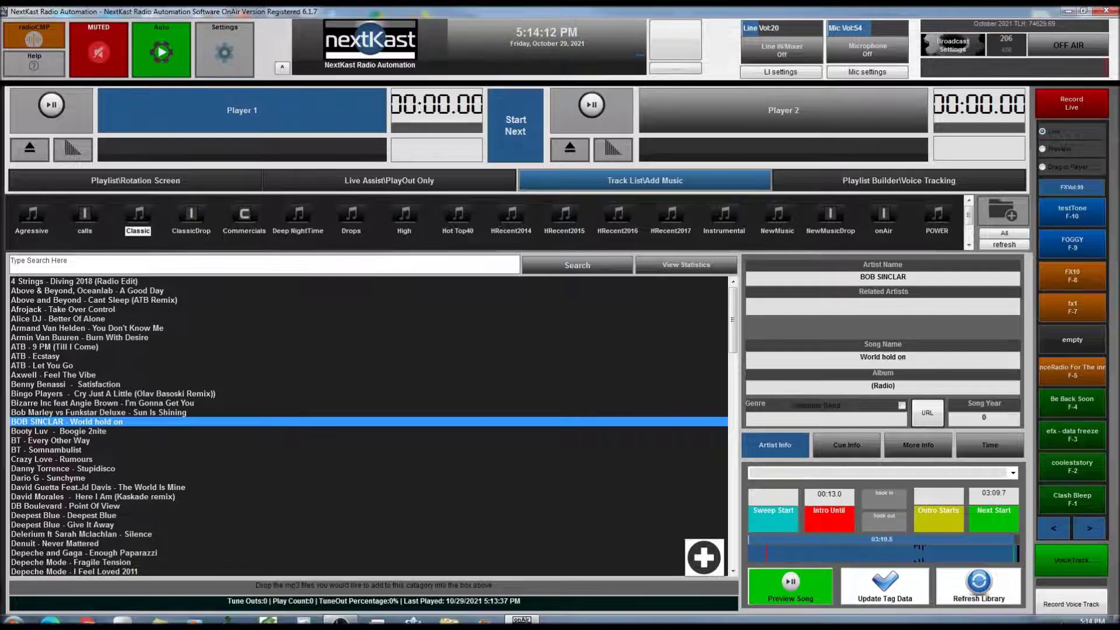
click(789, 605)
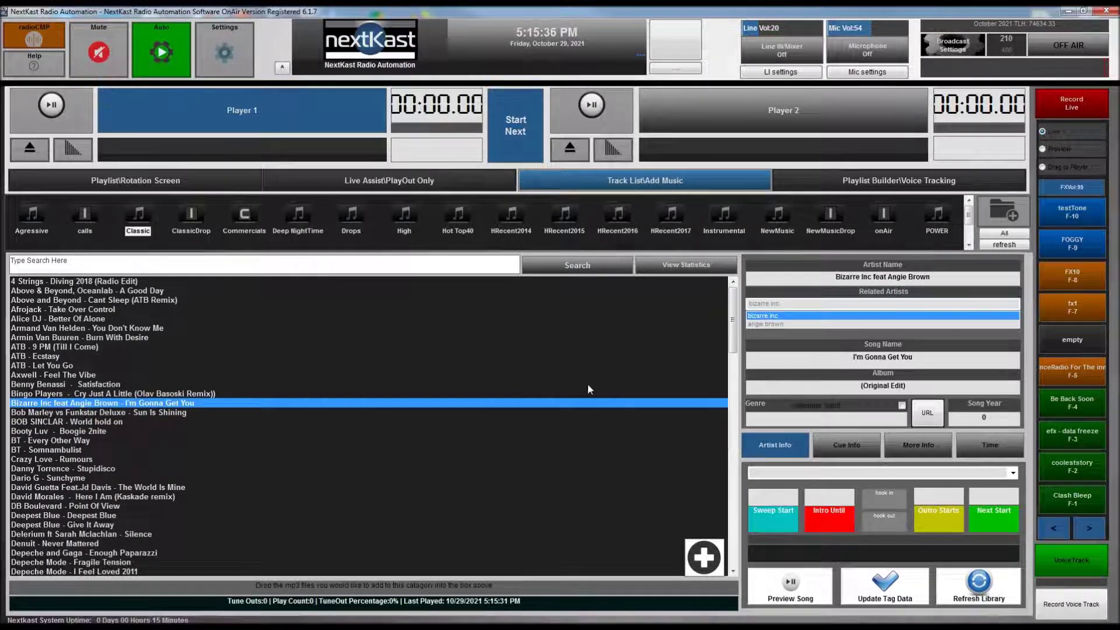
Examine the Artist Name and Related Artists entries of I'm Gonna Get You, The World Is Mine and Silence.
triple_click(932, 277)
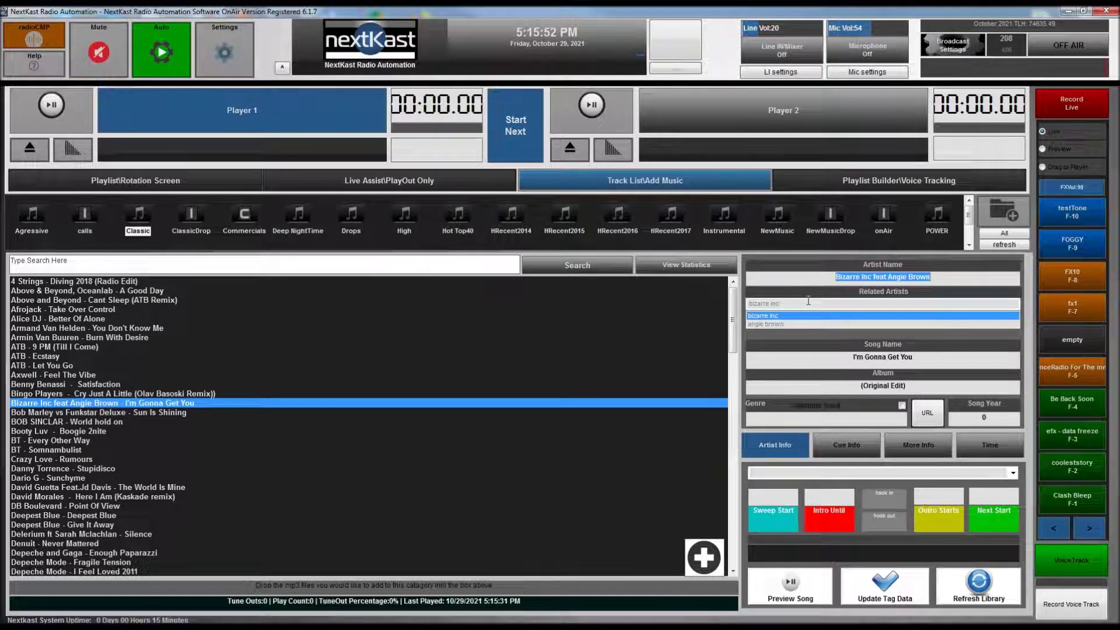
click(774, 325)
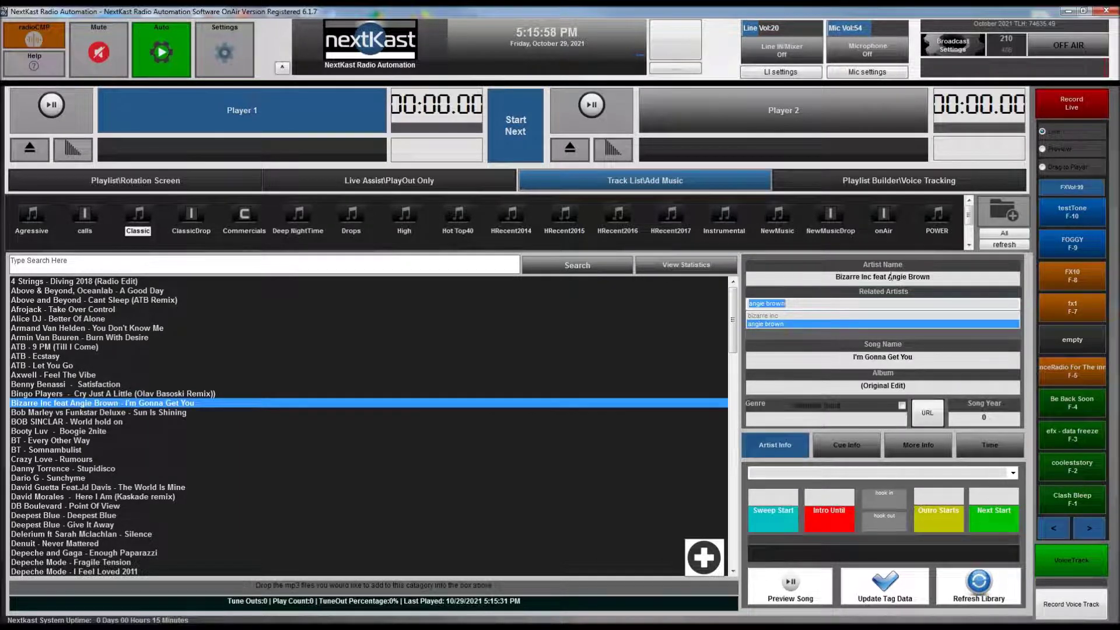
drag(834, 278, 955, 278)
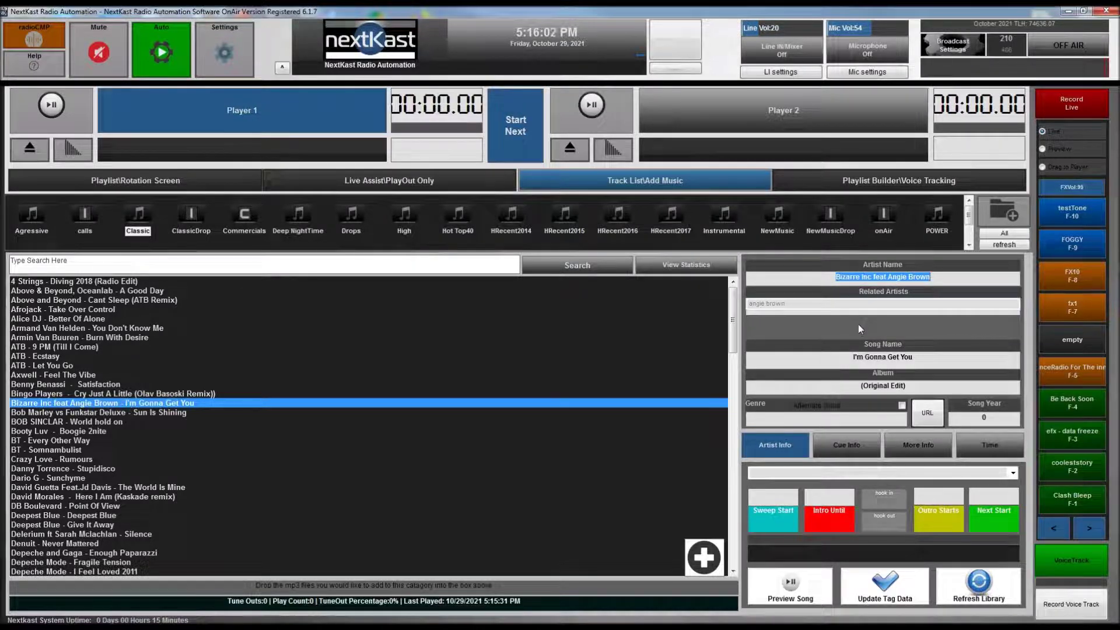
click(56, 489)
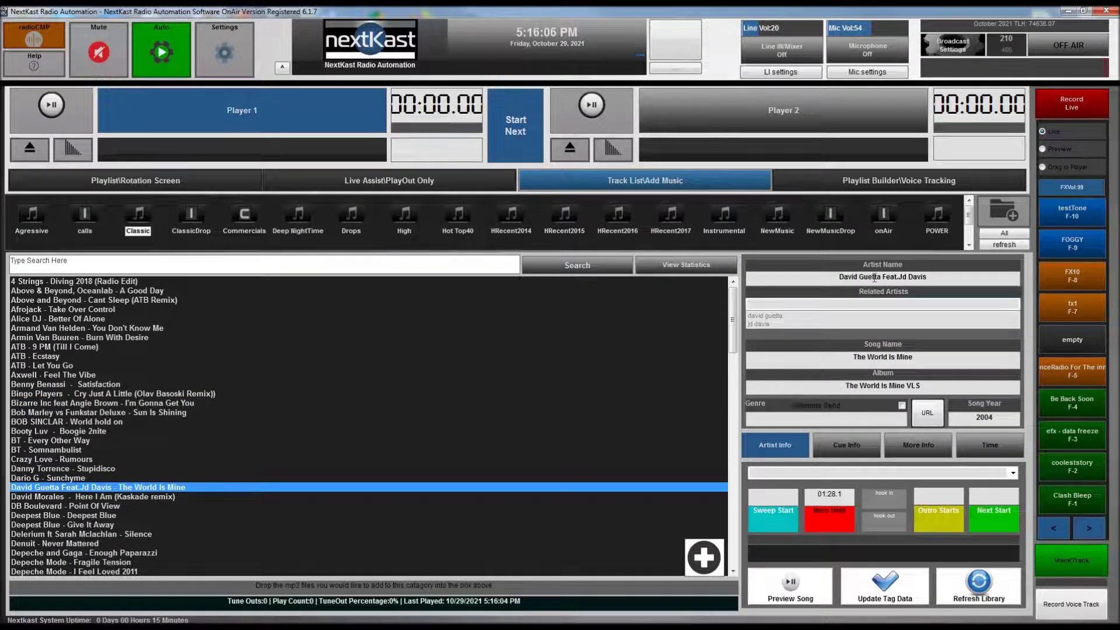
click(767, 316)
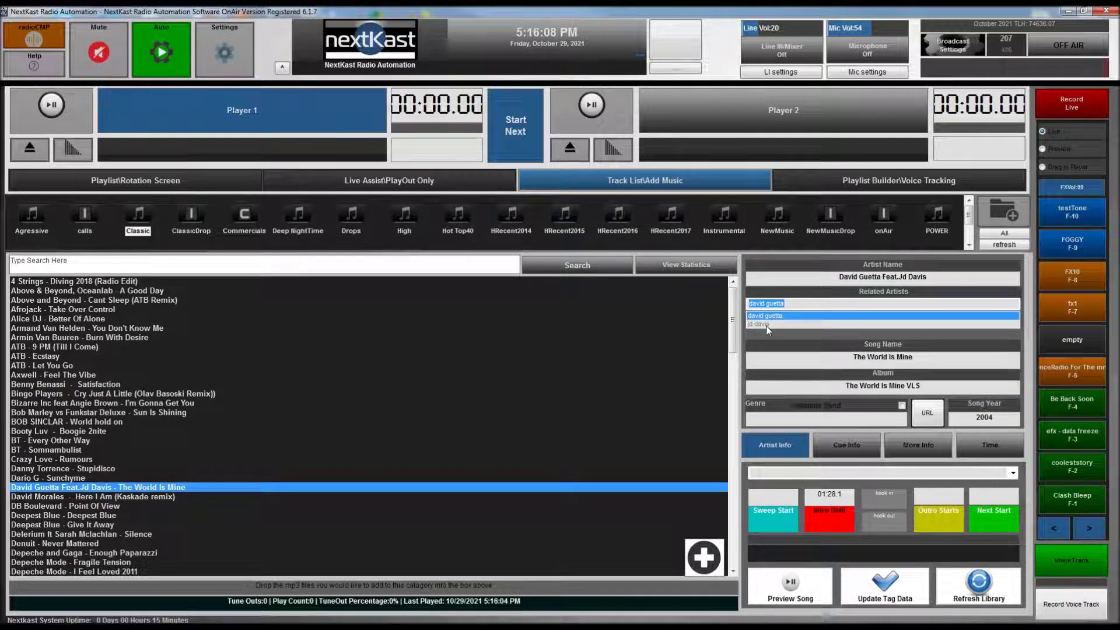
click(766, 325)
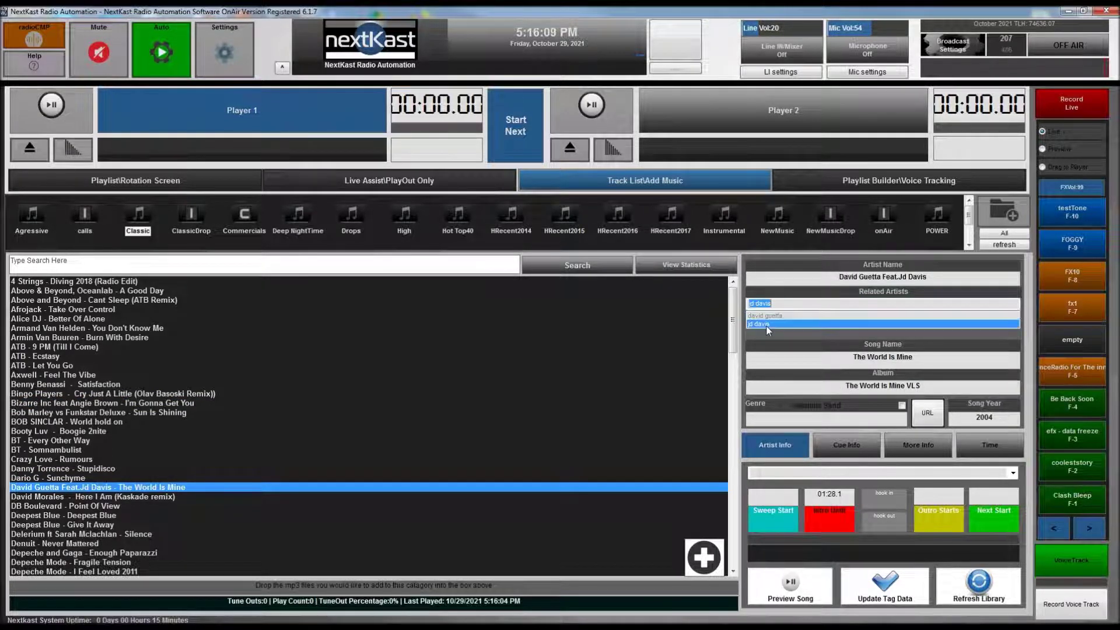
click(111, 535)
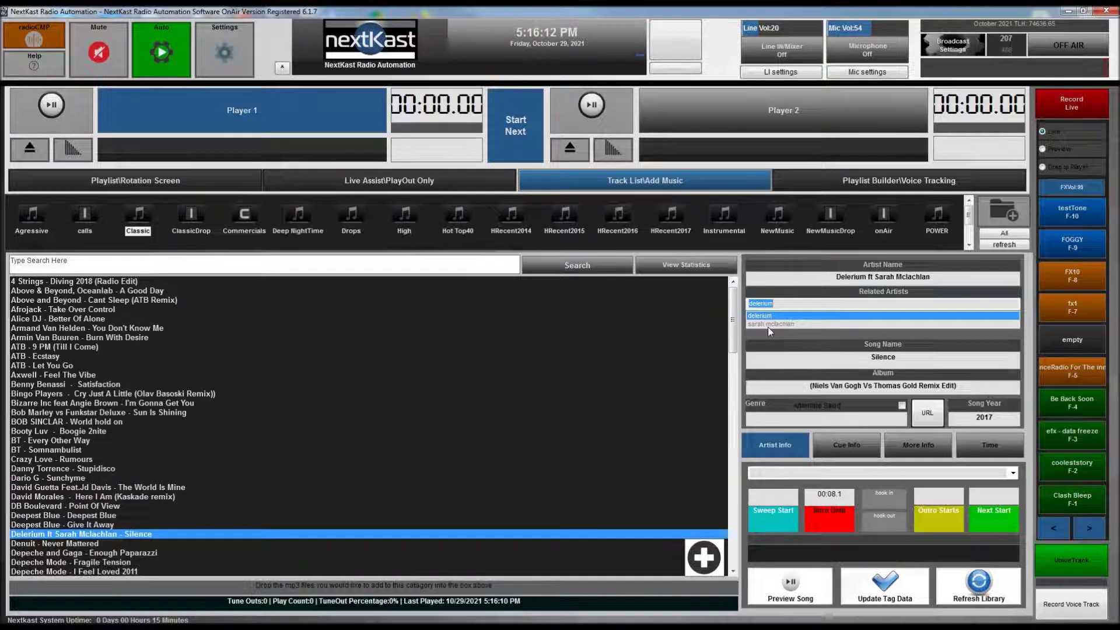
click(769, 324)
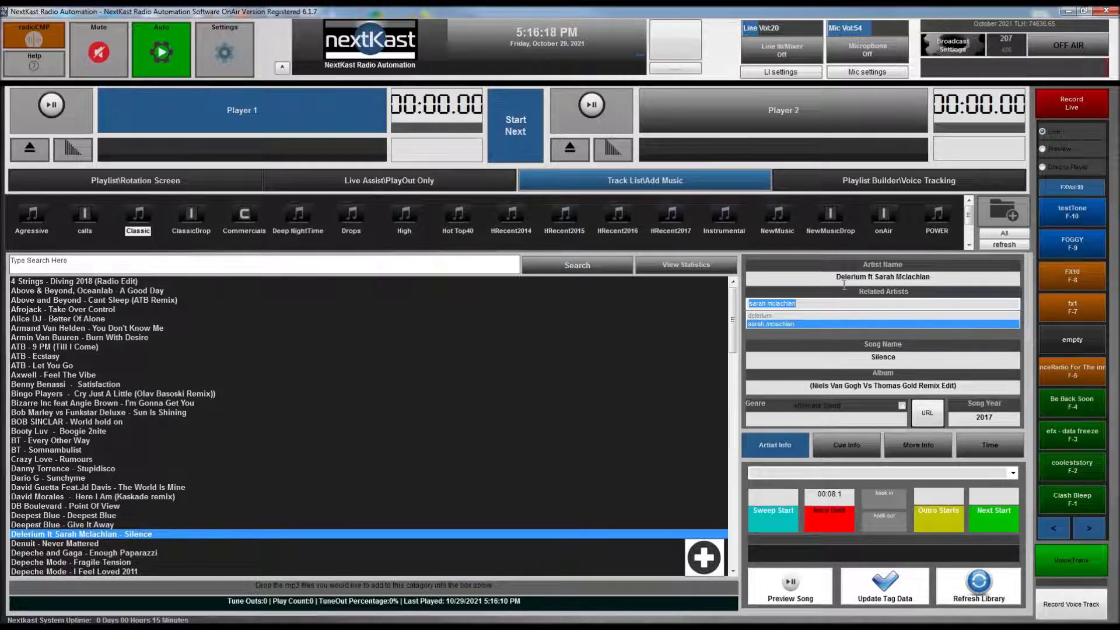
click(845, 356)
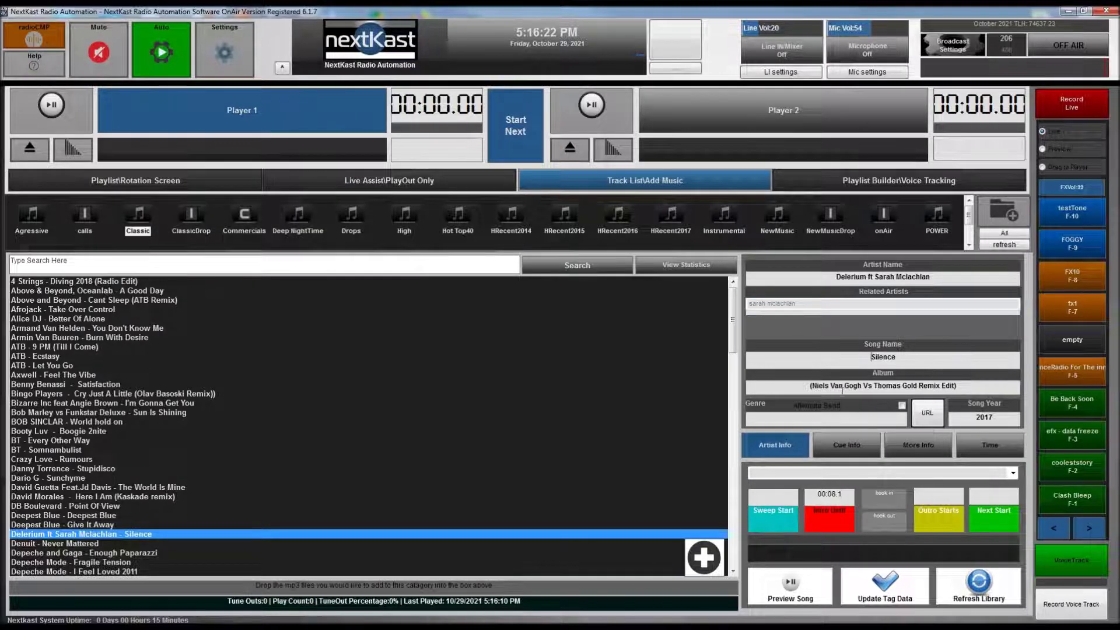
Try fade as the End Type in the cue info of Silence and settle on nofade.
click(838, 449)
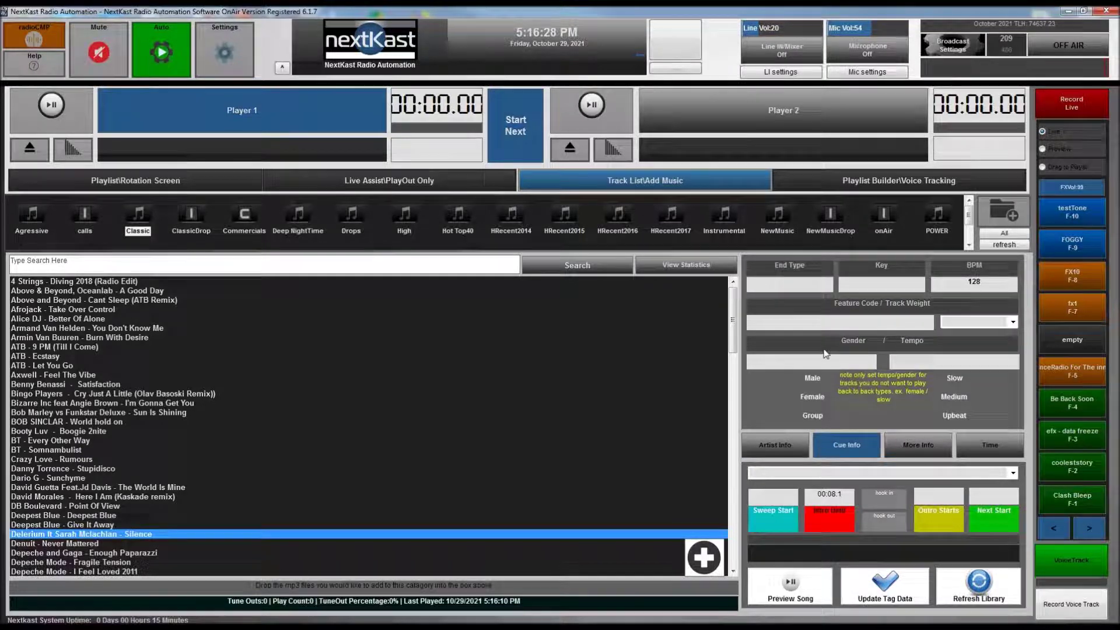
click(792, 286)
double_click(794, 285)
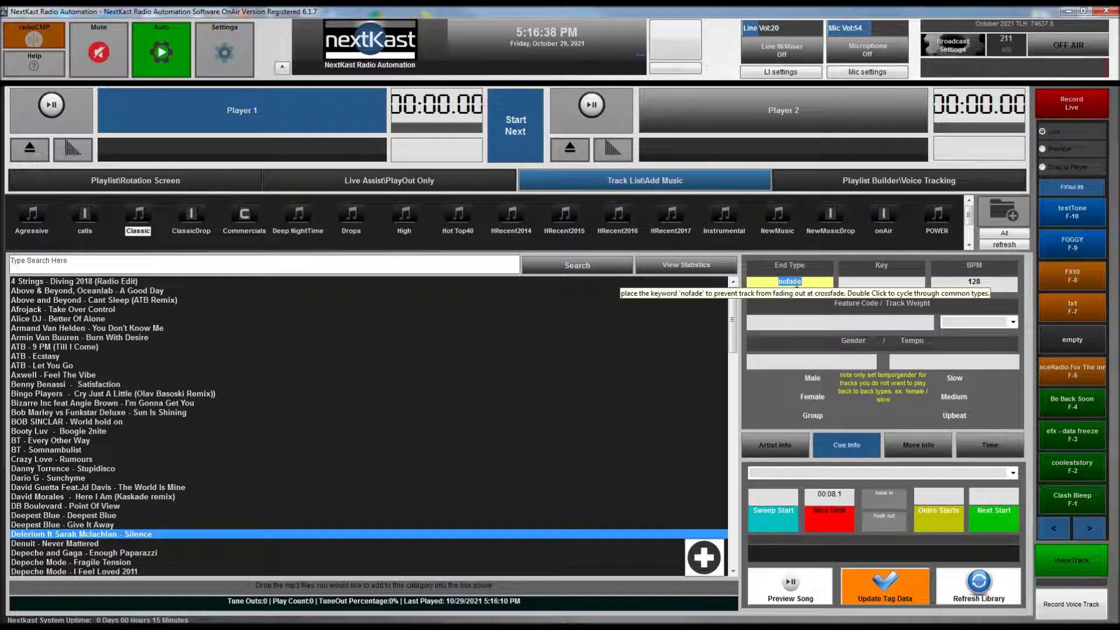
double_click(796, 284)
text(fade)
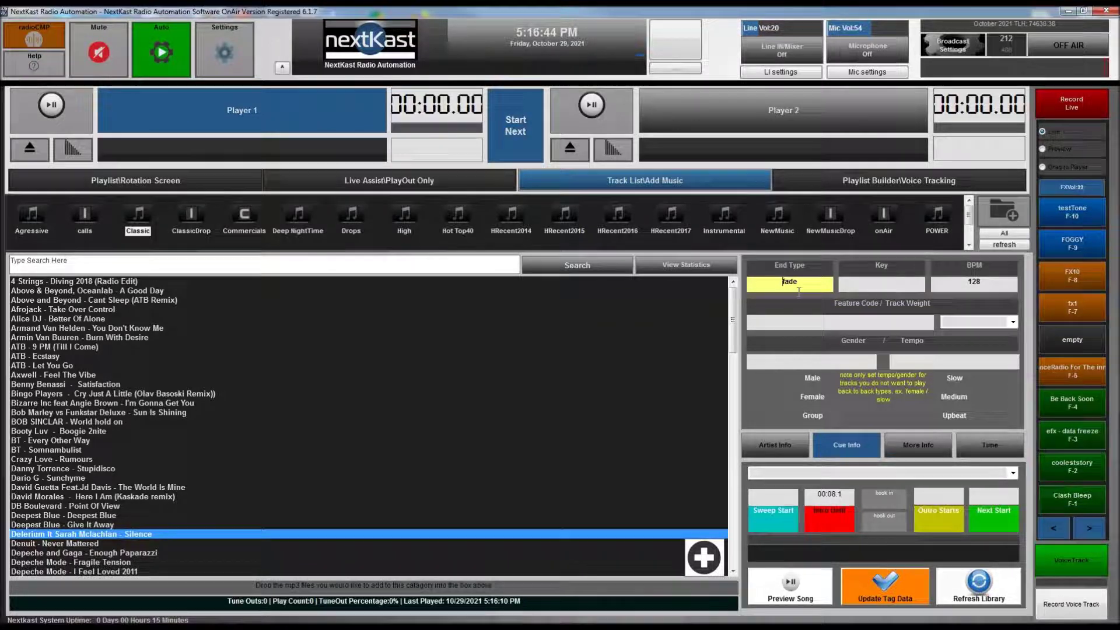
double_click(790, 284)
key(Delete)
double_click(790, 286)
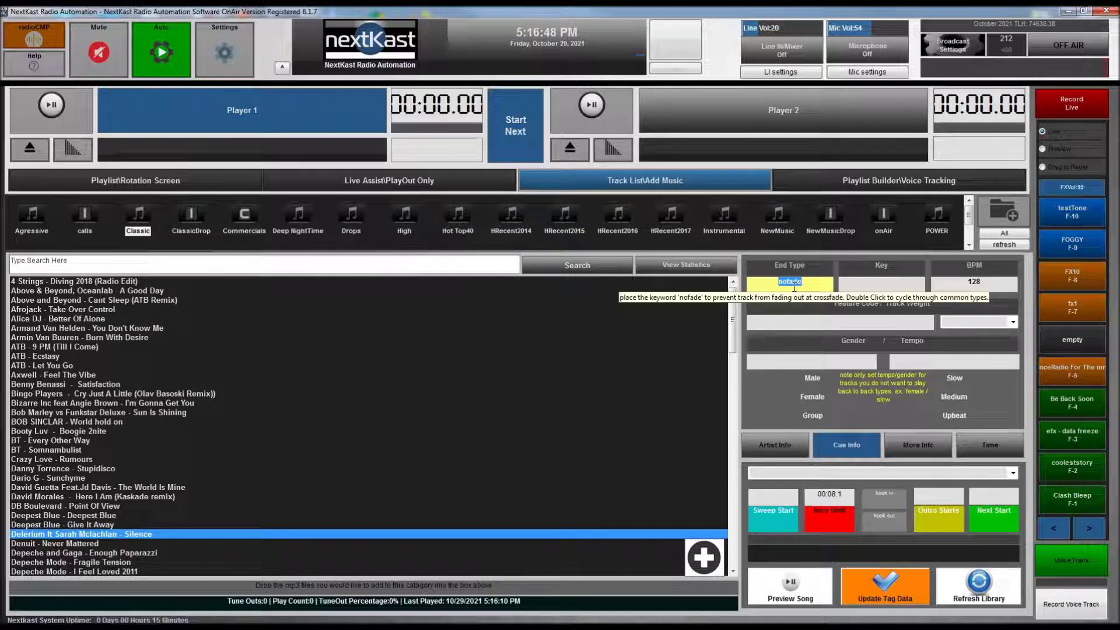
Set the Track Weight of Silence to 5.
click(872, 286)
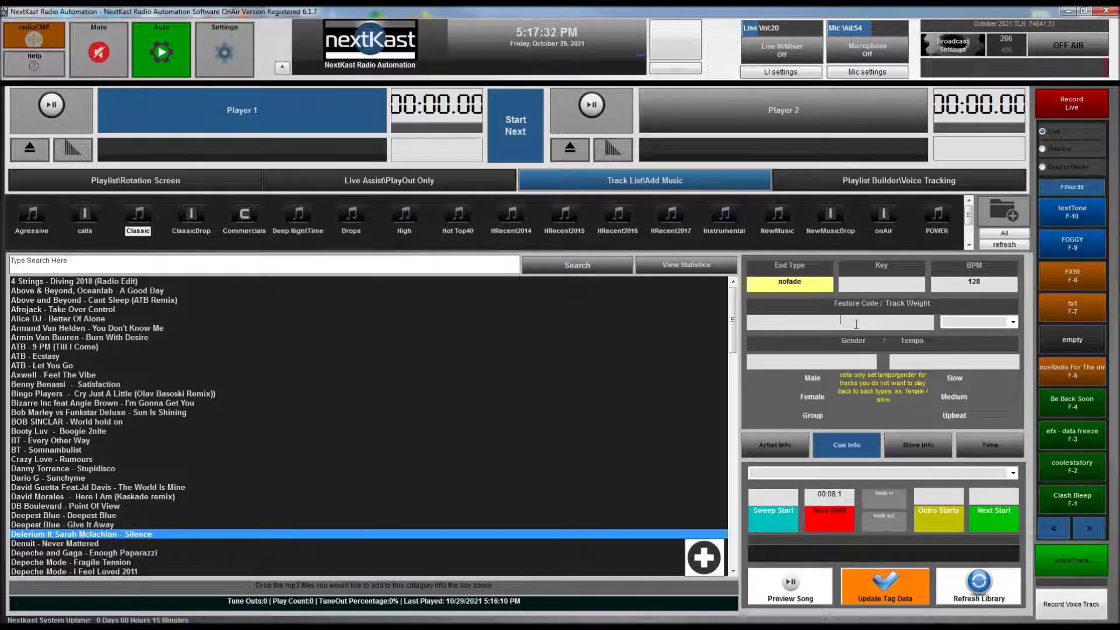
click(1013, 324)
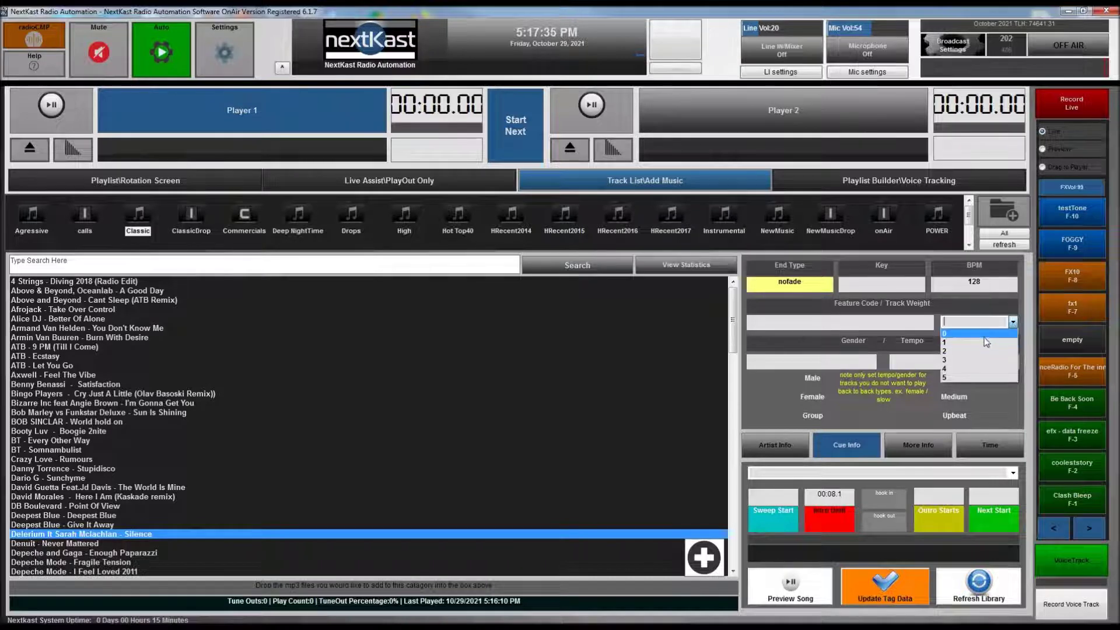
click(978, 377)
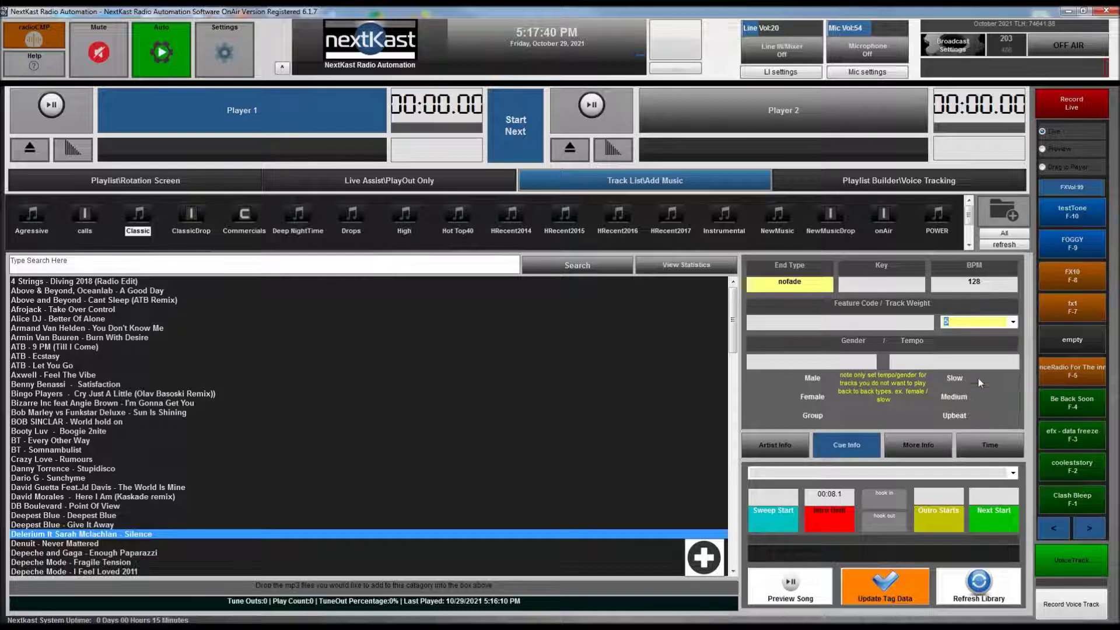
Set the Track Weight of Silence to 0 and update its tag data.
click(1013, 322)
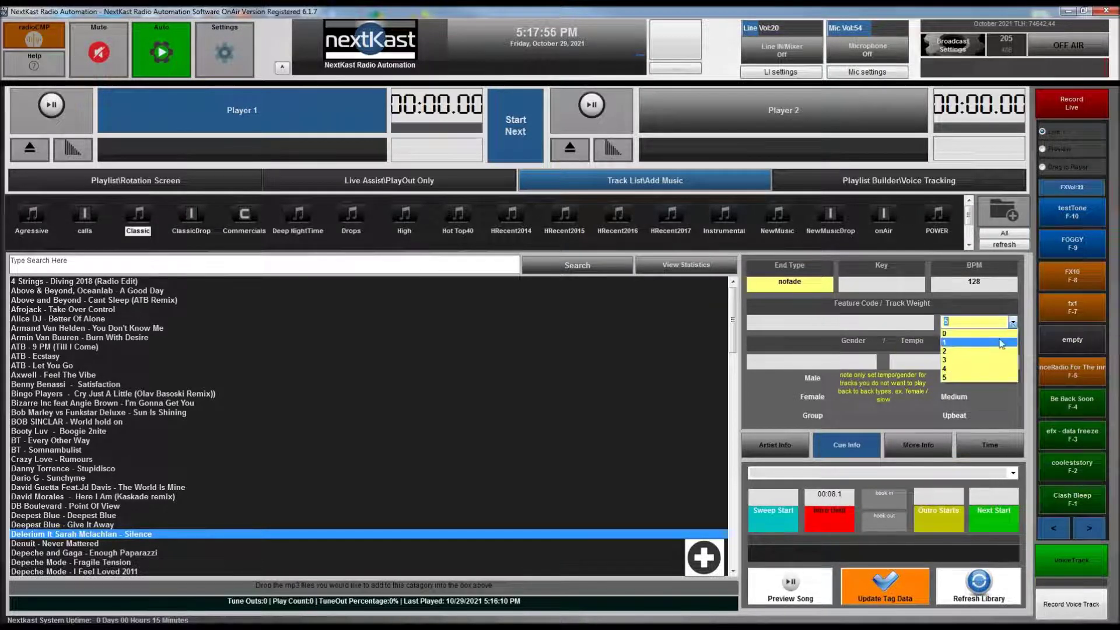
click(988, 377)
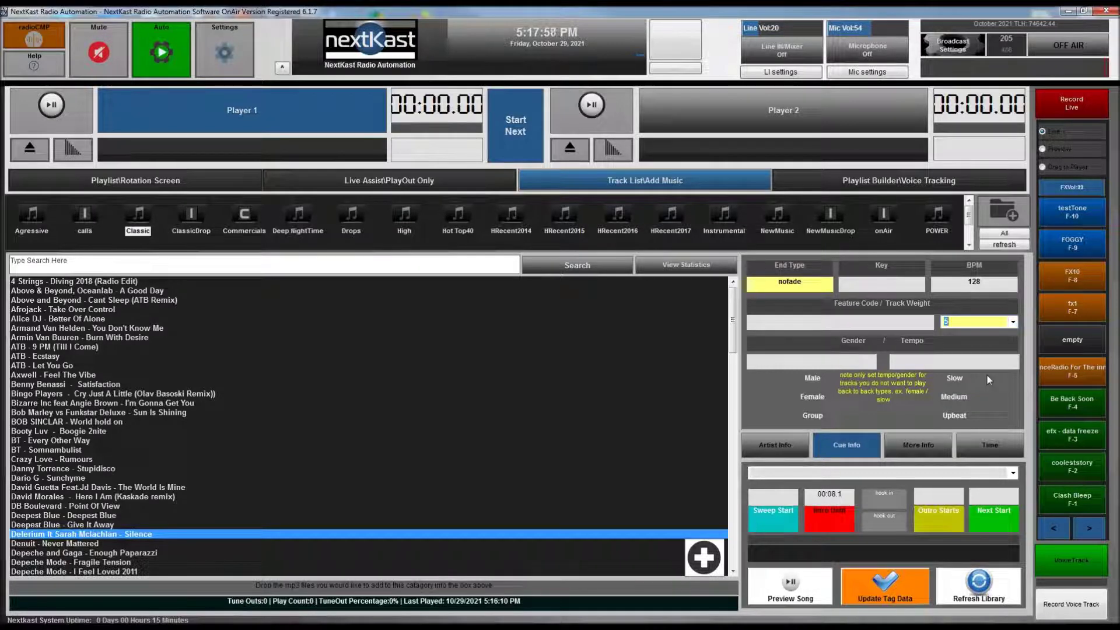
click(1014, 322)
click(983, 334)
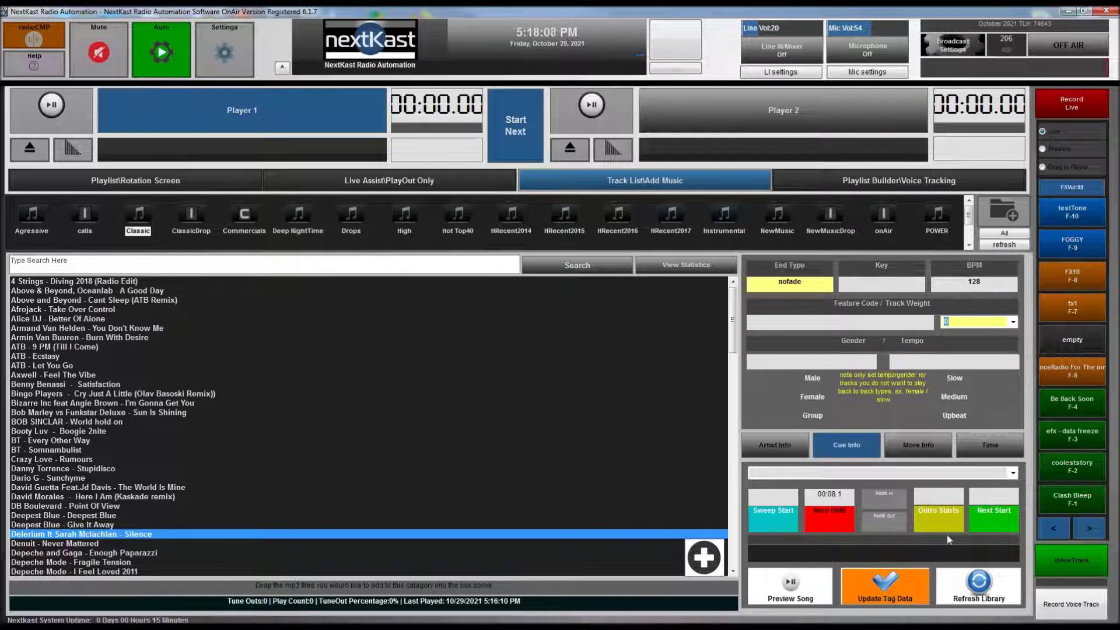
click(891, 598)
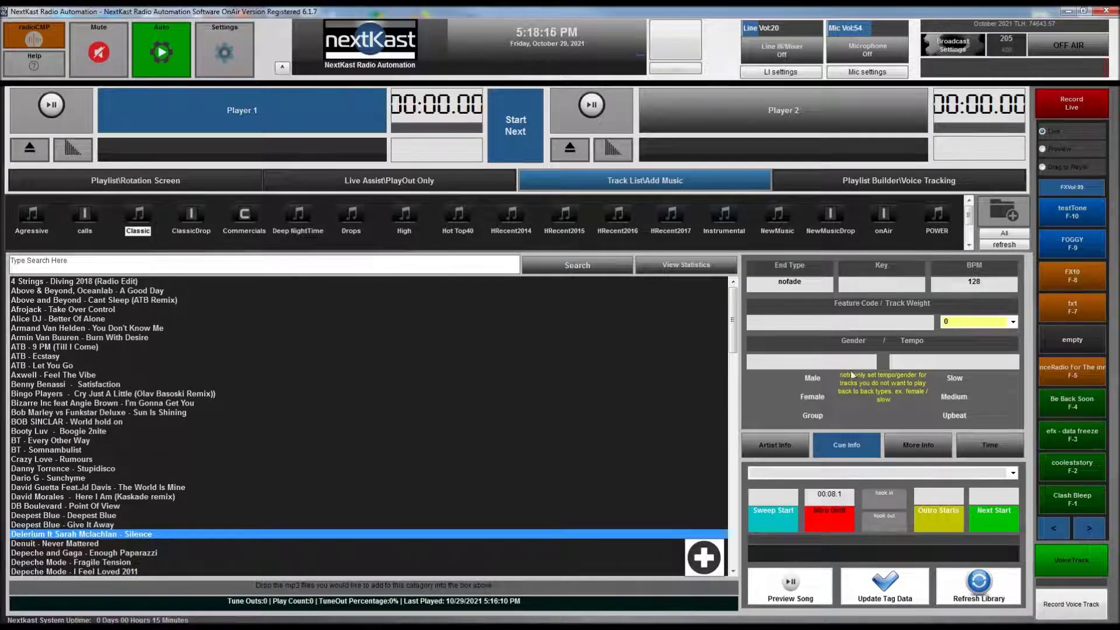
Set the Gender of Silence to Female and its Tempo to Slow.
mouse_move(850, 385)
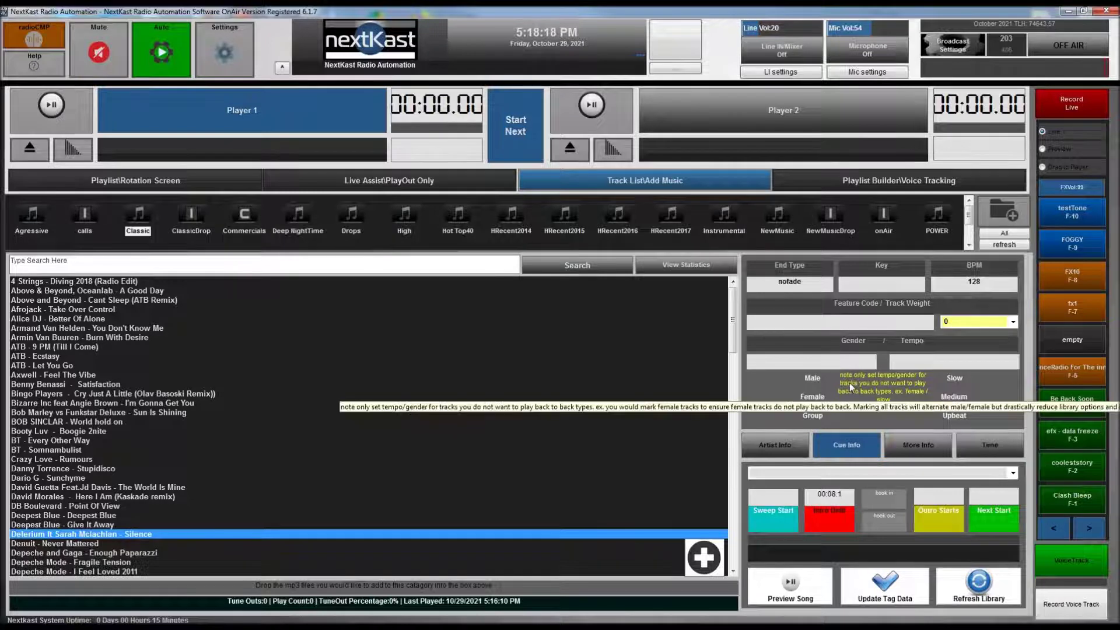
mouse_move(864, 414)
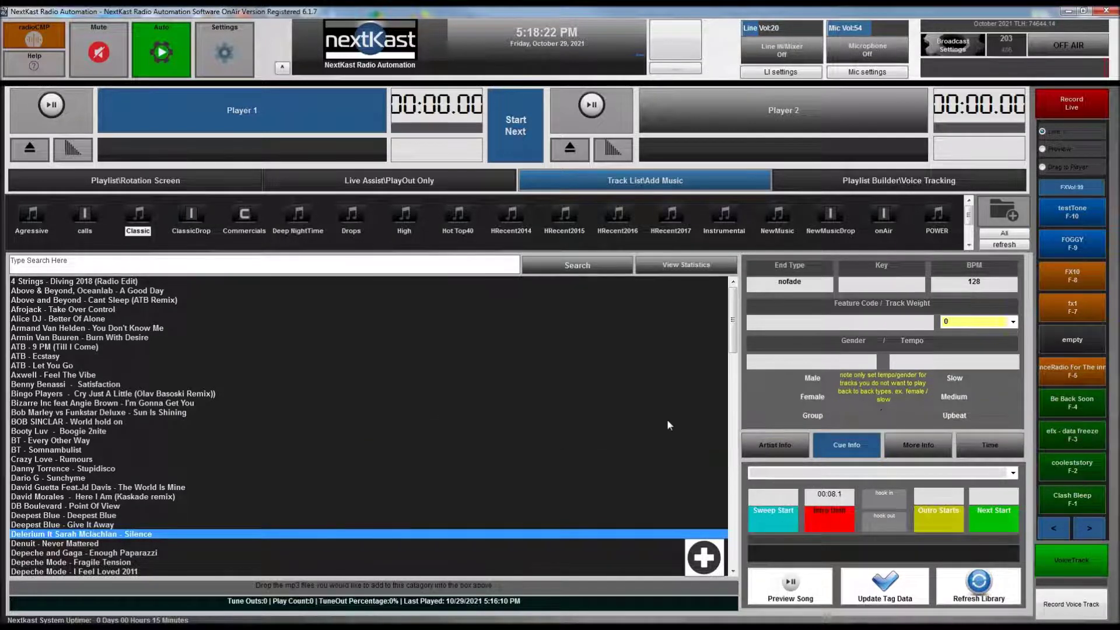
mouse_move(664, 420)
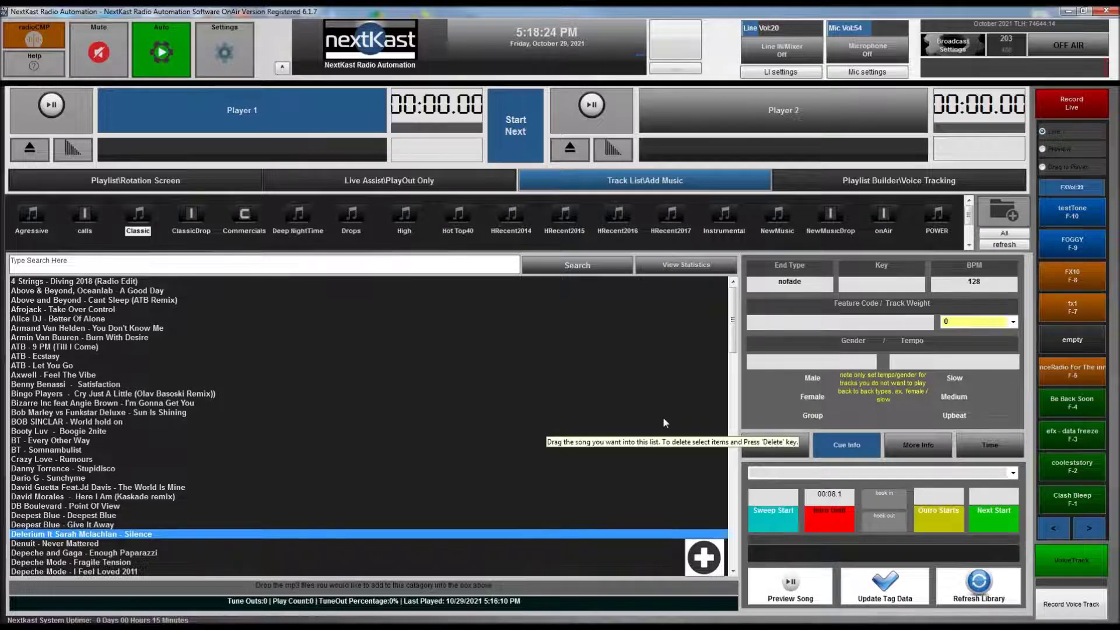
click(814, 398)
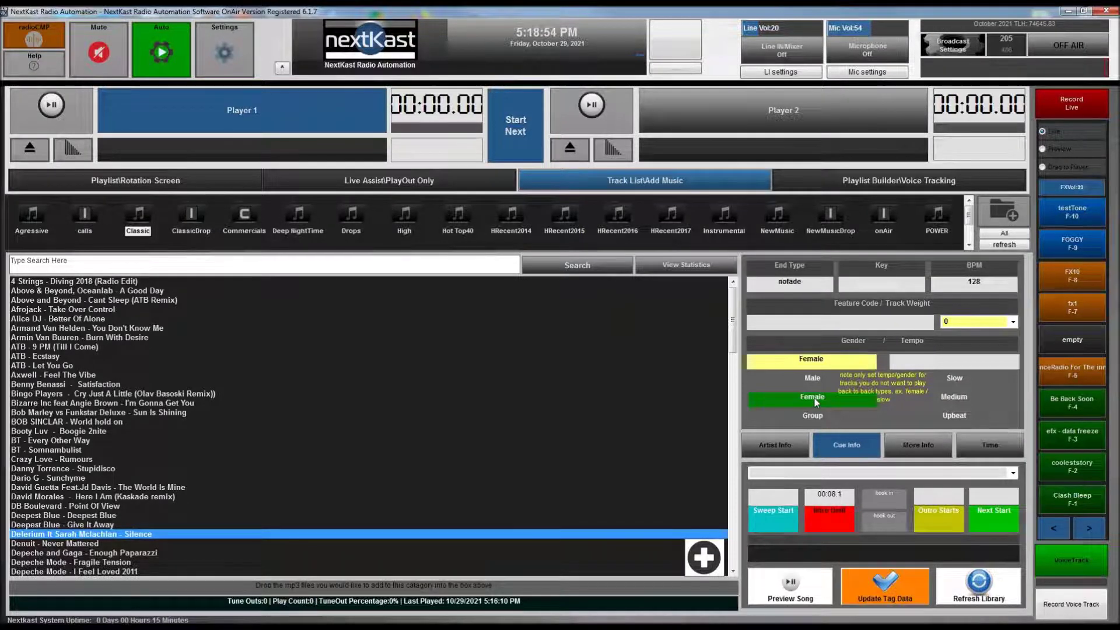
click(956, 379)
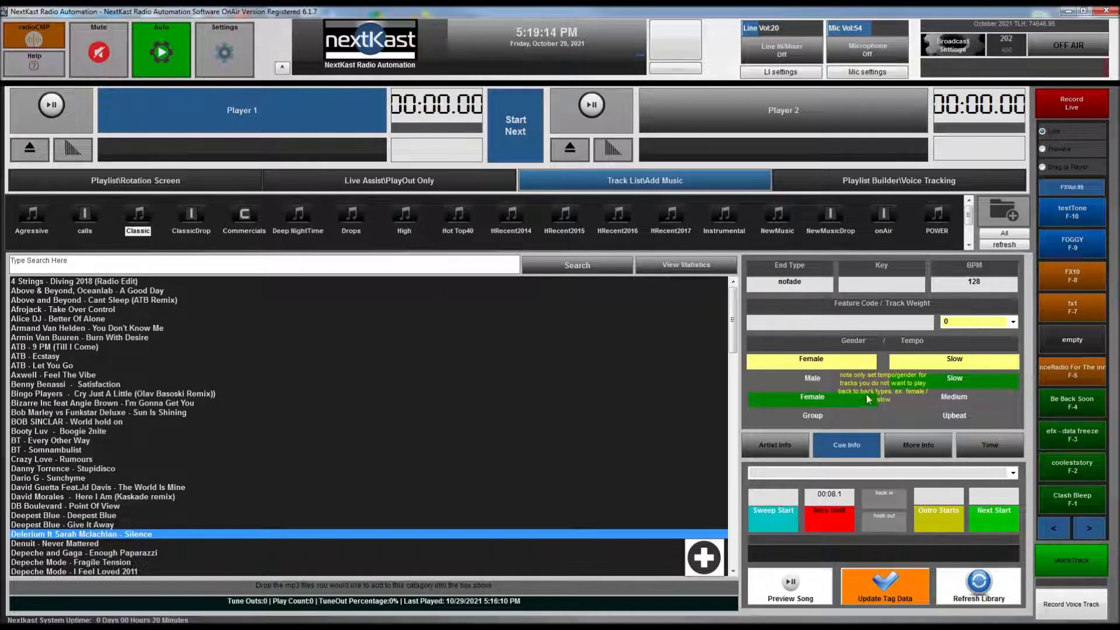
mouse_move(840, 410)
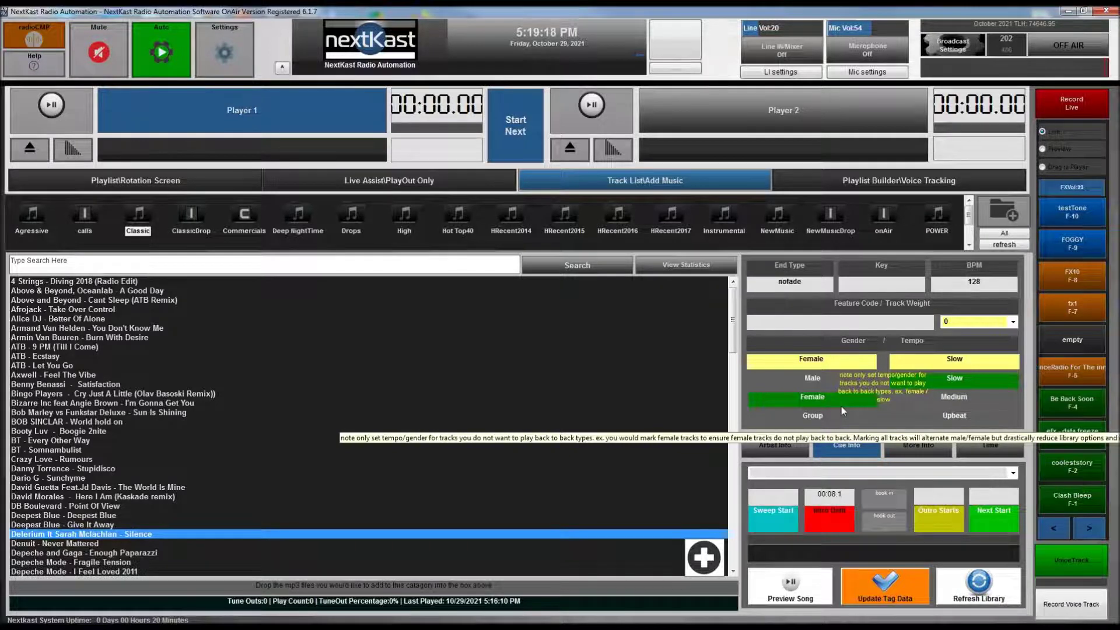
Examine the composer, publisher, record label and comments entries of Silence.
click(940, 441)
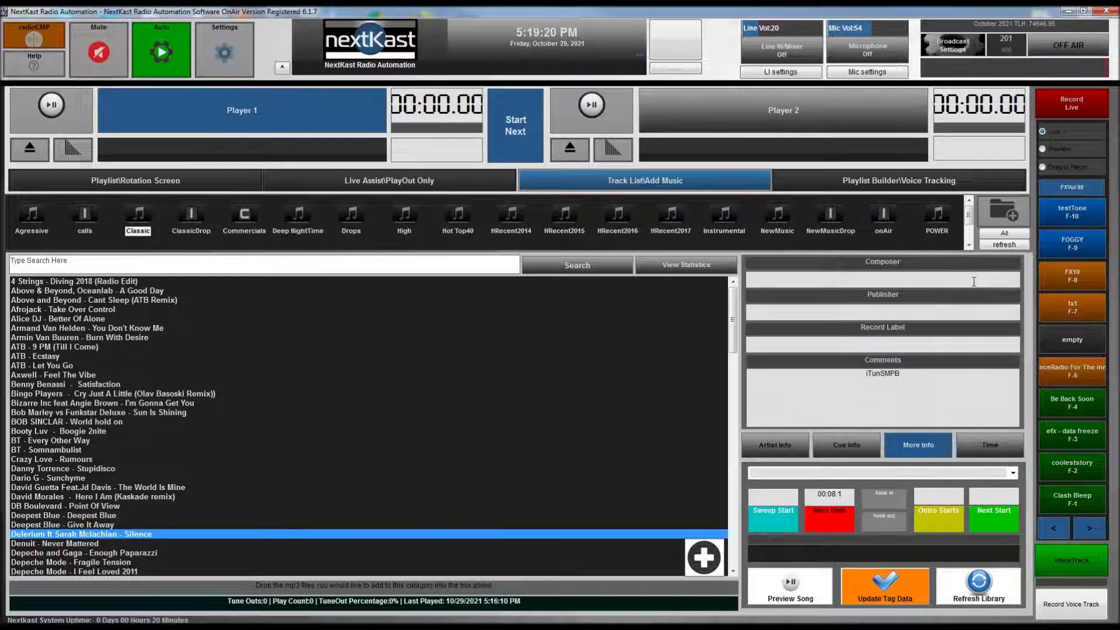
double_click(898, 376)
Try a play date range from 29 Oct 2021 to 30 Oct 2021 for Silence and reset it.
click(988, 450)
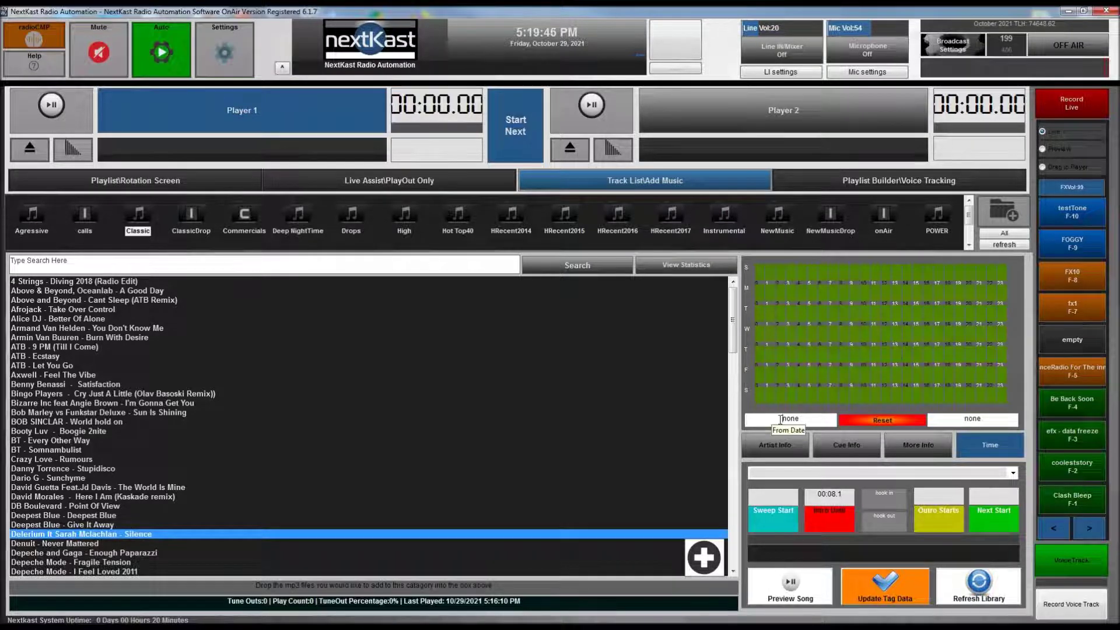
click(781, 419)
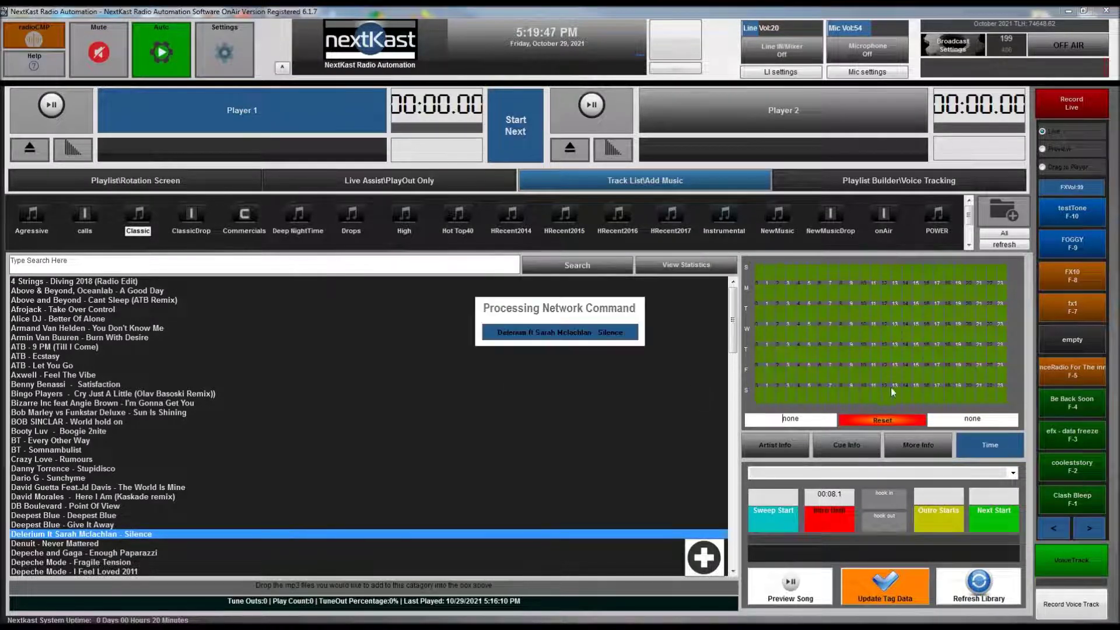
click(982, 420)
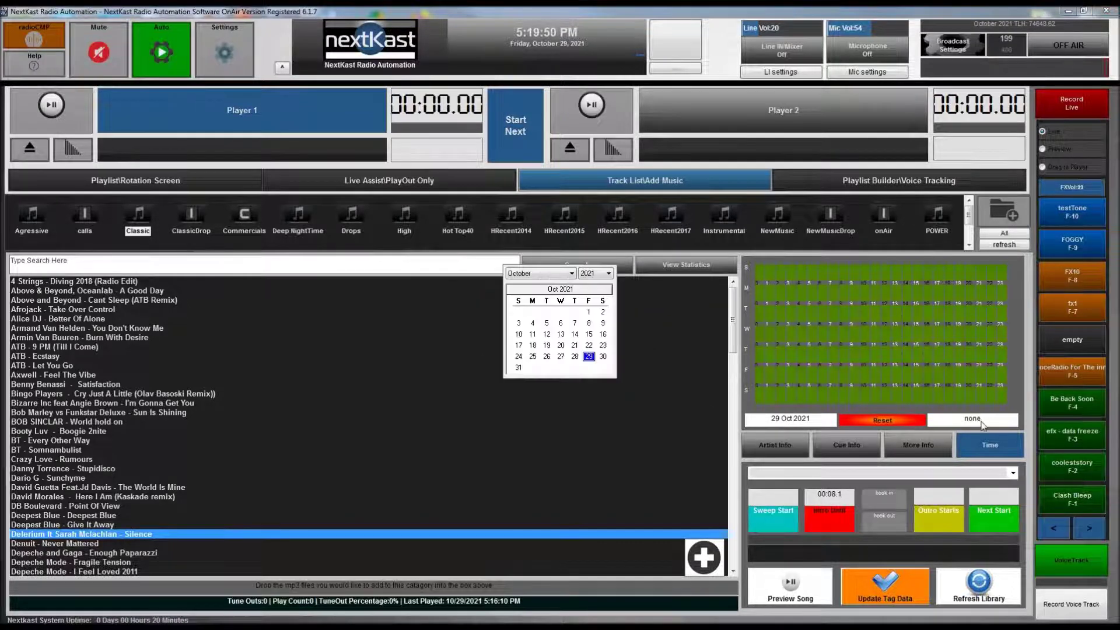
click(602, 356)
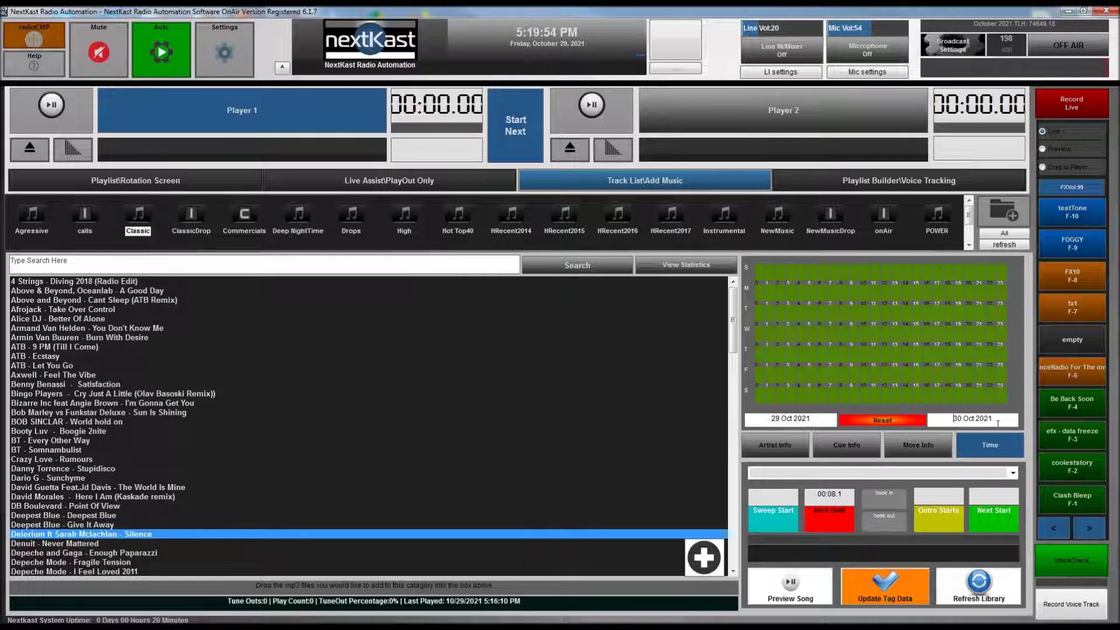
click(796, 421)
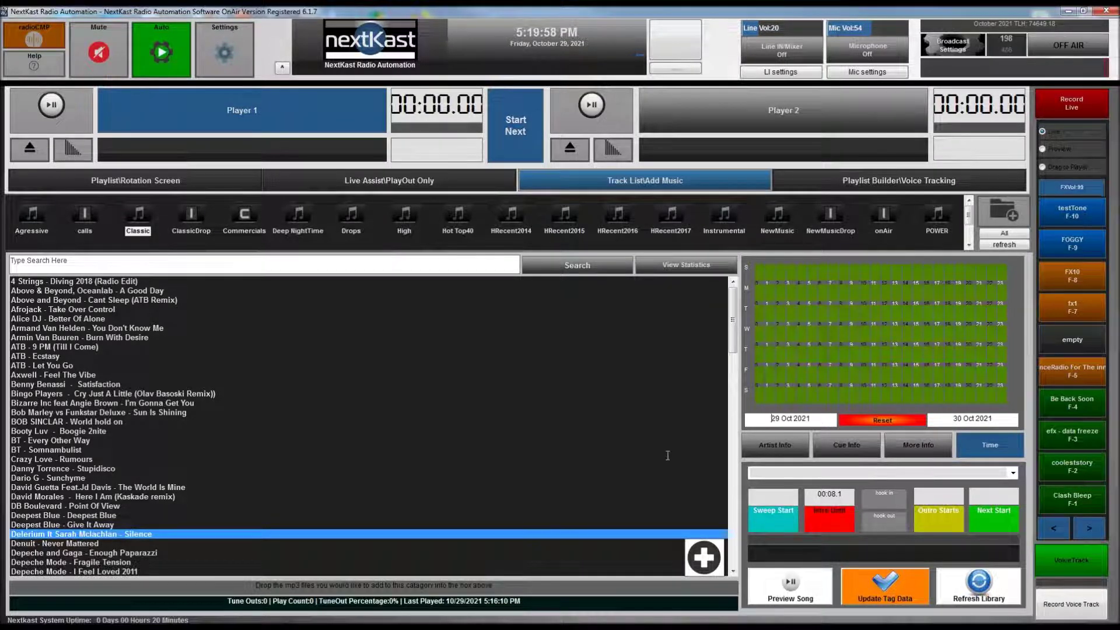
click(590, 359)
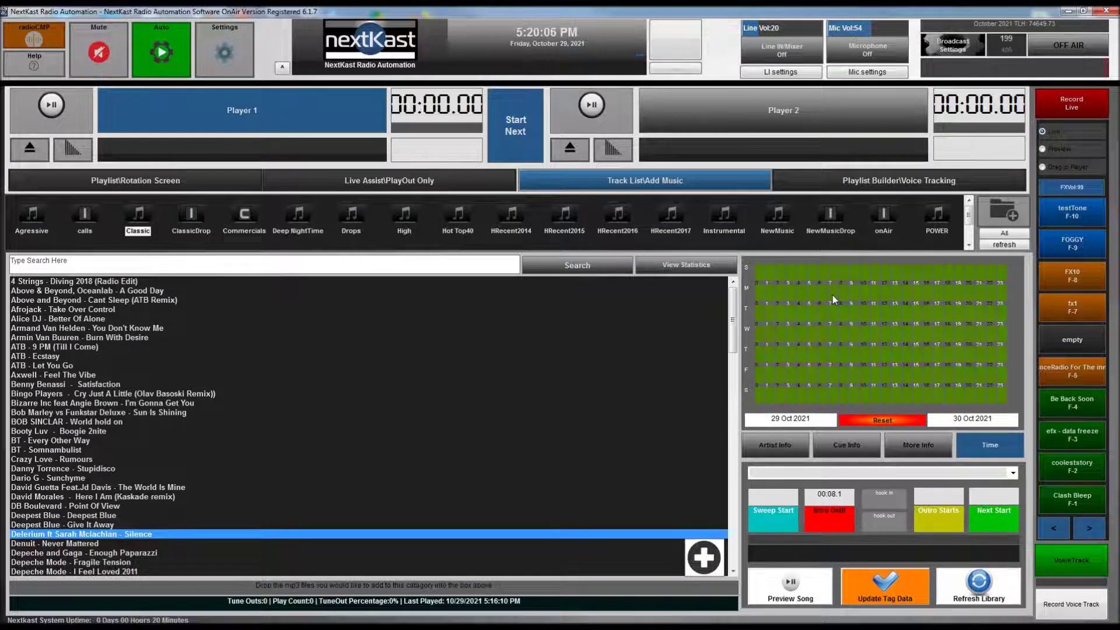
click(870, 418)
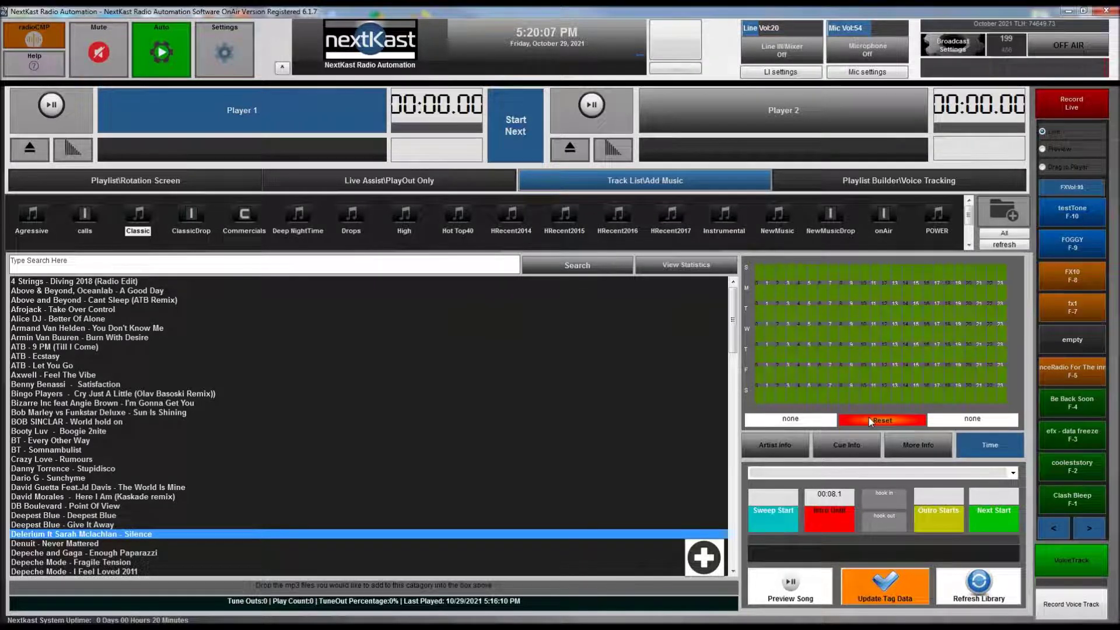
Try limiting the play hours of Silence to a daytime block starting at hour 7, Monday through Friday, and reset the schedule.
click(834, 294)
mouse_move(853, 298)
mouse_down()
mouse_move(930, 294)
mouse_move(926, 314)
mouse_move(860, 318)
mouse_move(835, 335)
mouse_move(919, 337)
mouse_move(884, 355)
mouse_move(837, 355)
mouse_move(838, 375)
mouse_up()
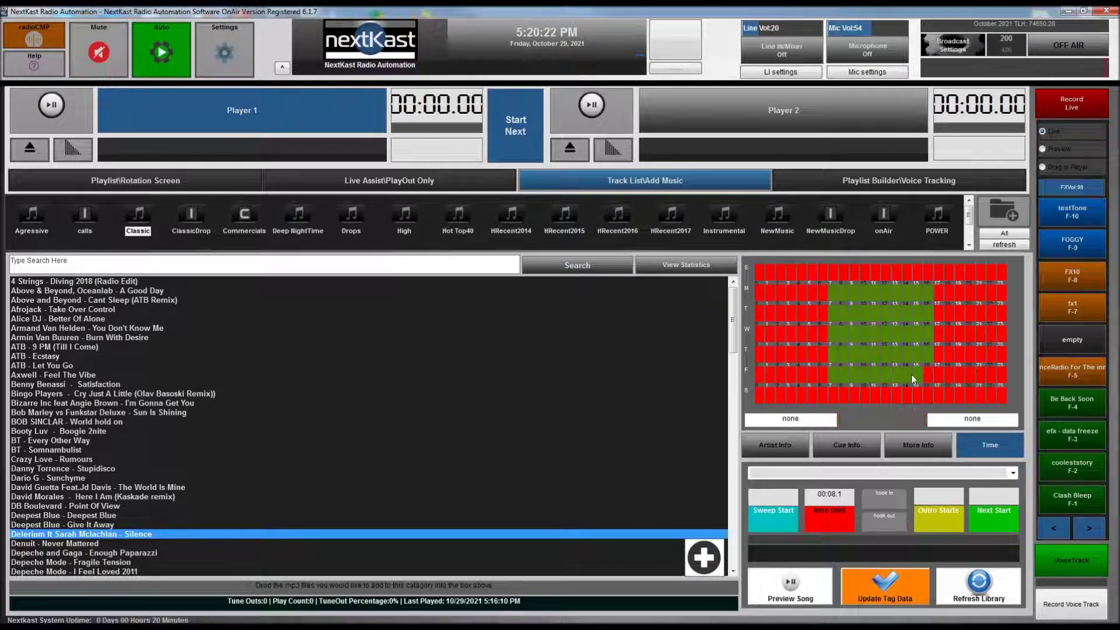
click(907, 421)
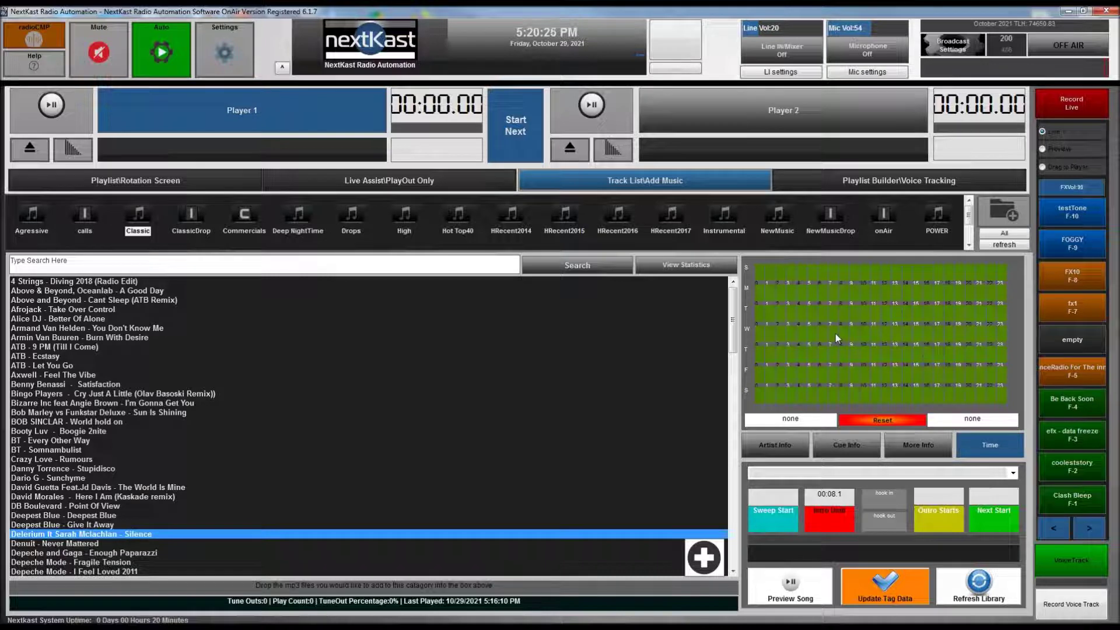
Limit the play hours of Silence to Tuesday, hours 10 through 13, and update its tag data.
click(866, 313)
drag(880, 316, 894, 316)
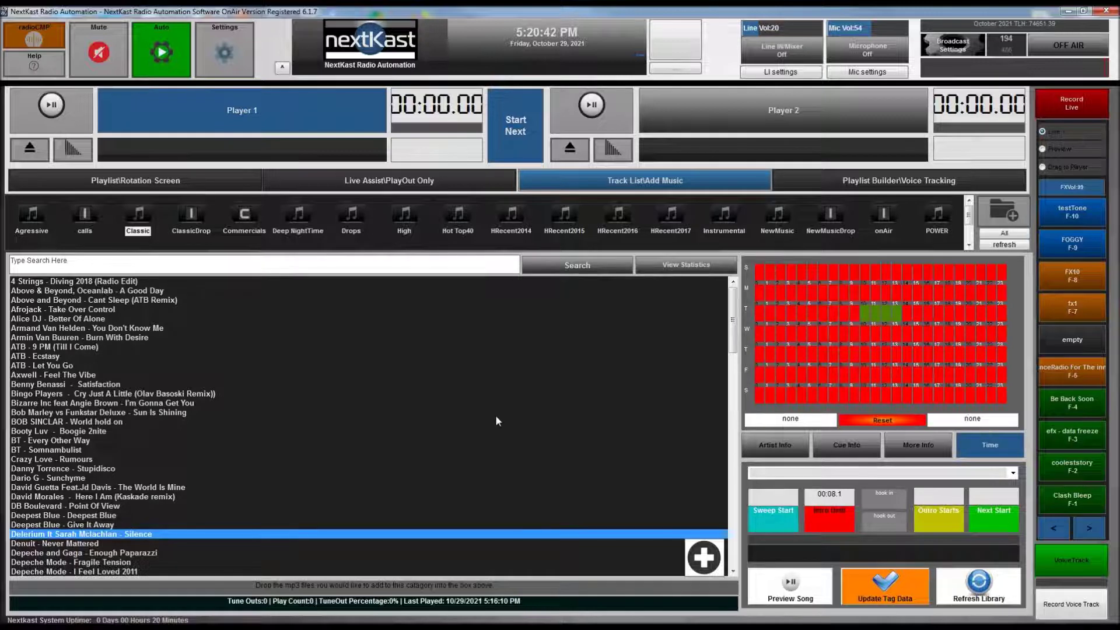
Review the artist, cue and additional info of Silence and reset its weekly play-time schedule.
click(782, 450)
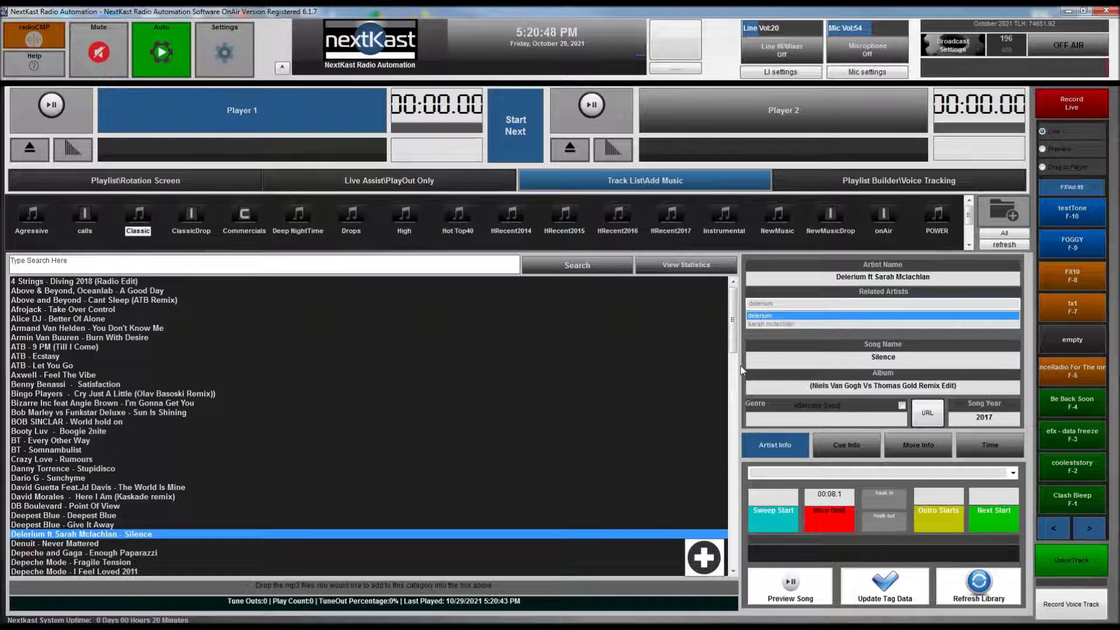
click(862, 450)
click(898, 447)
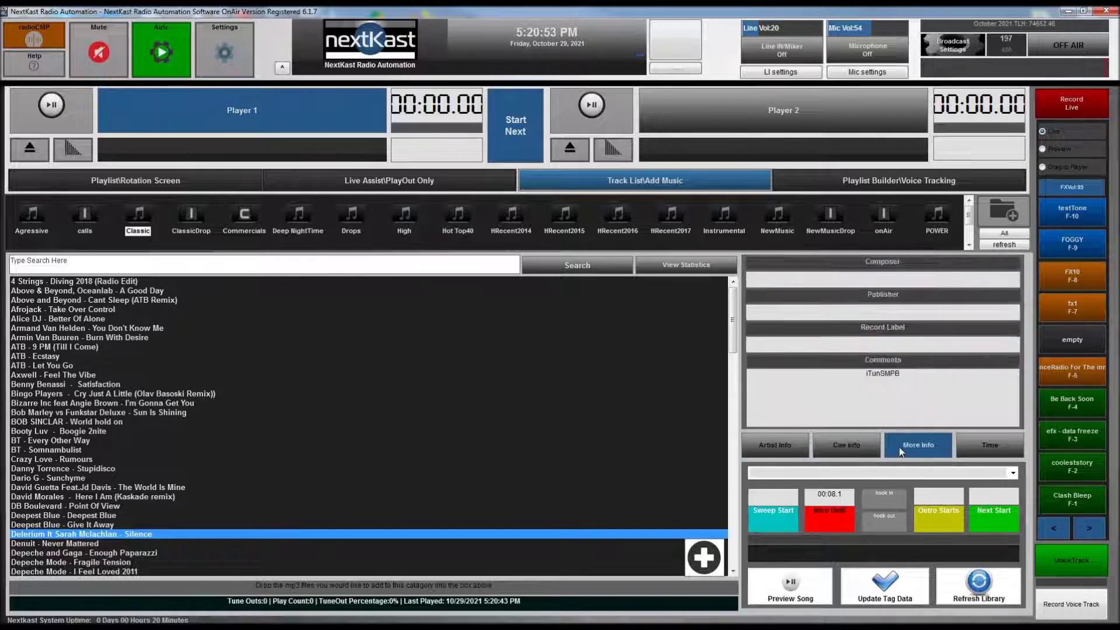
click(778, 450)
click(996, 444)
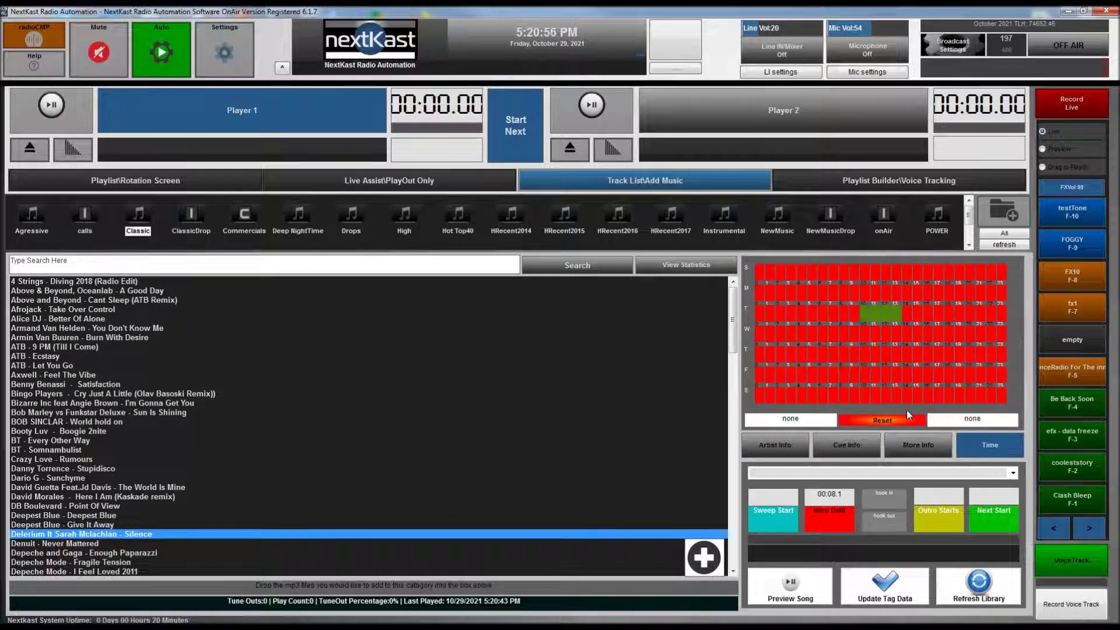
click(886, 421)
click(775, 445)
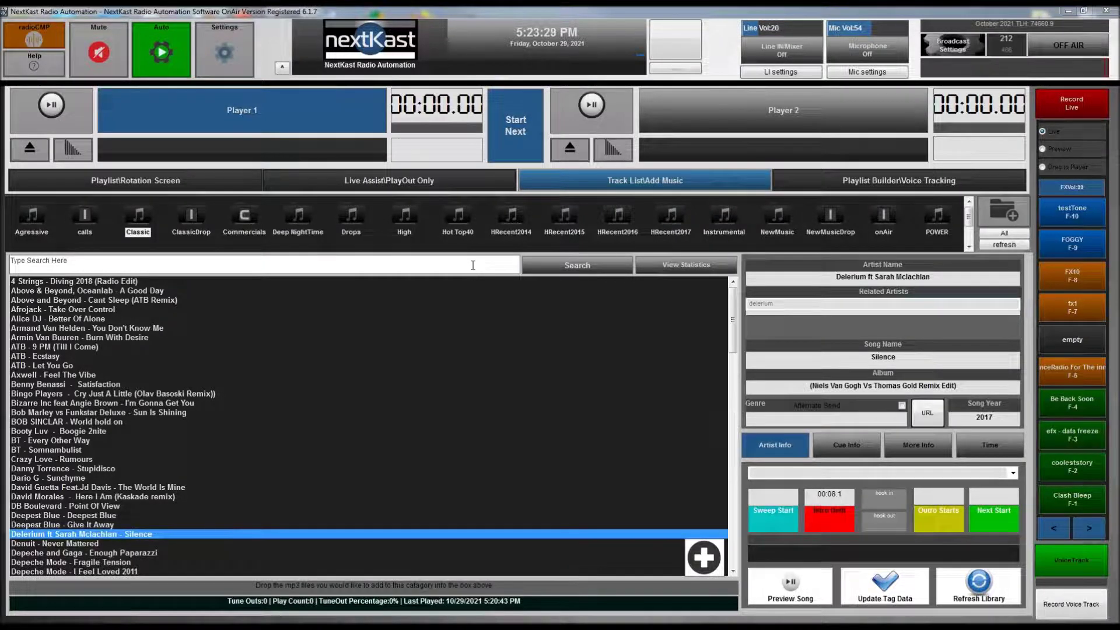
Start a new rotation from the Playlist\Rotation Screen and show its clock display.
click(133, 184)
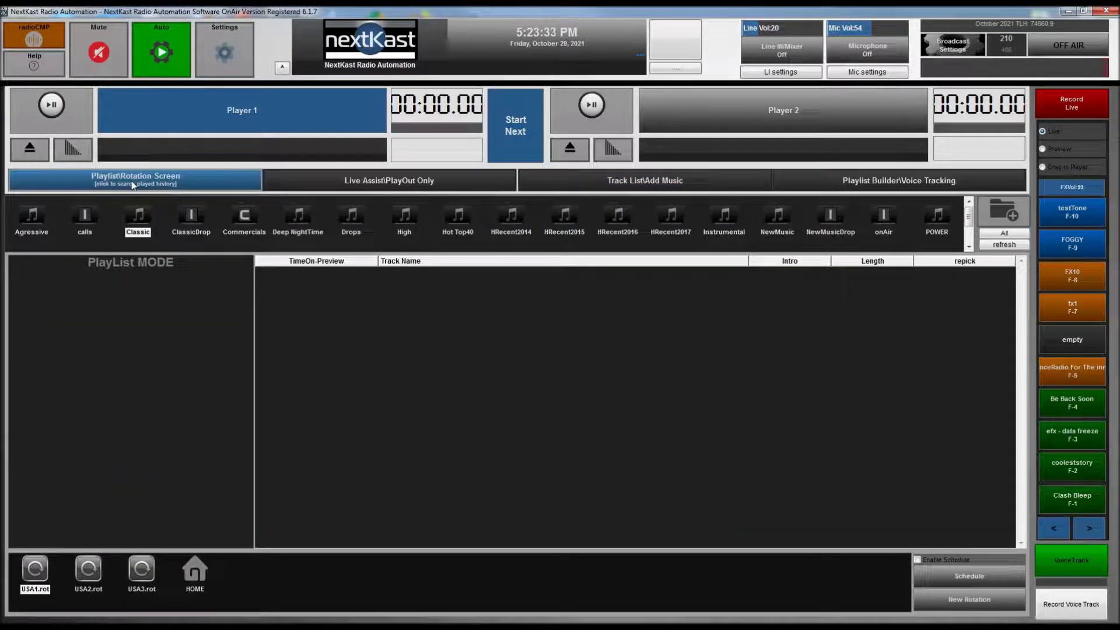
click(978, 608)
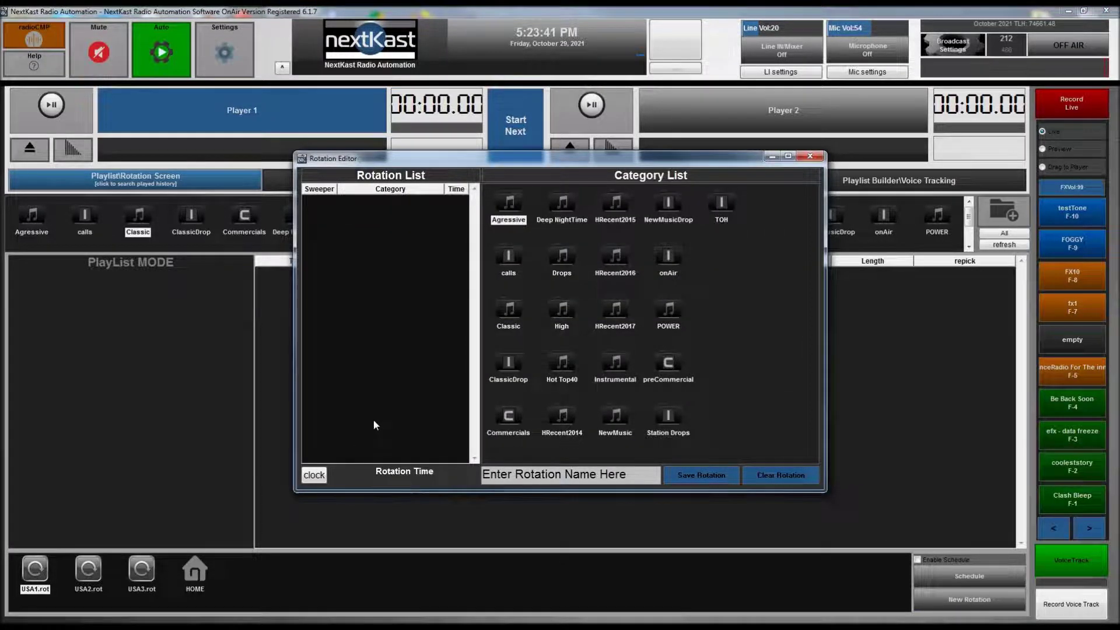
click(314, 475)
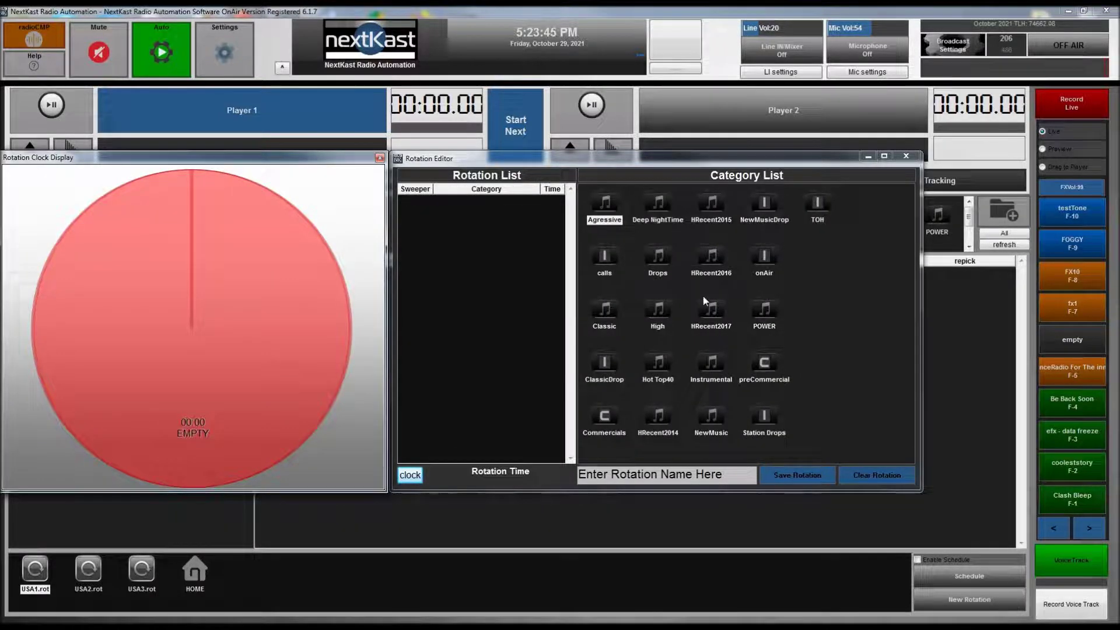
Add the categories TOH, POWER, HRecent2017, High and Hot Top40 to the rotation list in that order.
drag(824, 203, 433, 197)
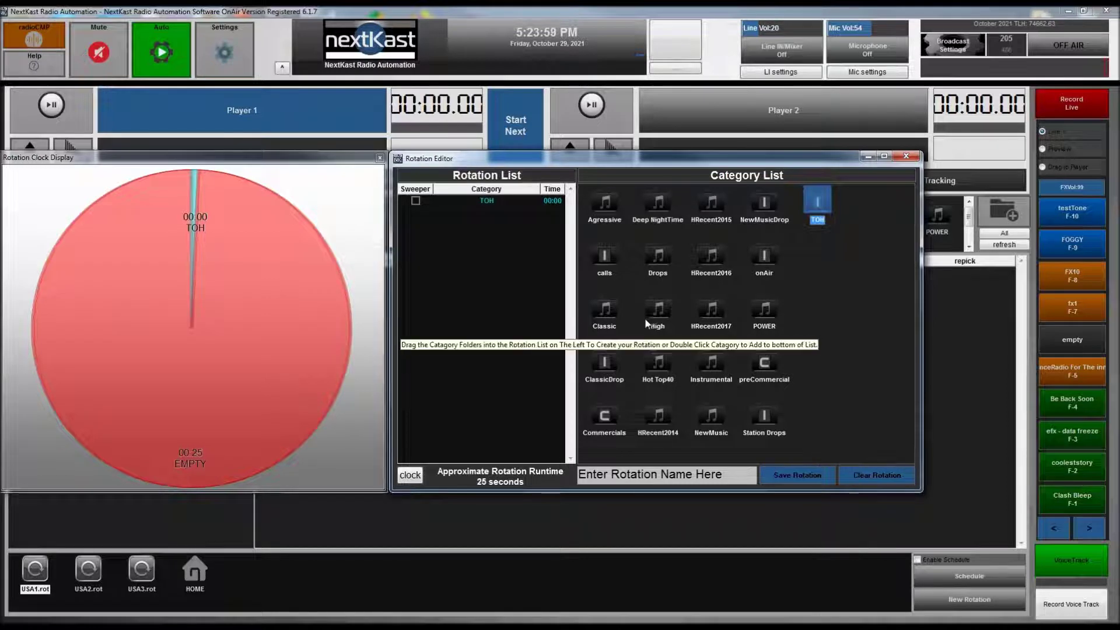
double_click(760, 308)
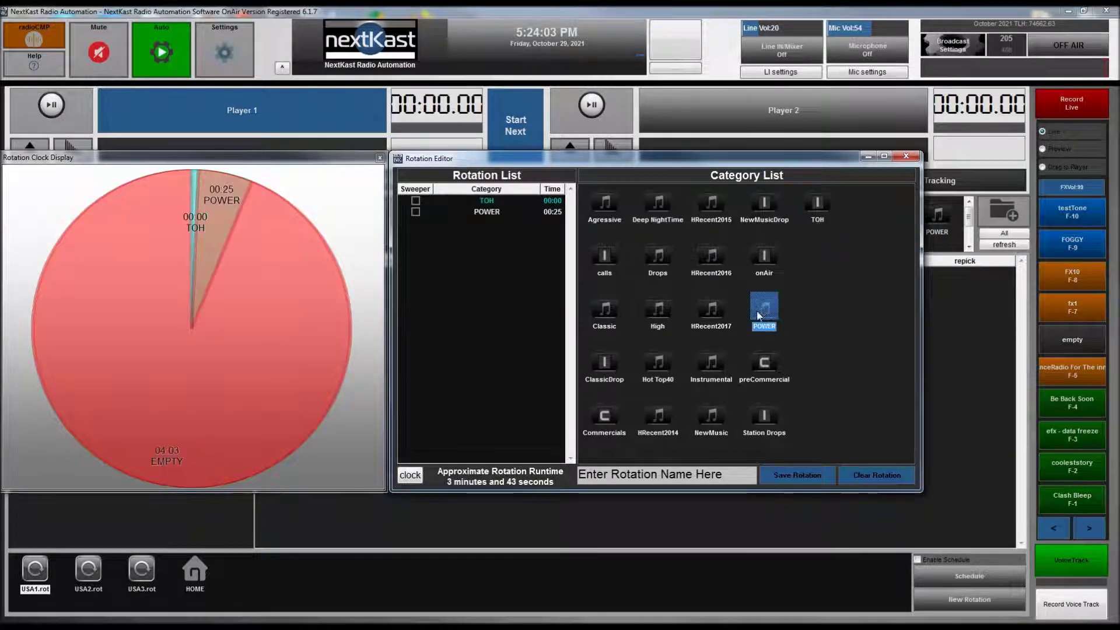
double_click(711, 309)
double_click(655, 323)
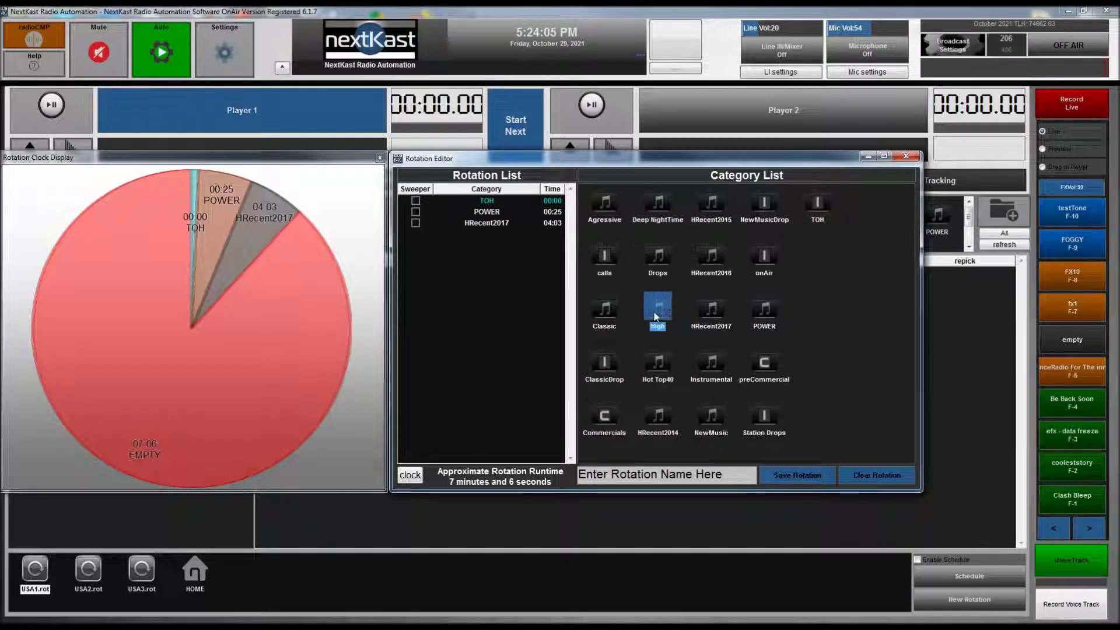
double_click(653, 361)
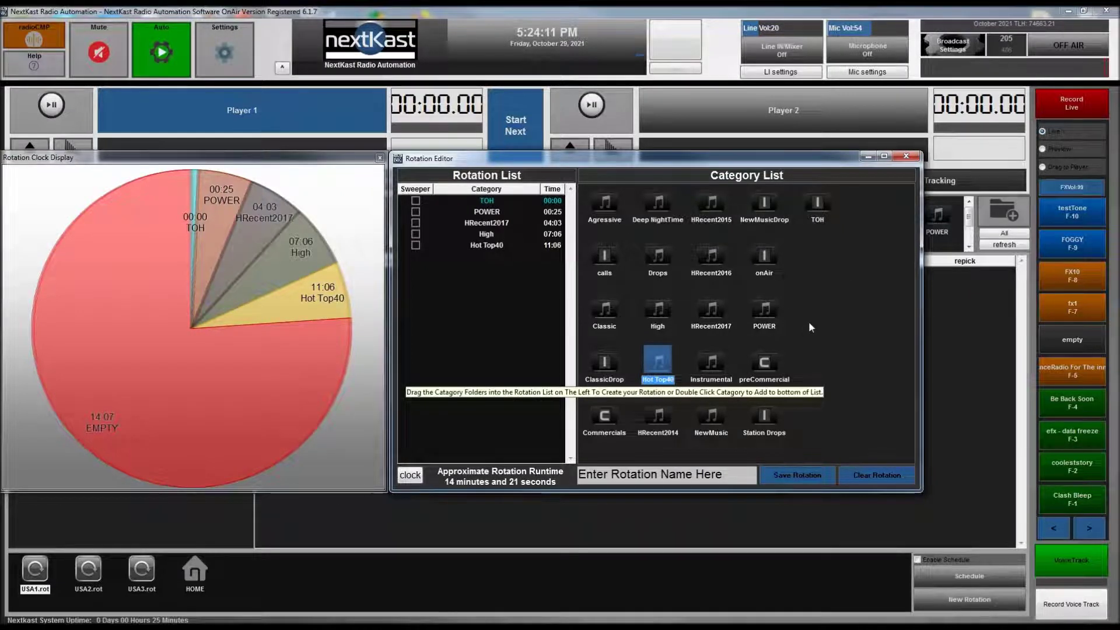
Append the preCommercial, Commercials and ClassicDrop categories to the end of the rotation list.
click(764, 362)
double_click(764, 362)
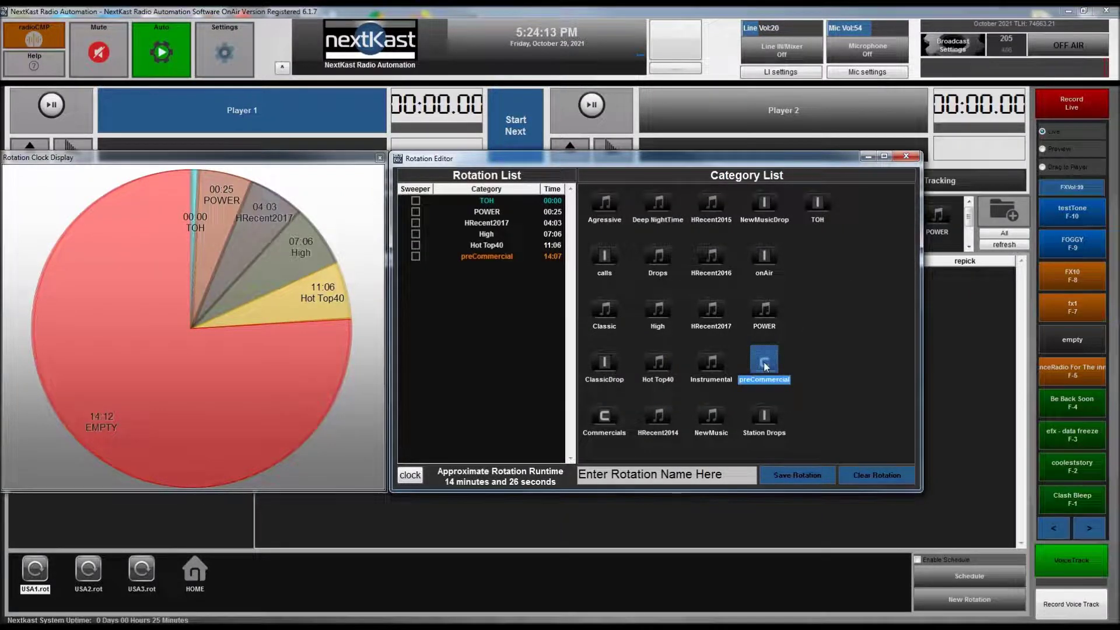
double_click(598, 409)
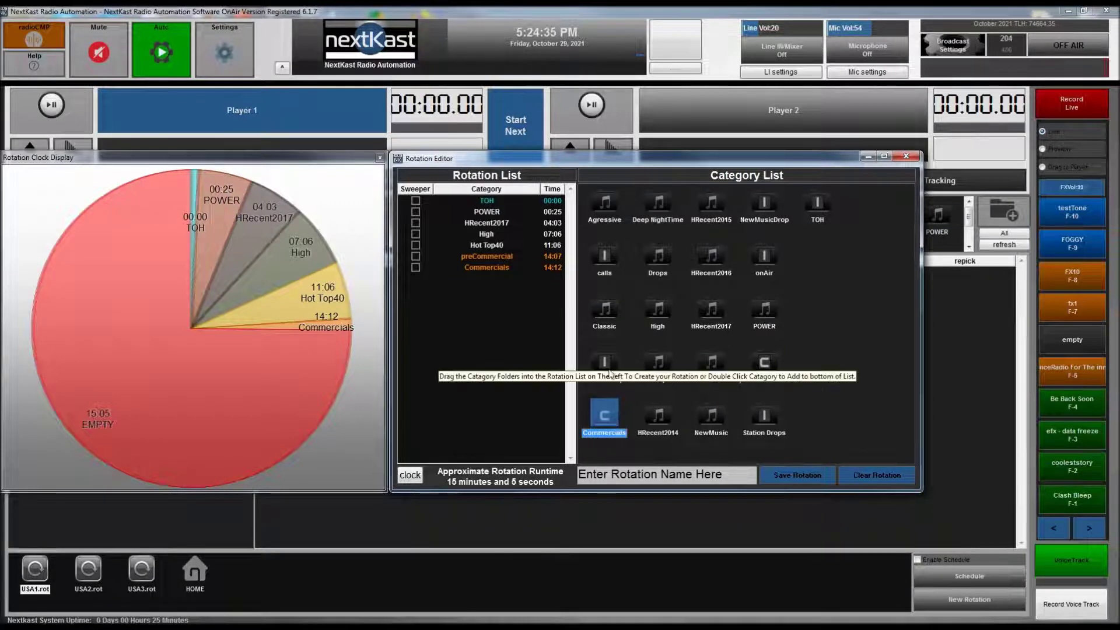
double_click(592, 372)
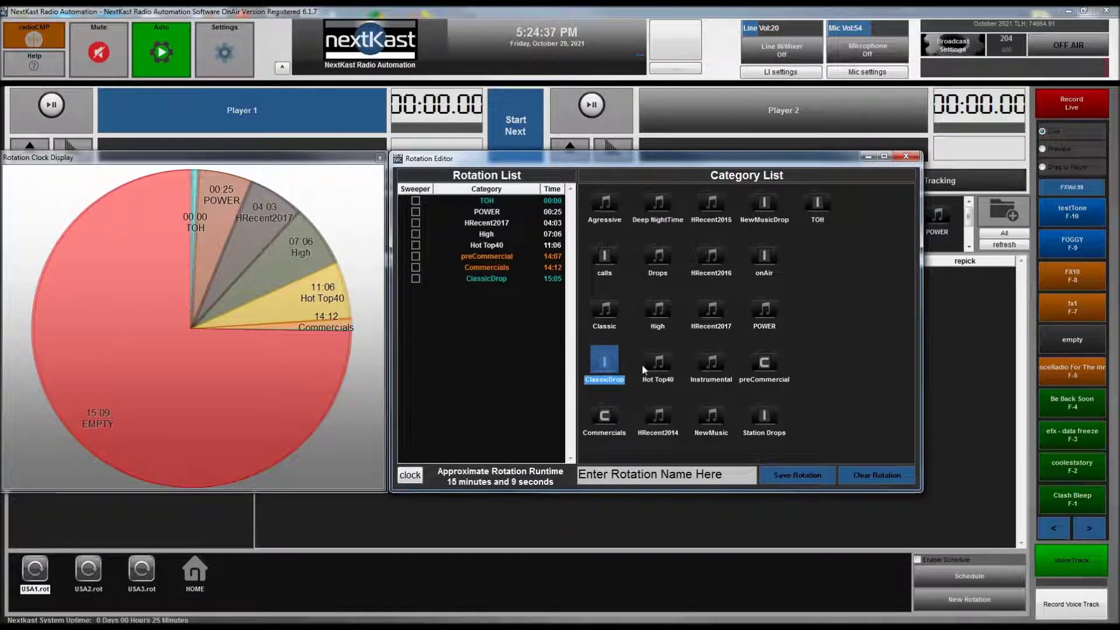
Append the categories Classic, High, POWER, HRecent2015 and HRecent2016 to the rotation list in that order.
double_click(597, 314)
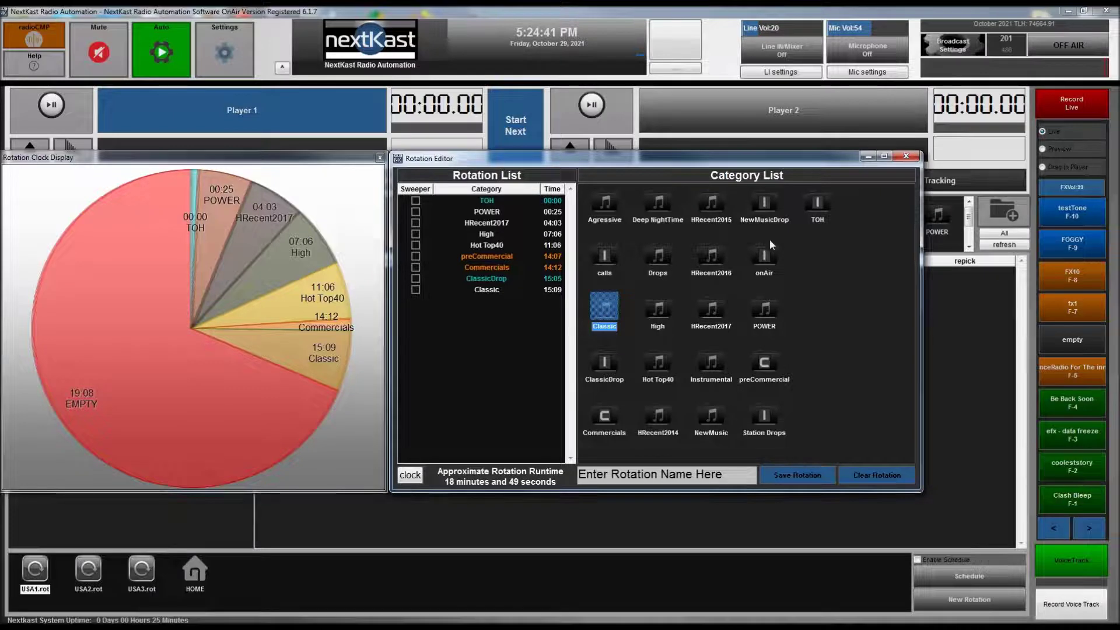
double_click(657, 310)
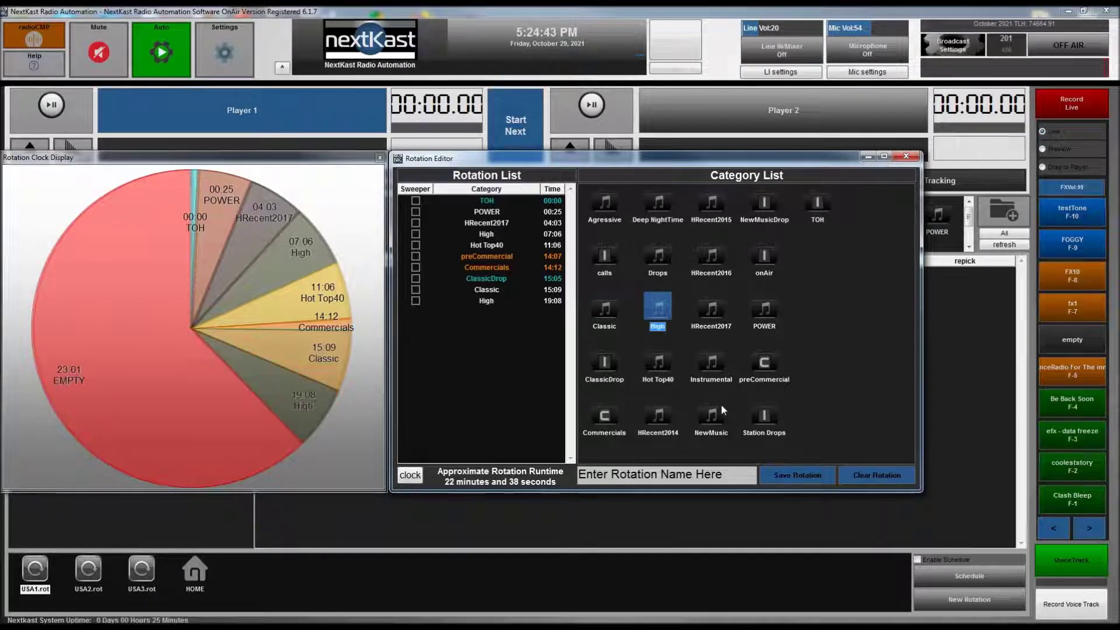
double_click(764, 308)
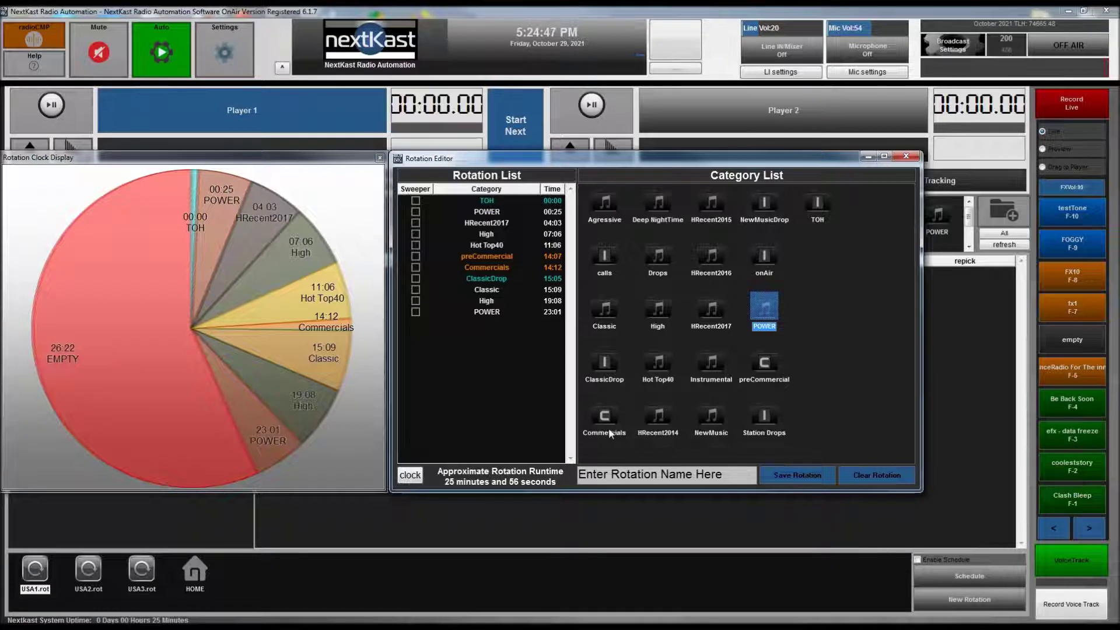
double_click(711, 204)
double_click(708, 261)
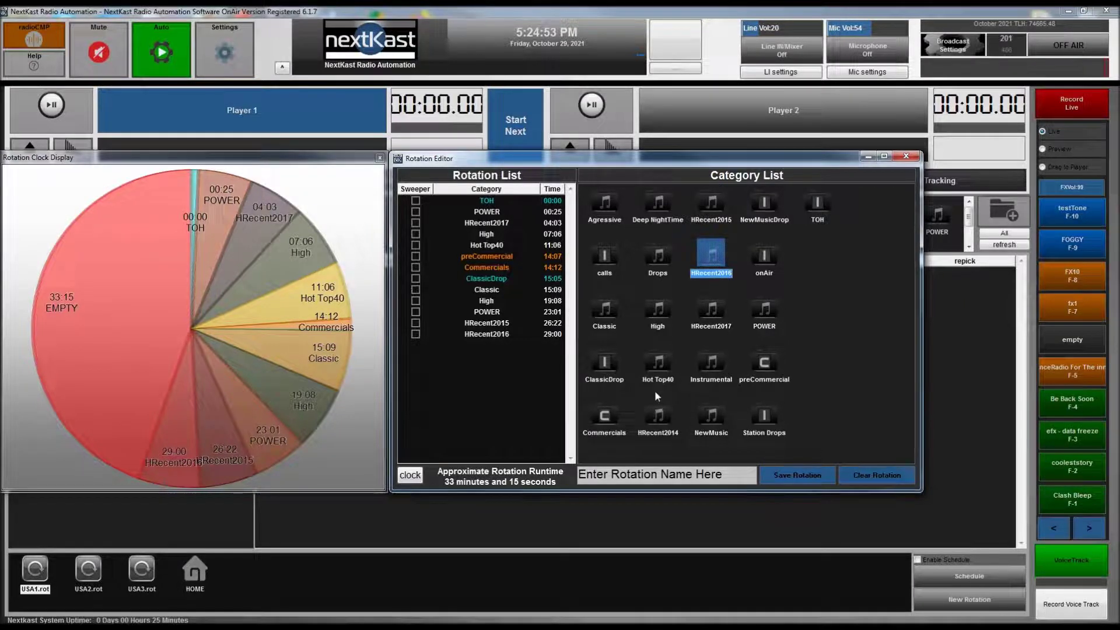
Append the categories calls, HRecent2016, High, Hot Top40 and Instrumental to the end of the rotation list.
click(611, 370)
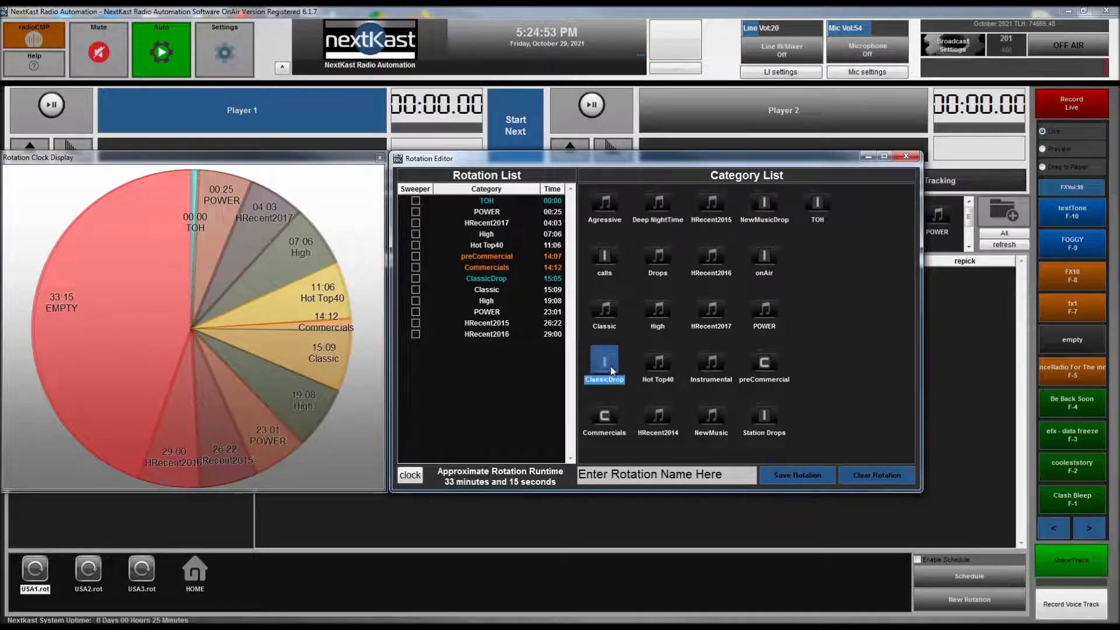
double_click(604, 263)
double_click(712, 258)
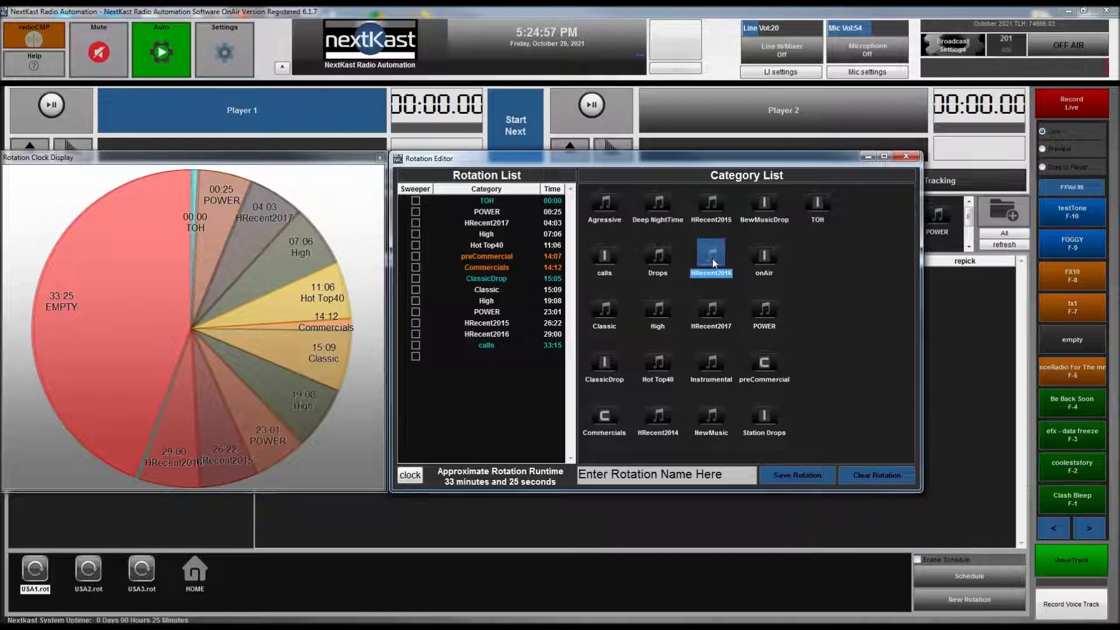
double_click(654, 310)
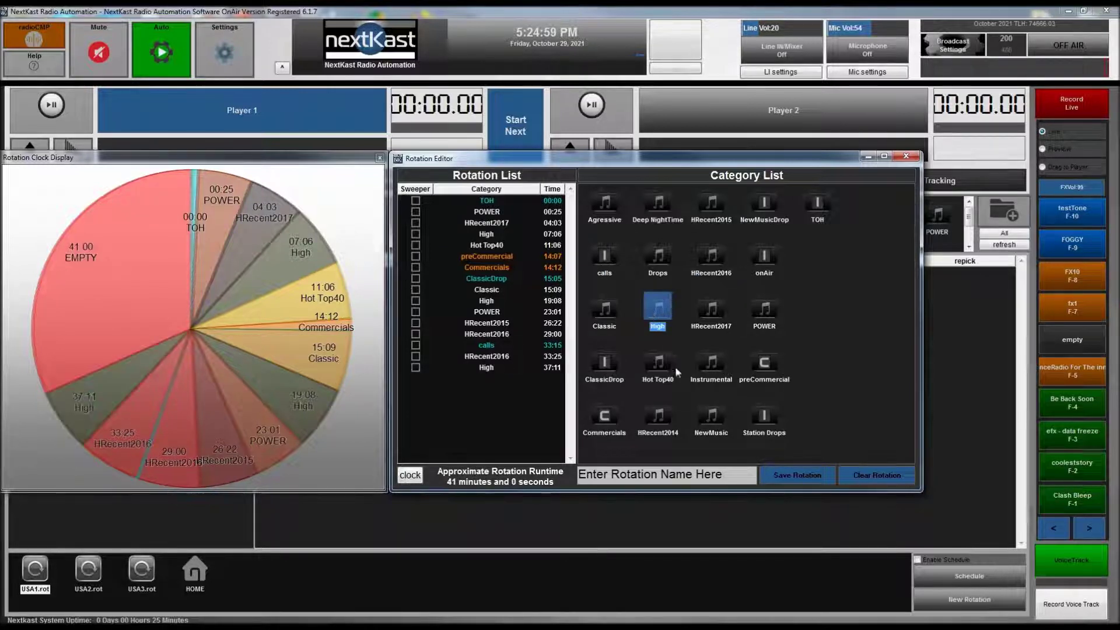
double_click(658, 366)
click(712, 366)
double_click(712, 366)
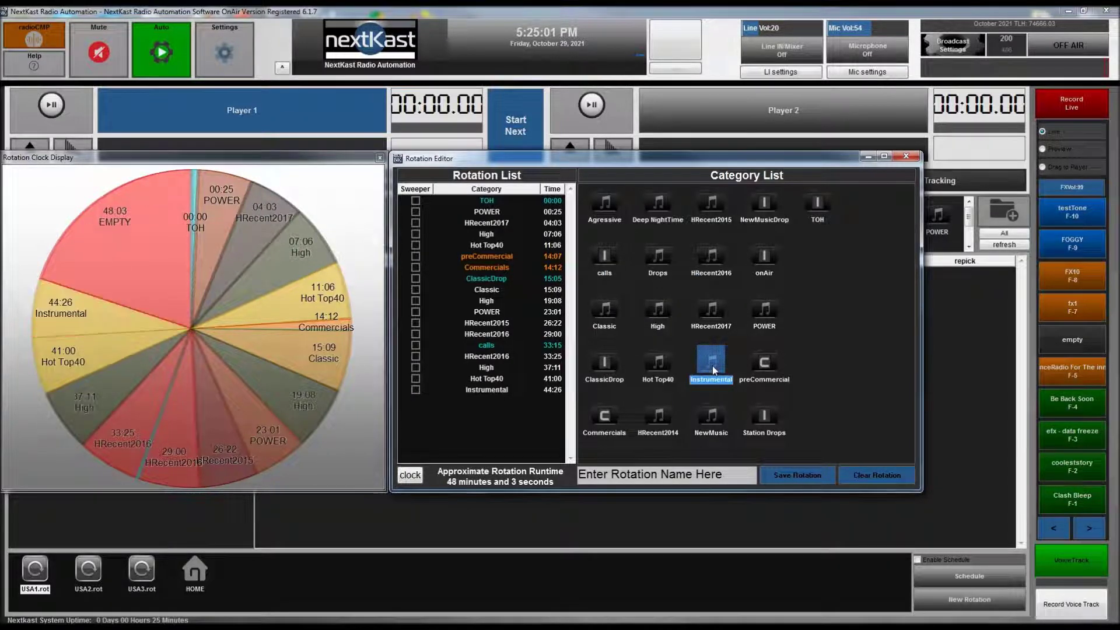
Append Station Drops, NewMusic, HRecent2014, HRecent2015 and Deep NightTime to the end of the rotation list.
double_click(765, 418)
click(709, 418)
double_click(709, 417)
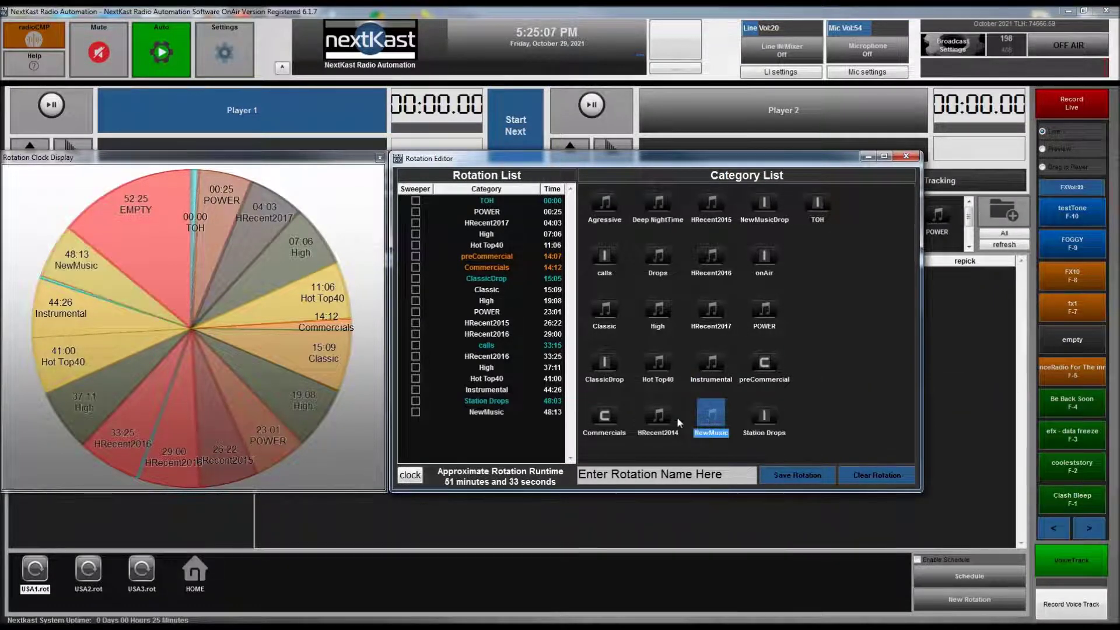
double_click(667, 417)
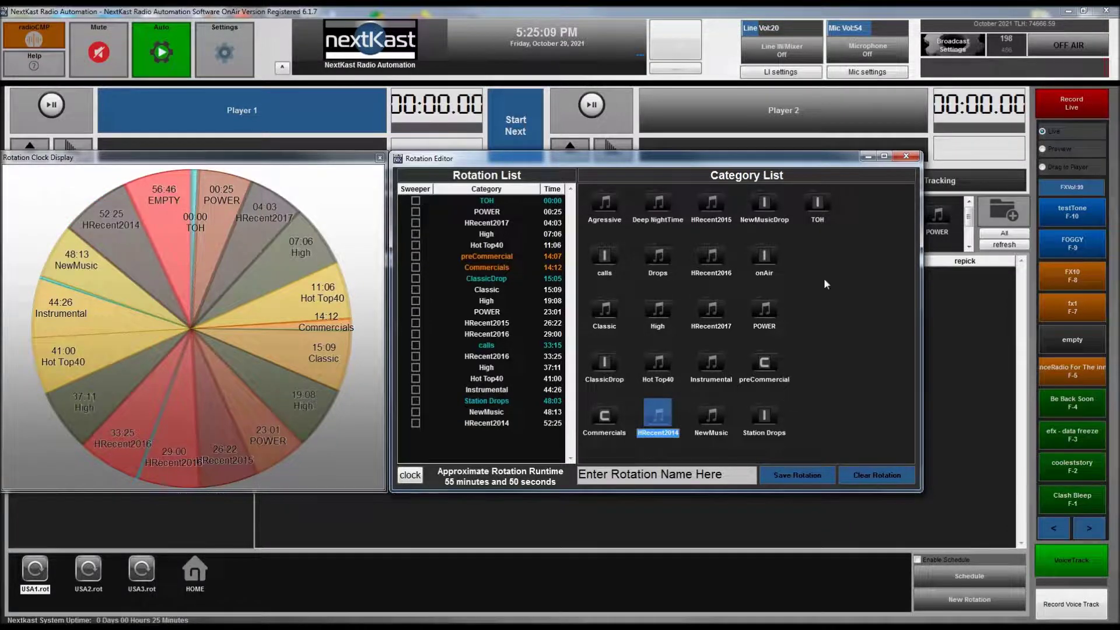
double_click(712, 202)
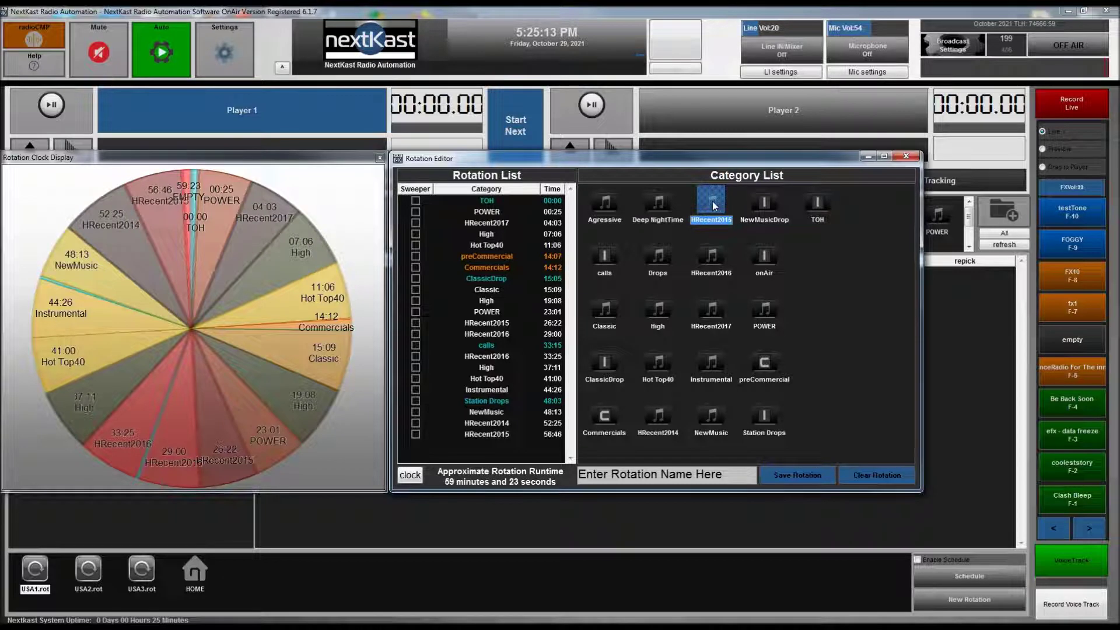
double_click(661, 207)
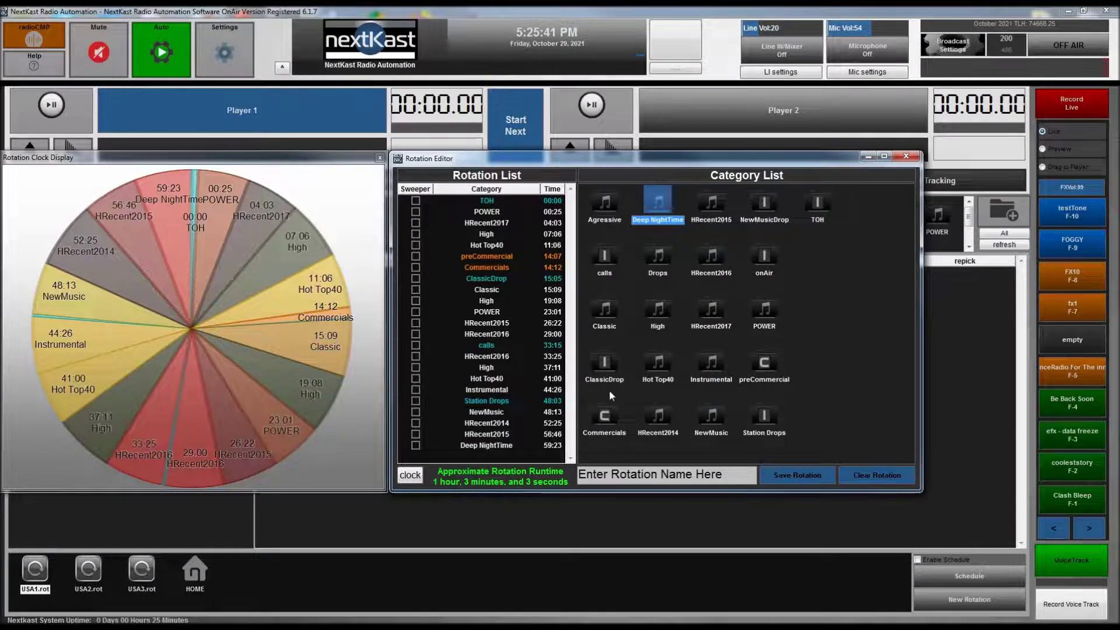
Remove Deep NightTime and the last HRecent2015 from the end of the rotation list.
double_click(488, 446)
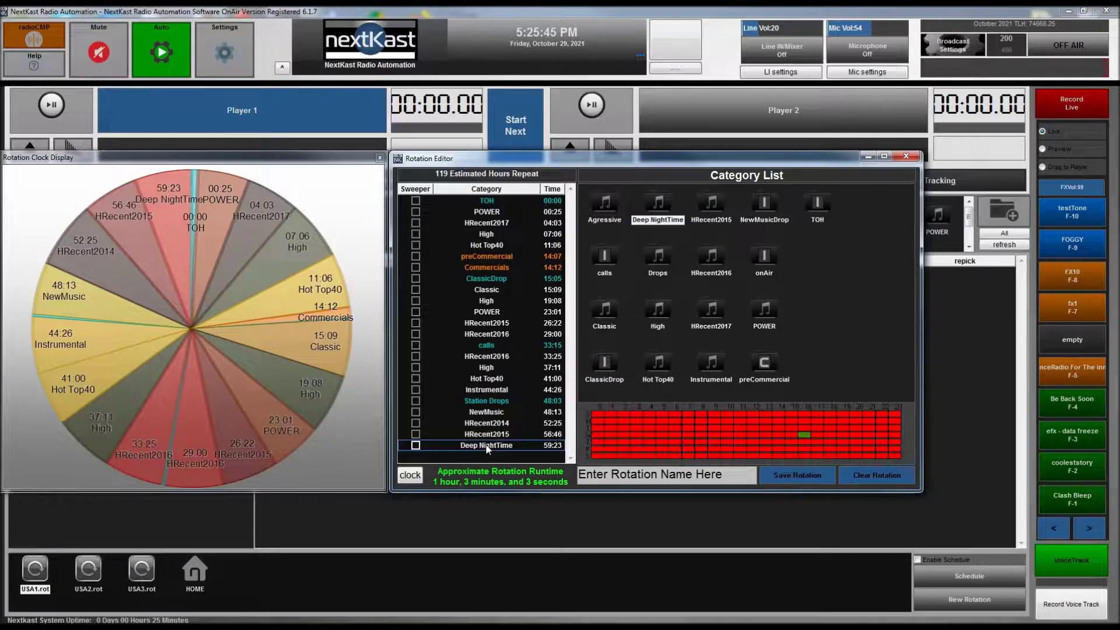
double_click(488, 435)
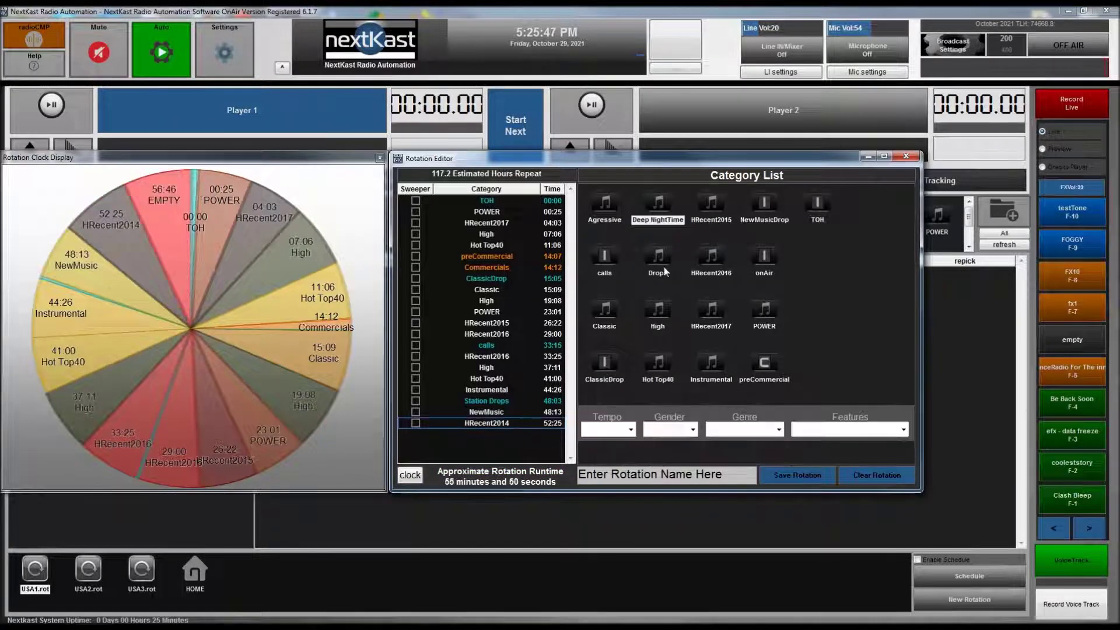
Insert POWER into the rotation list after HRecent2017, HRecent2015 and Station Drops, and check the first POWER entry's estimated repeat.
drag(764, 310, 492, 237)
click(490, 212)
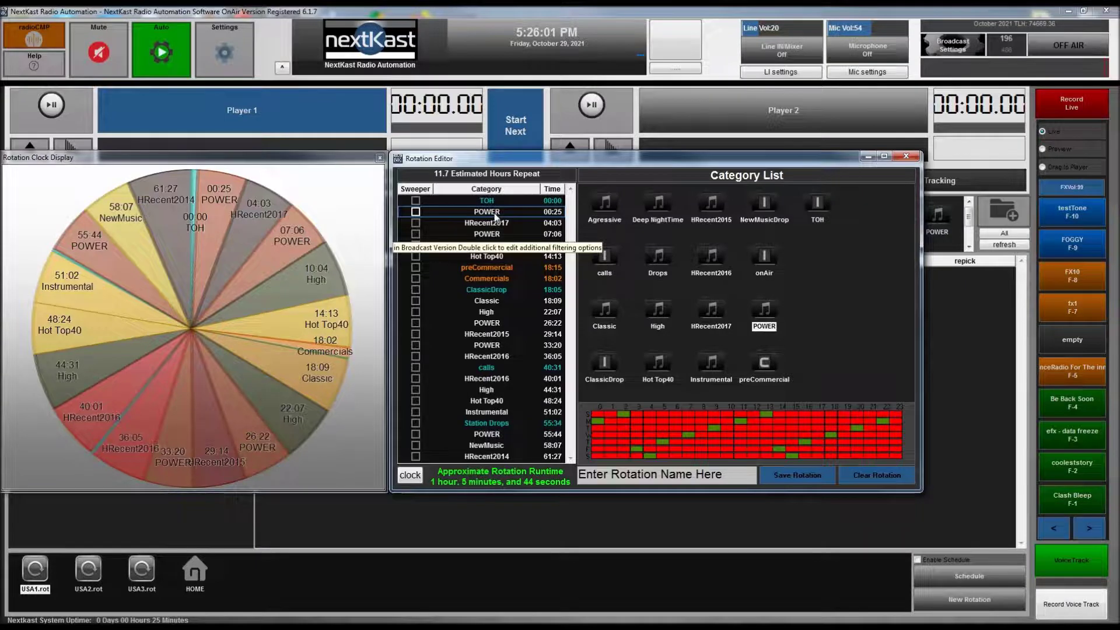
click(495, 216)
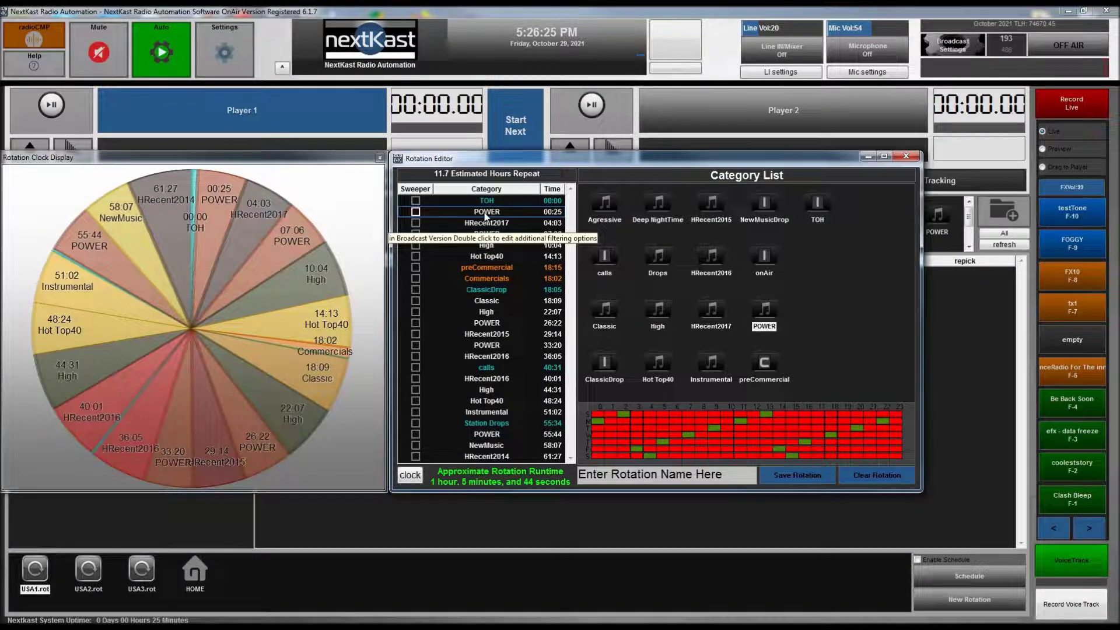
Try an extra POWER entry after the second HRecent2016 to check its estimated repeat, and remove it again.
click(765, 312)
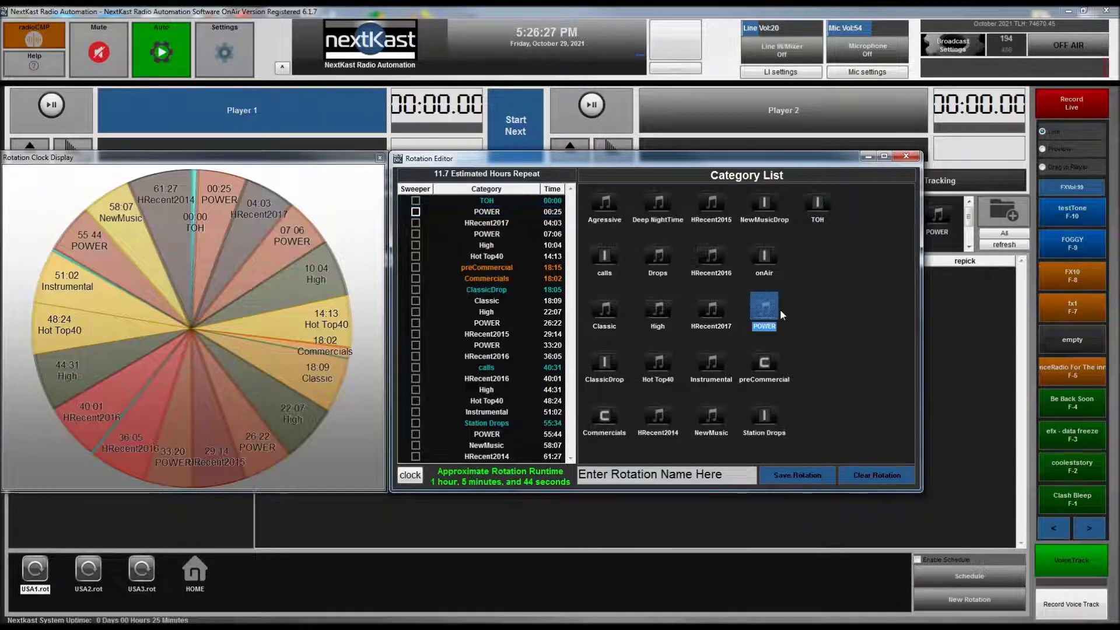
drag(608, 383, 488, 395)
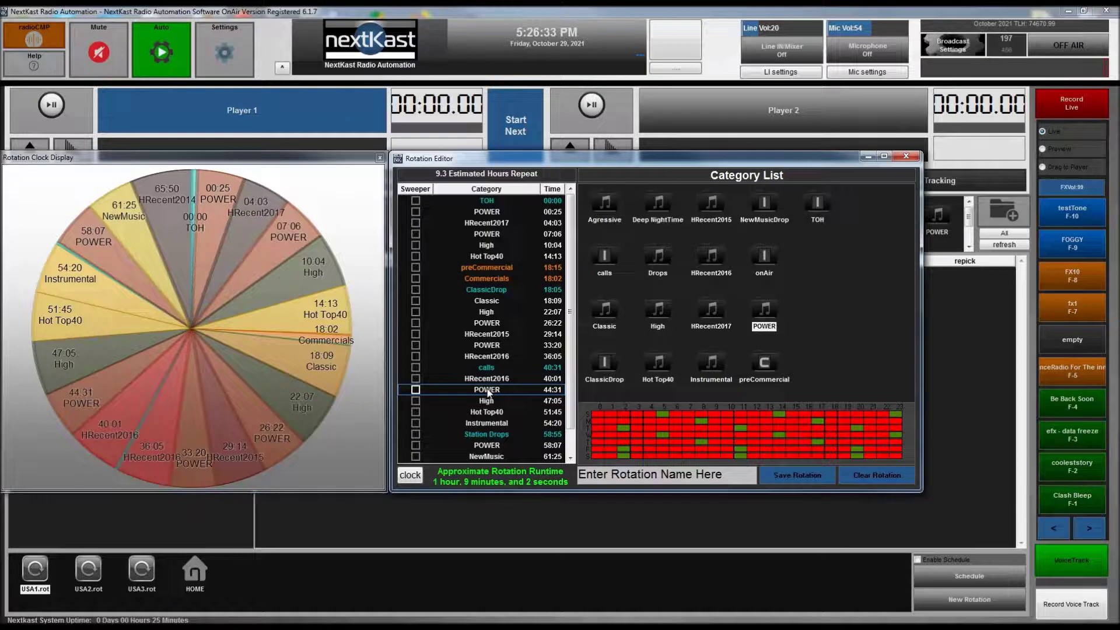
scroll(573, 263, down, 1)
scroll(573, 263, up, 1)
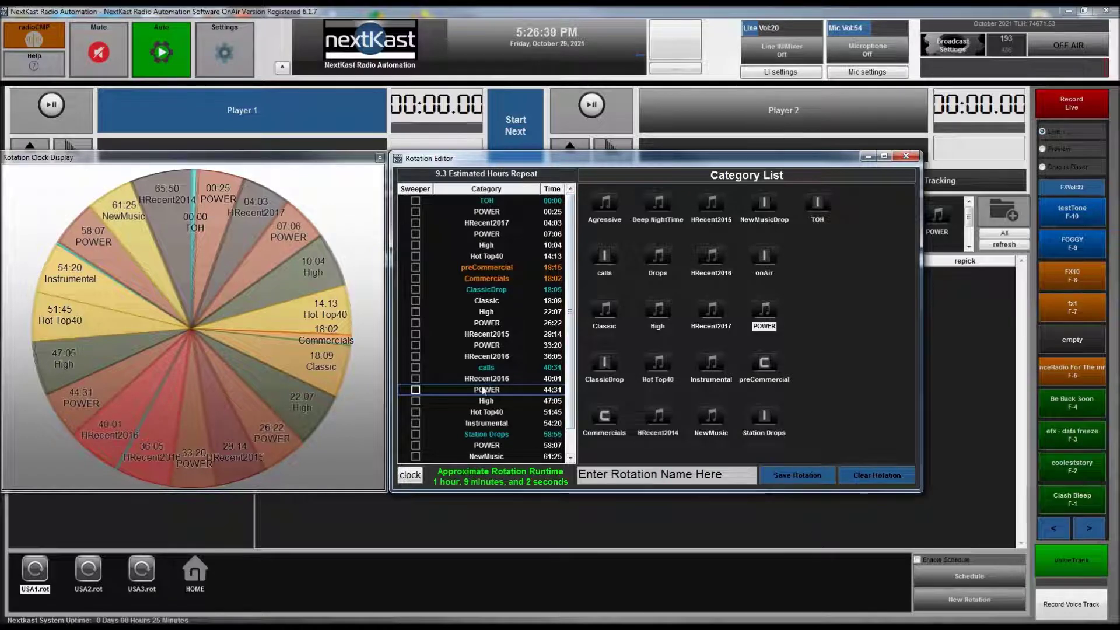
mouse_move(474, 390)
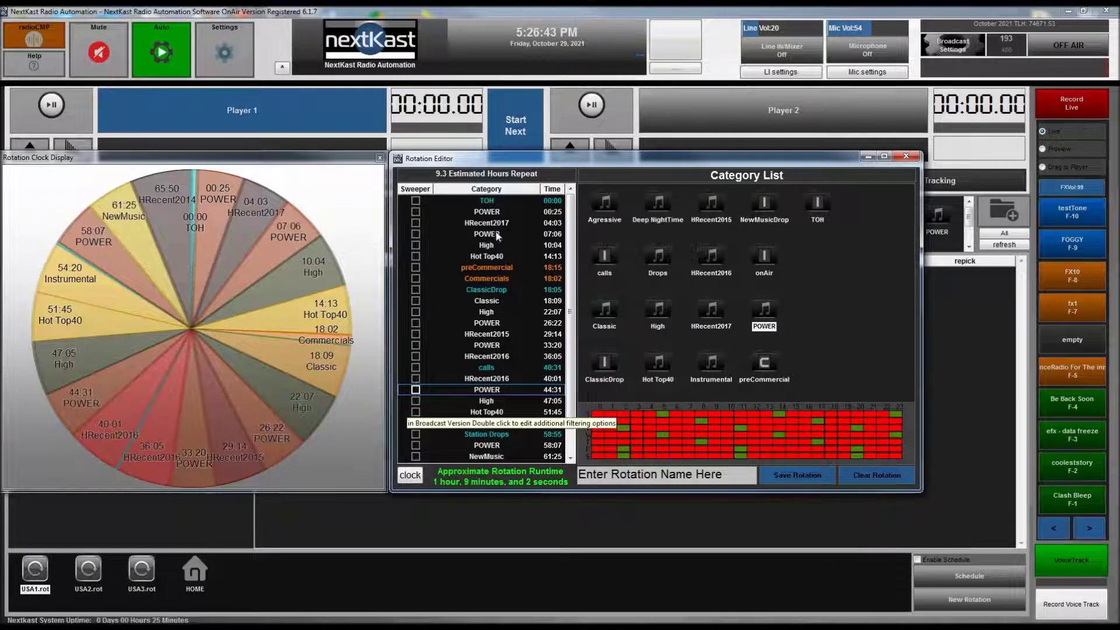
right_click(492, 389)
click(511, 397)
Filter the first POWER entry by tempo Medium, gender Male and genre Club Mix, leaving the features empty.
click(493, 235)
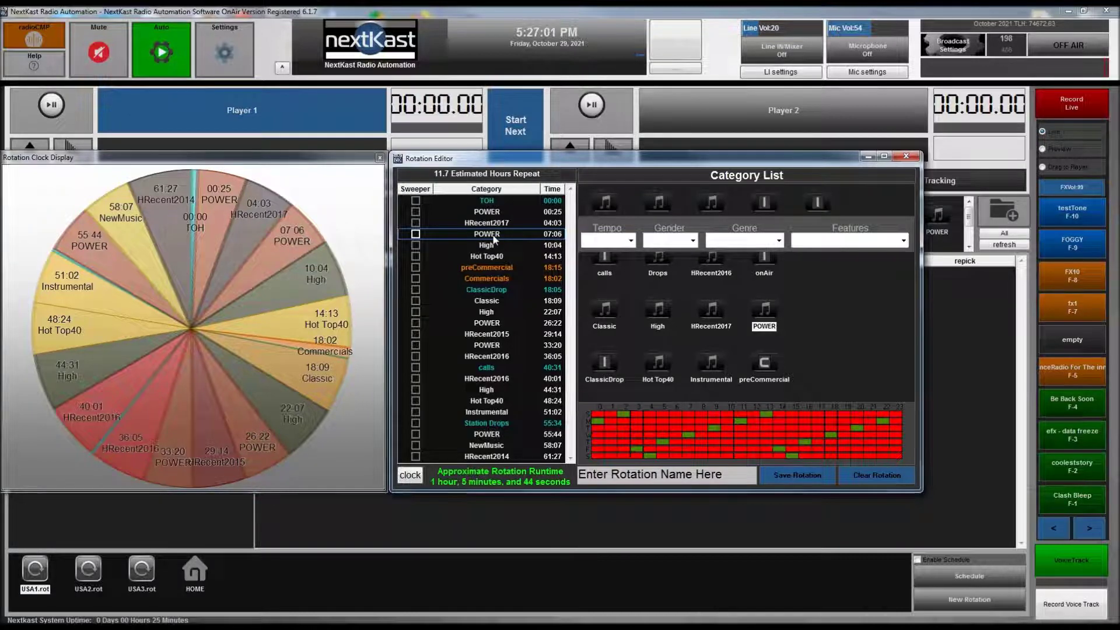
click(503, 214)
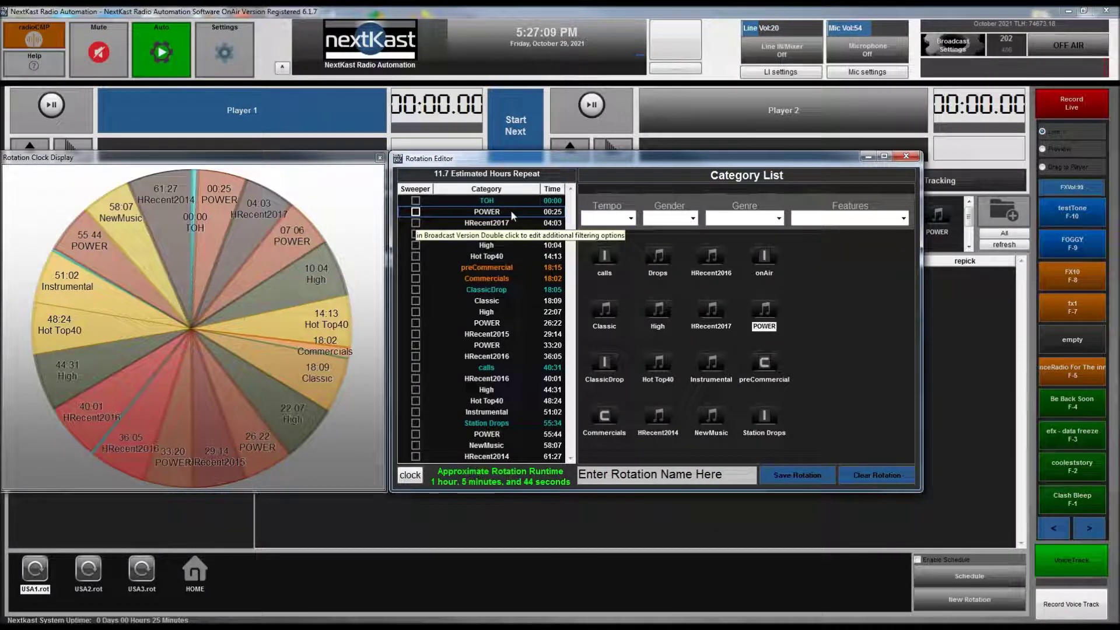
click(631, 218)
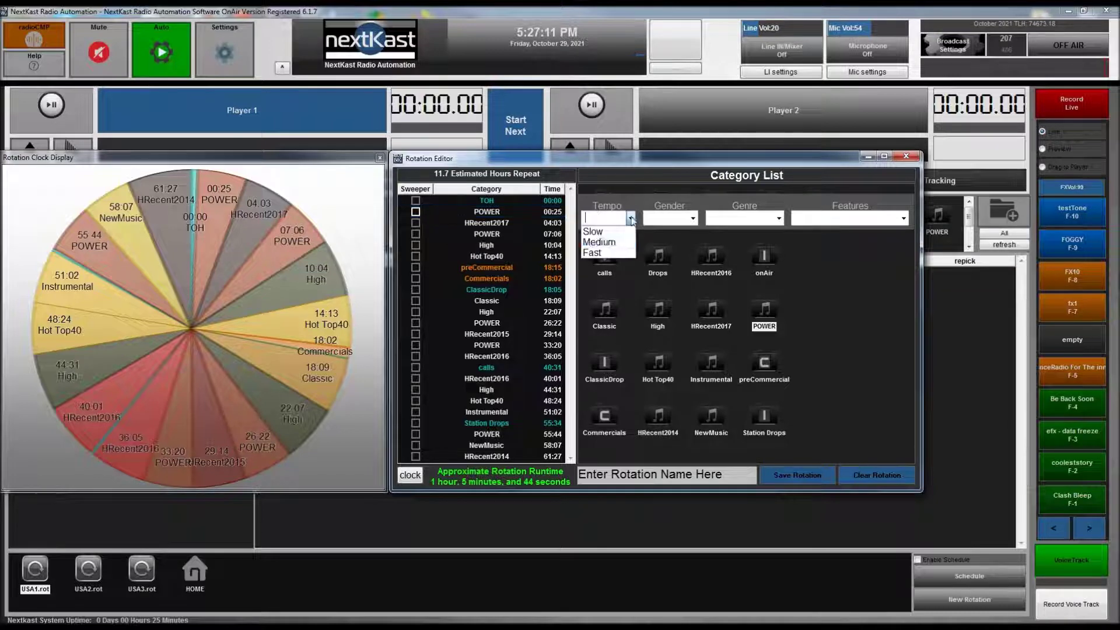
click(611, 243)
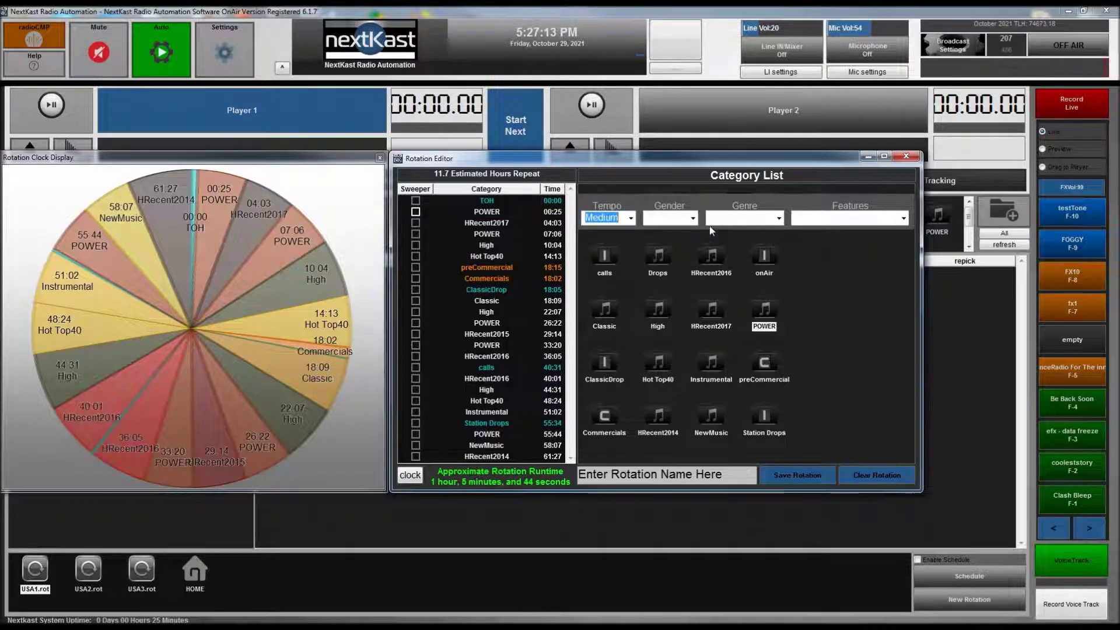
click(693, 218)
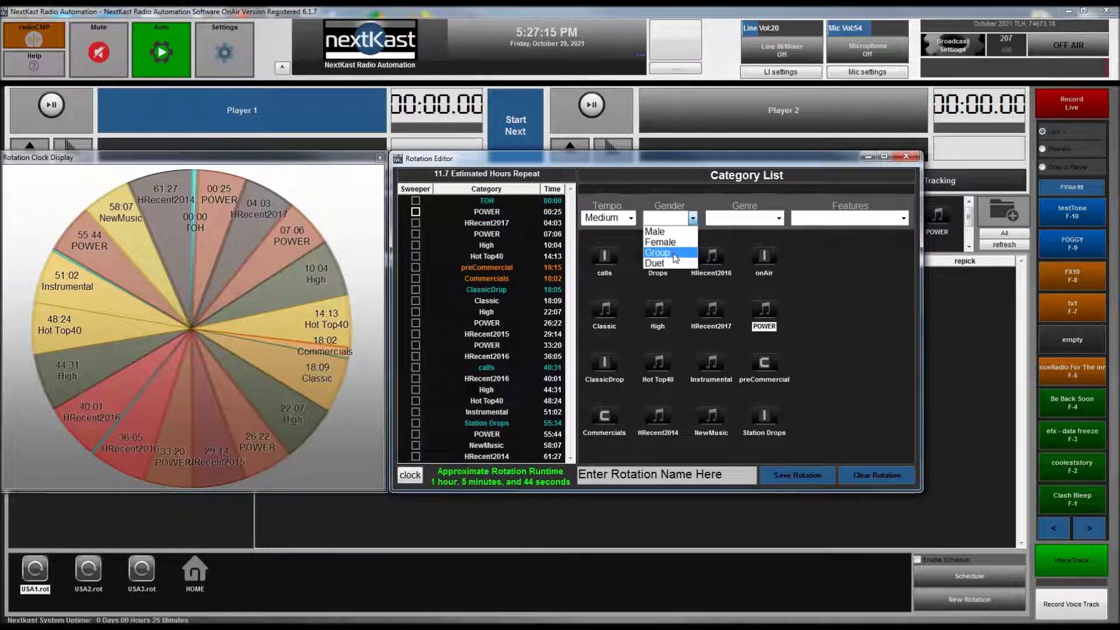
click(665, 232)
click(779, 218)
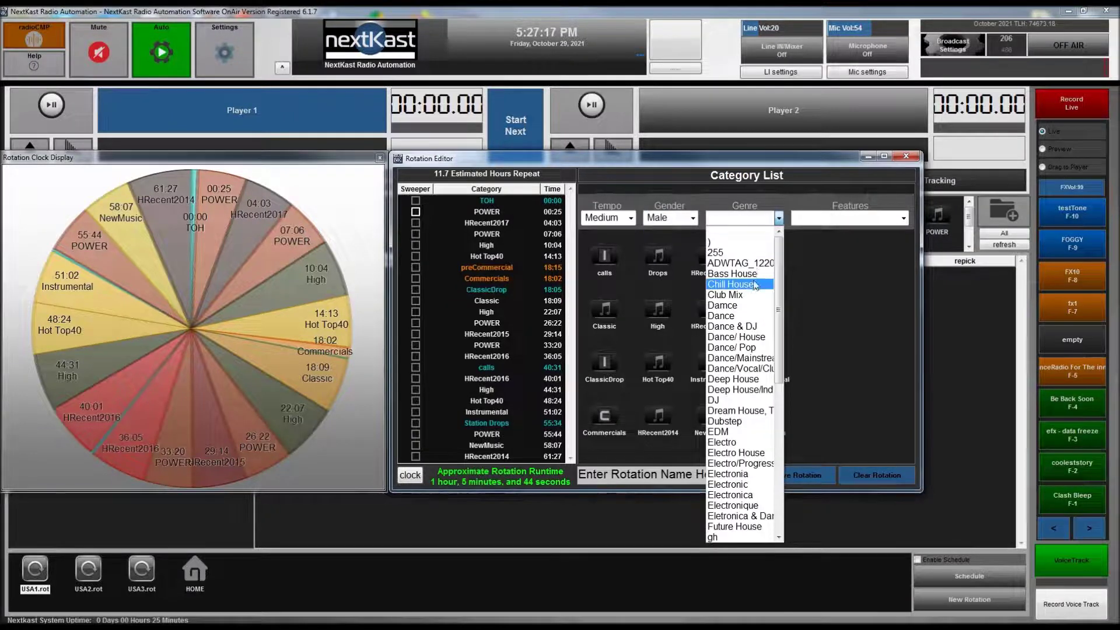
click(748, 296)
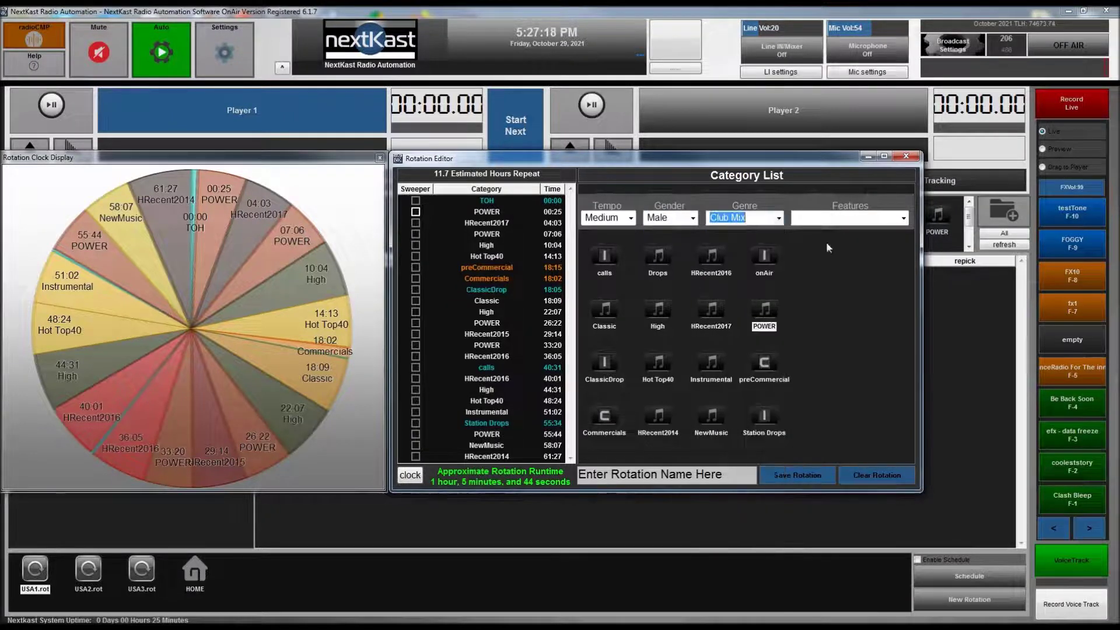
click(904, 222)
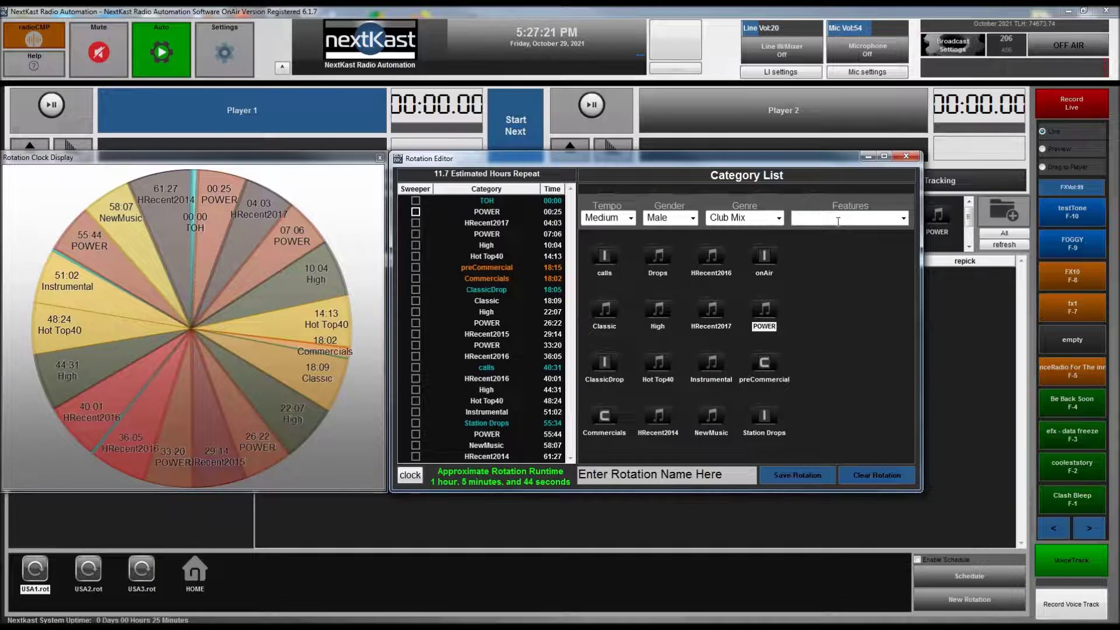
click(490, 215)
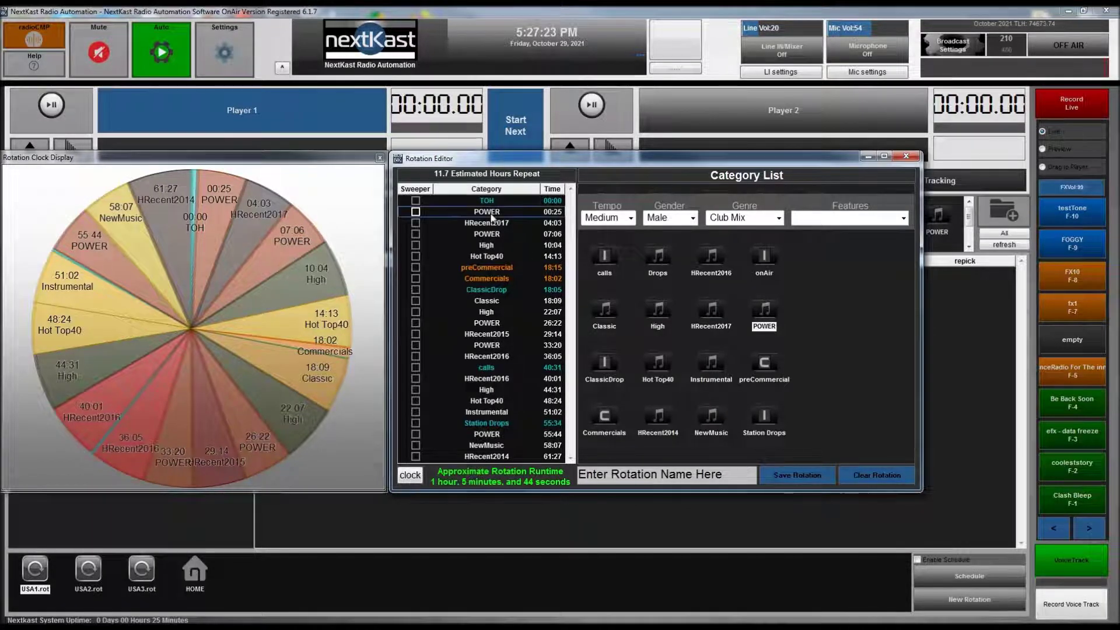
mouse_move(700, 217)
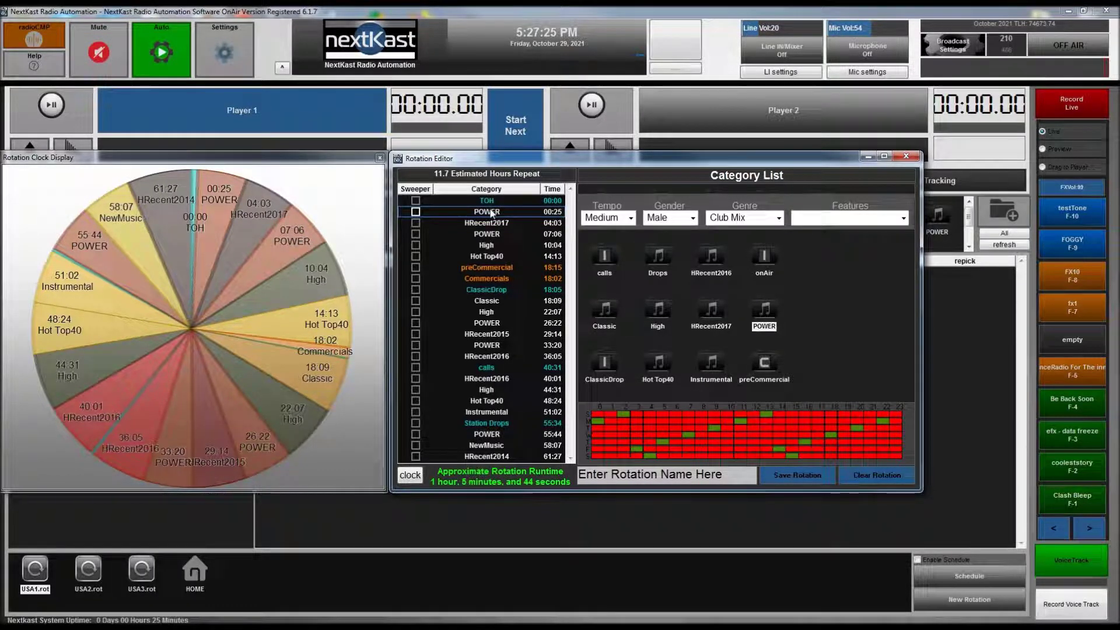
Clear the tempo, gender and genre filters of the first POWER entry.
click(630, 221)
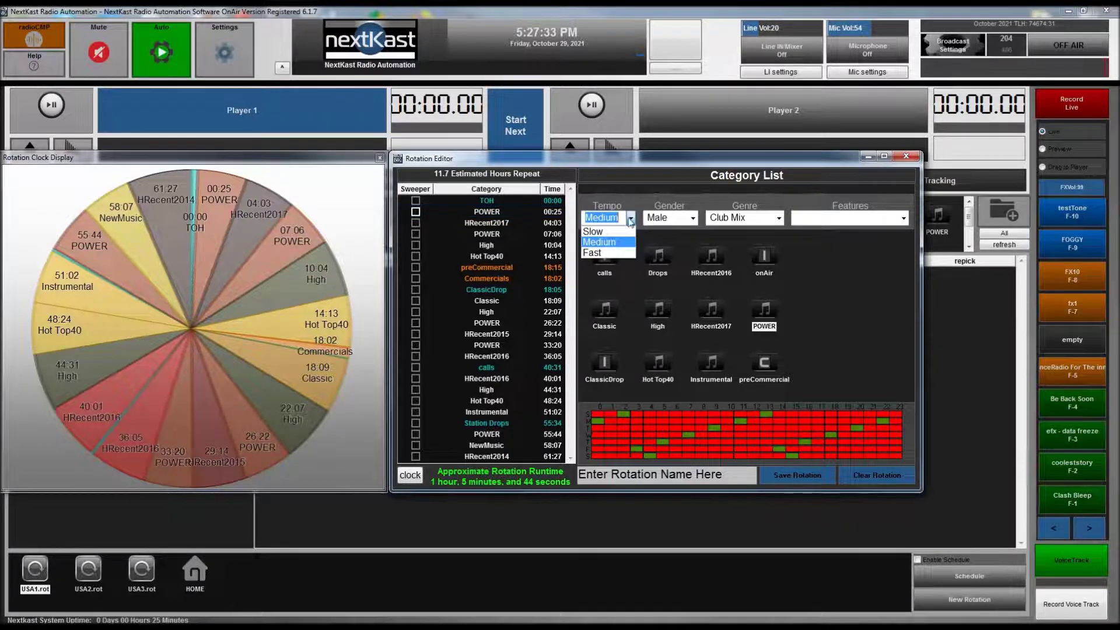
click(619, 221)
key(BackSpace)
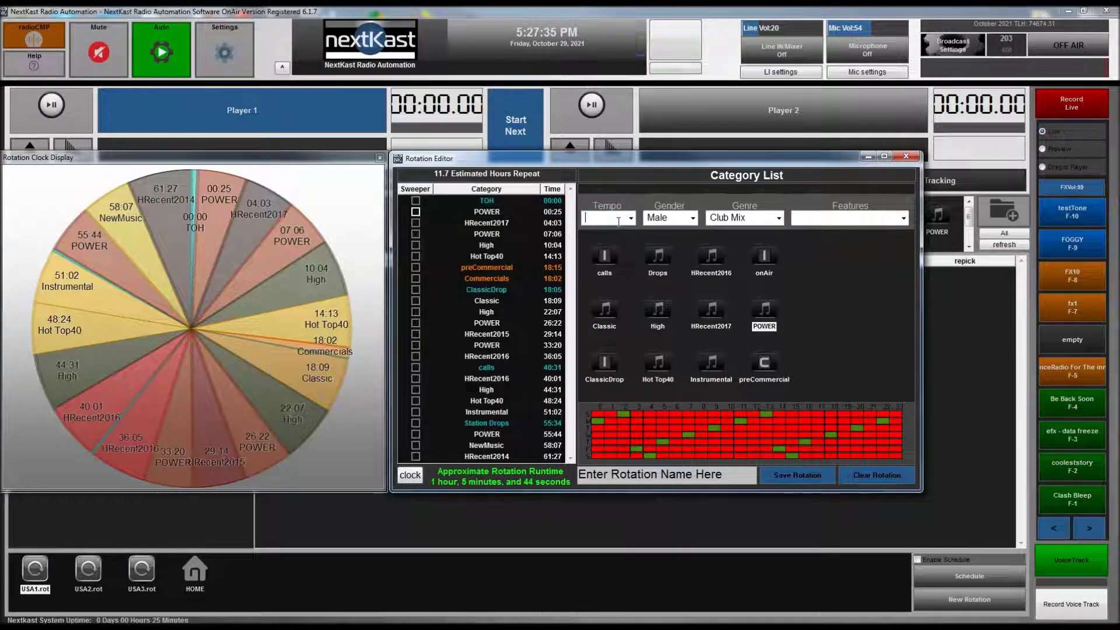
click(674, 220)
key(BackSpace)
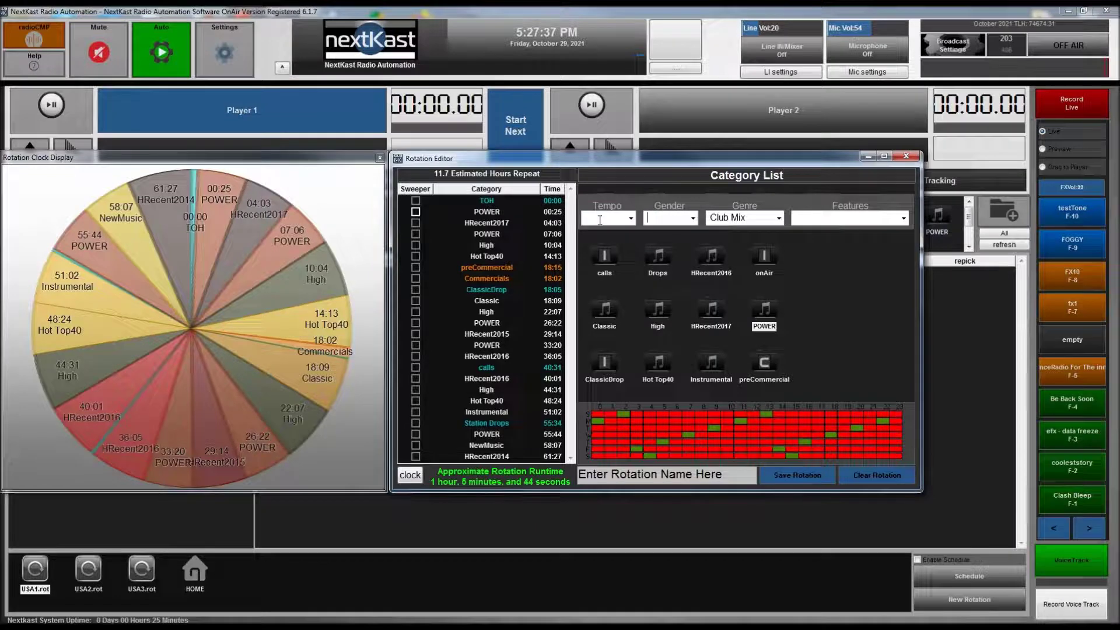
click(722, 219)
key(BackSpace)
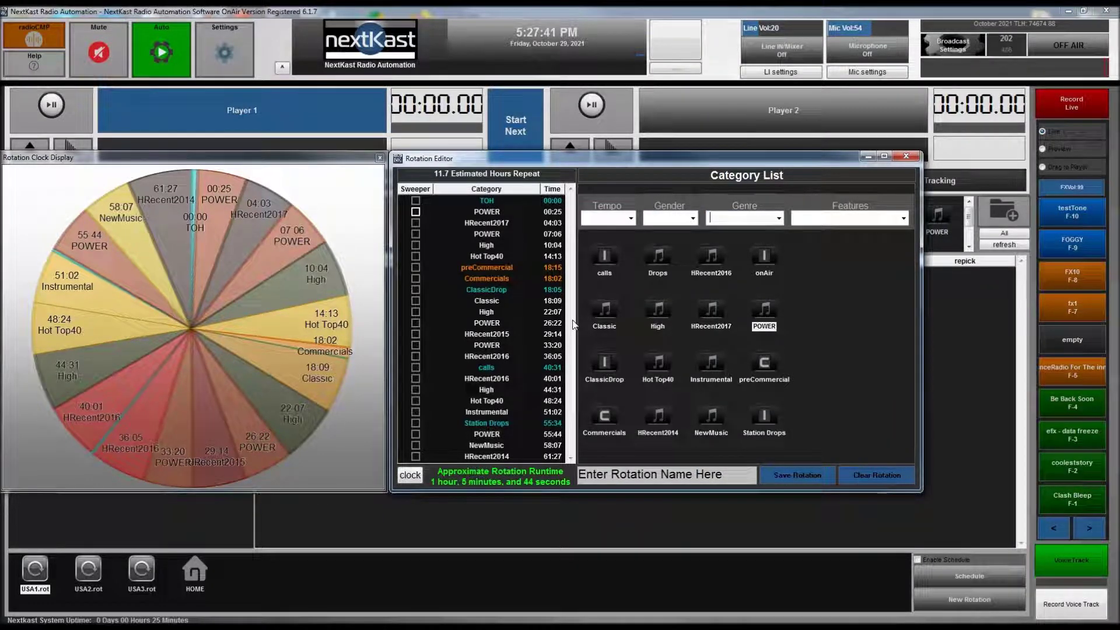
Name the rotation newRotation and save it.
click(621, 479)
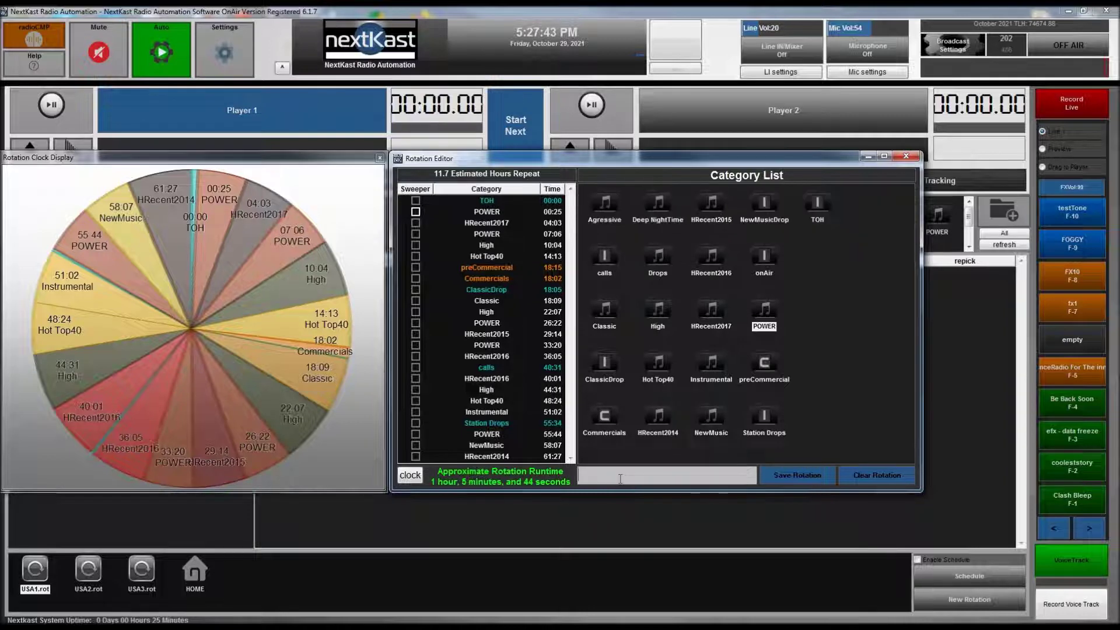
text(new)
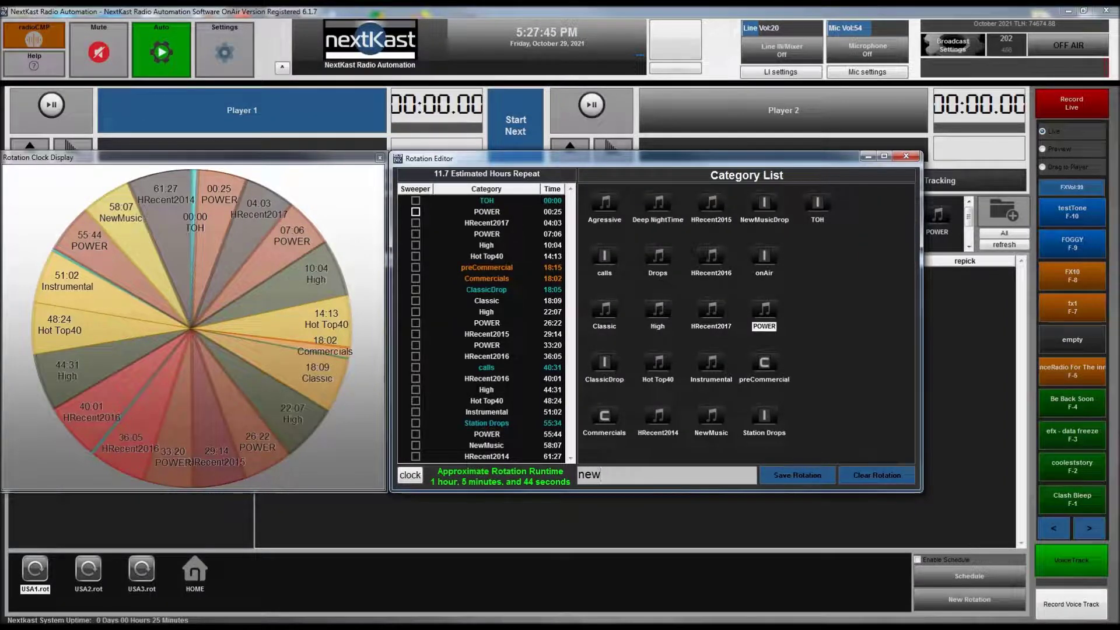
text(Rotation)
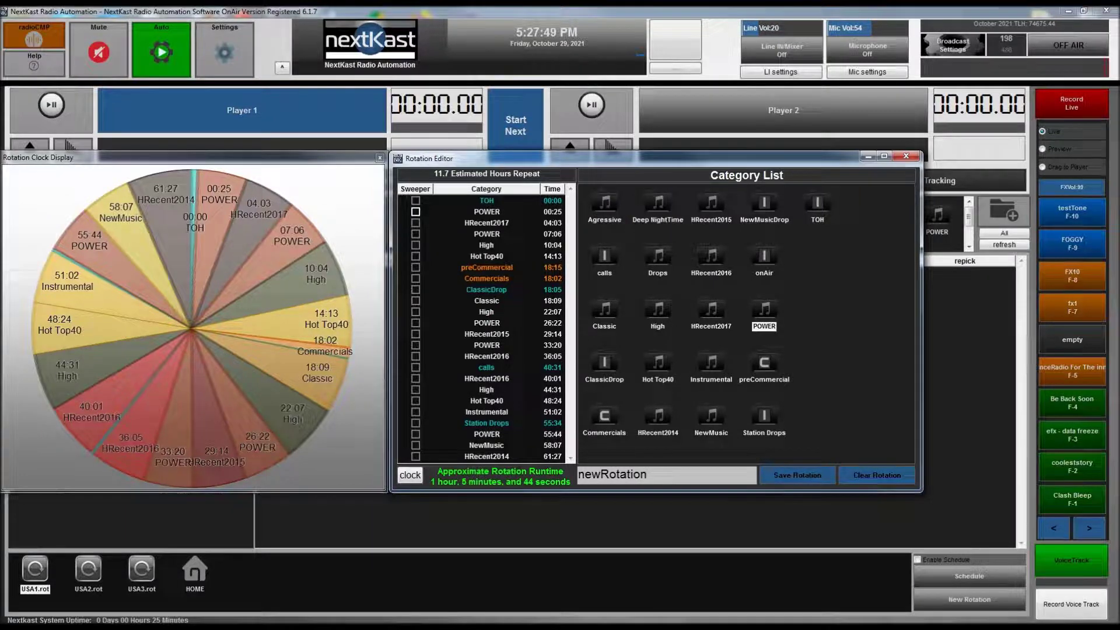
click(797, 476)
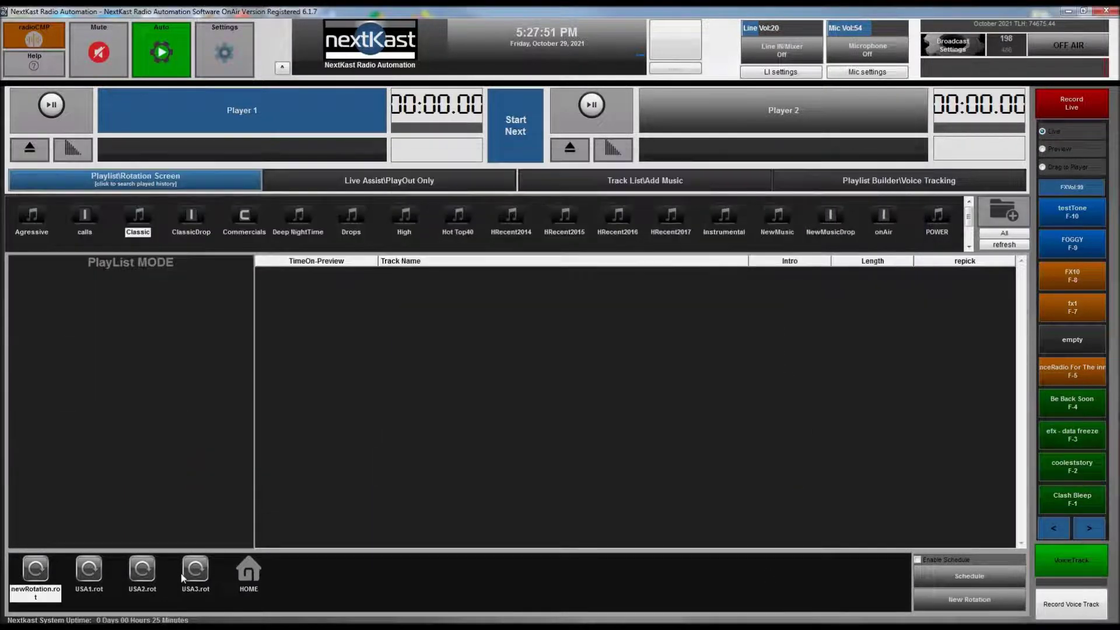
Reopen newRotation for editing, check the Classic entry's estimated repeat and the rotation clock, and close the editor.
right_click(31, 573)
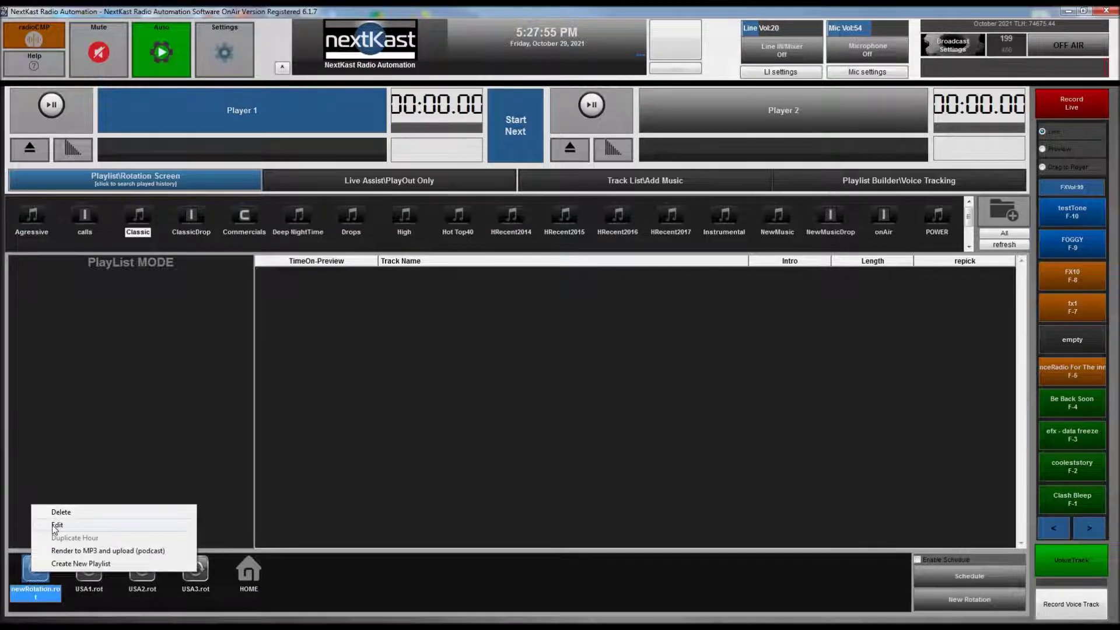
click(51, 524)
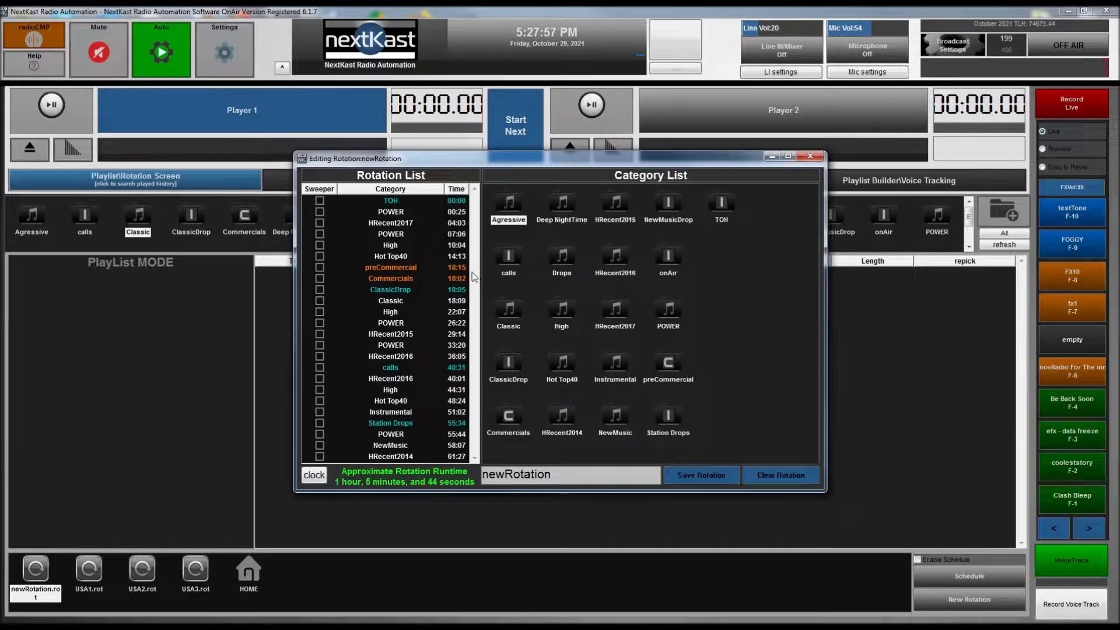
click(392, 301)
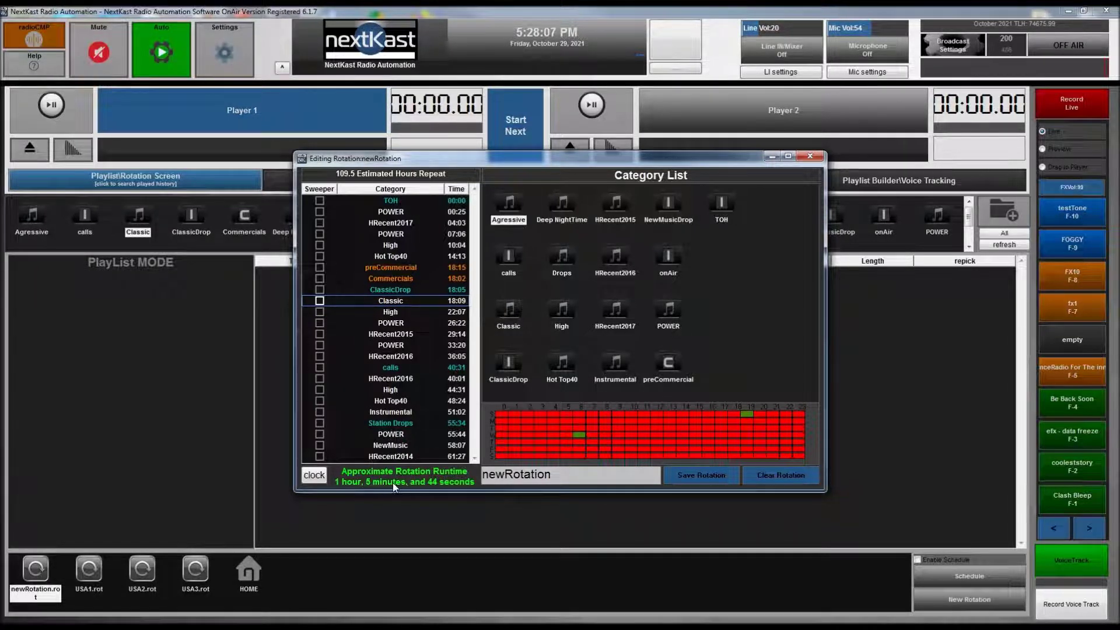
click(302, 477)
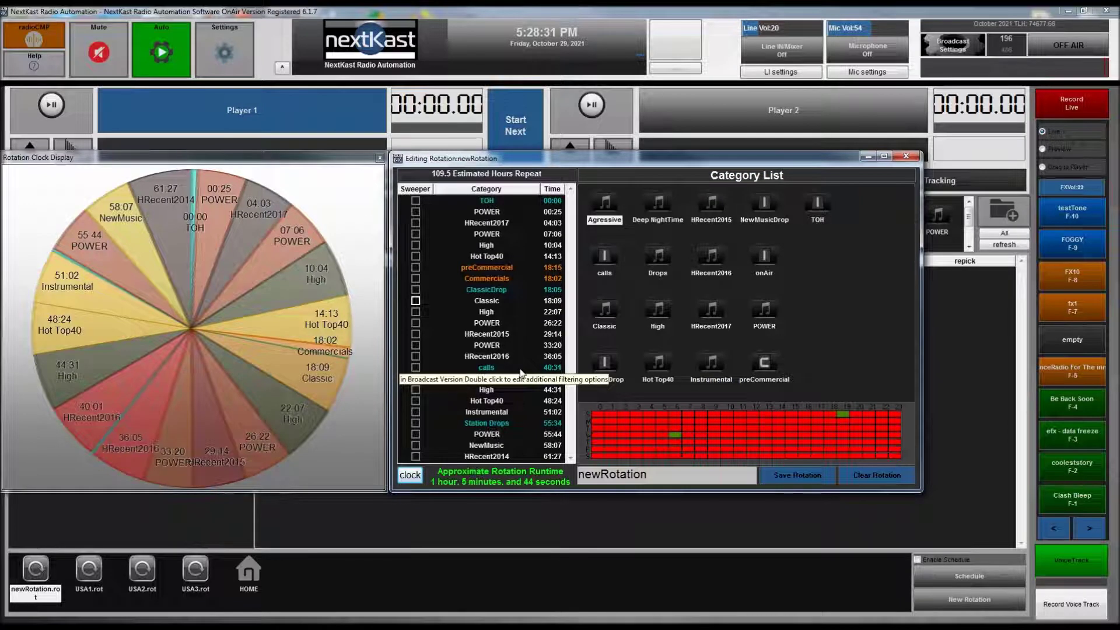
click(906, 155)
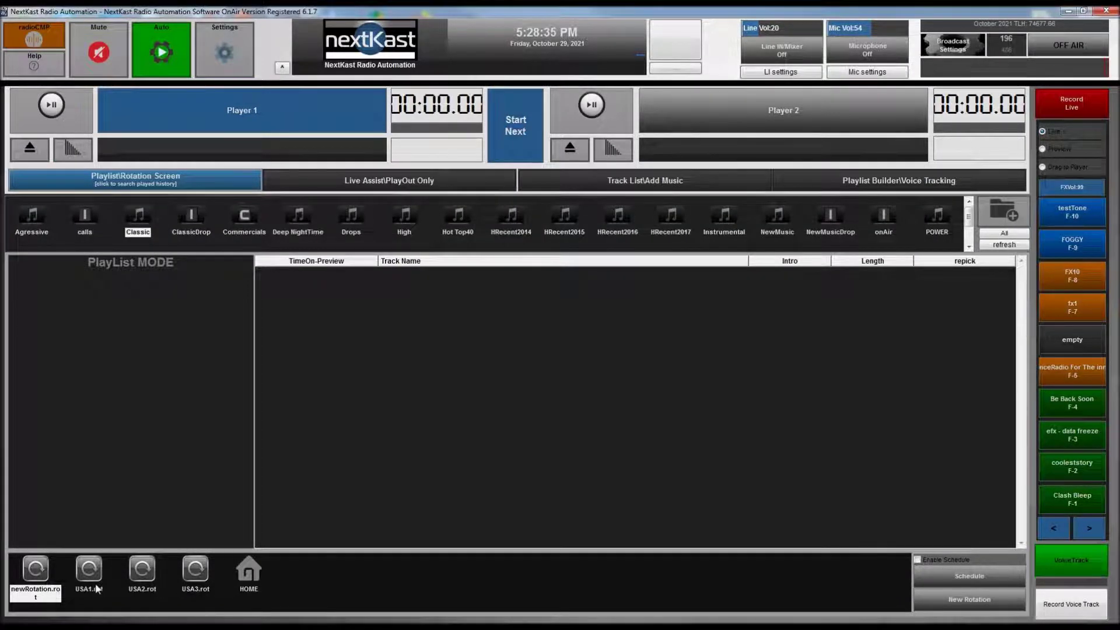
Look over the weekly rotation schedule and the full category list of the USA1 rotation, closing each one after review.
click(952, 576)
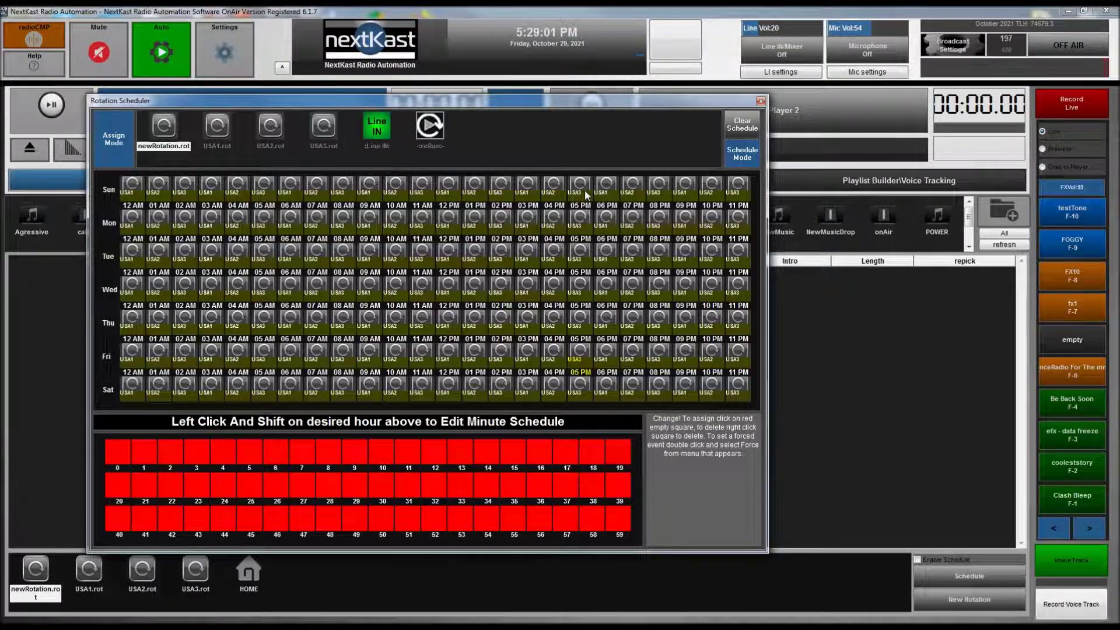
click(762, 101)
right_click(107, 572)
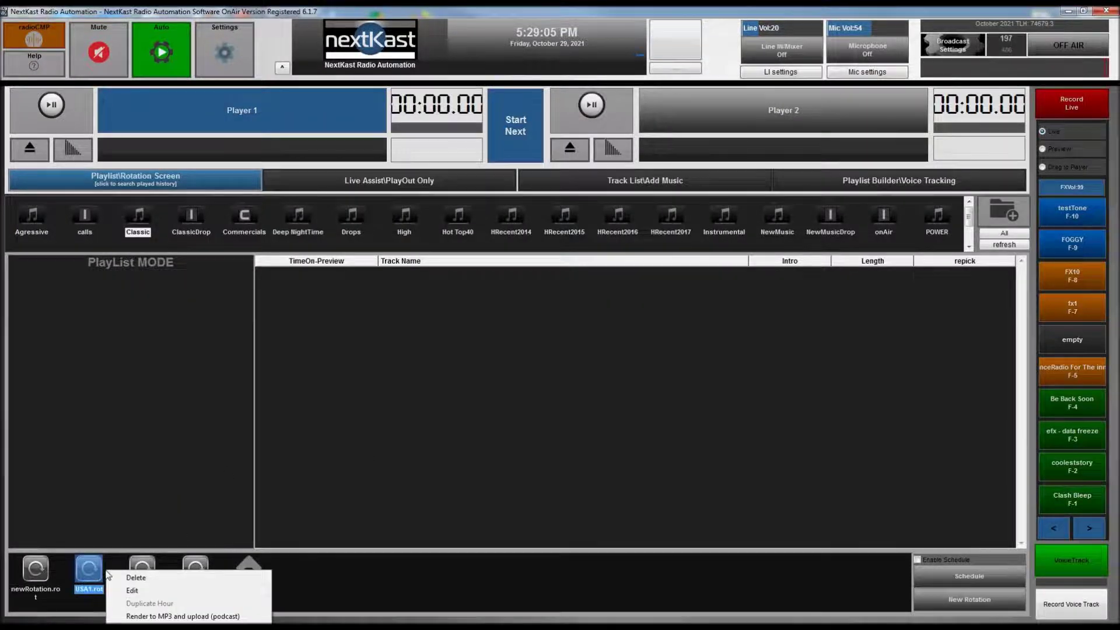
click(132, 590)
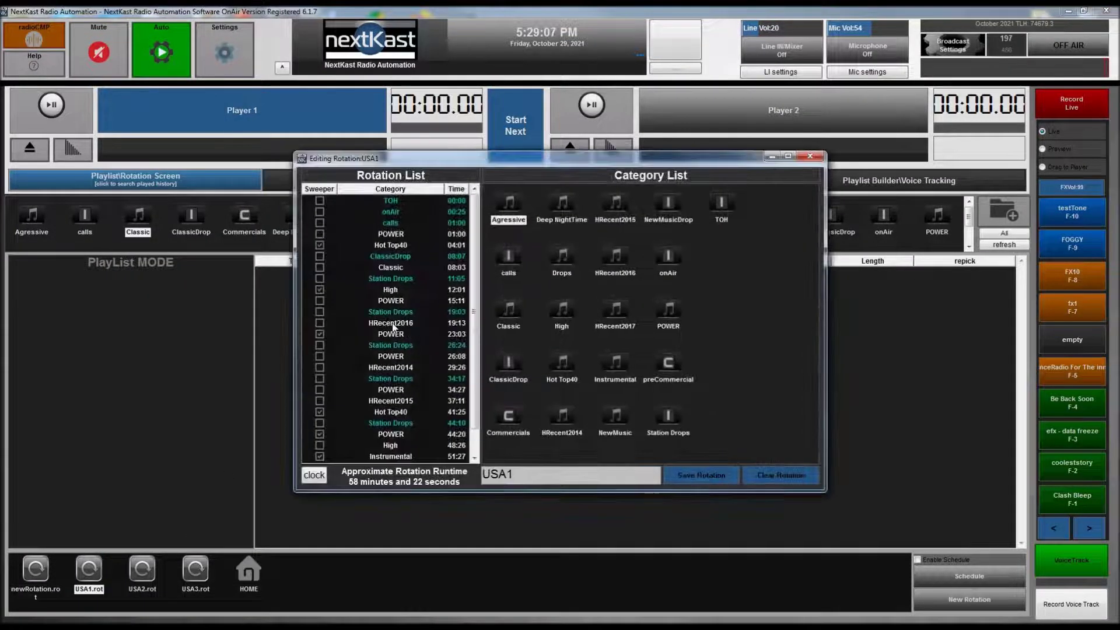
scroll(455, 426, down, 1)
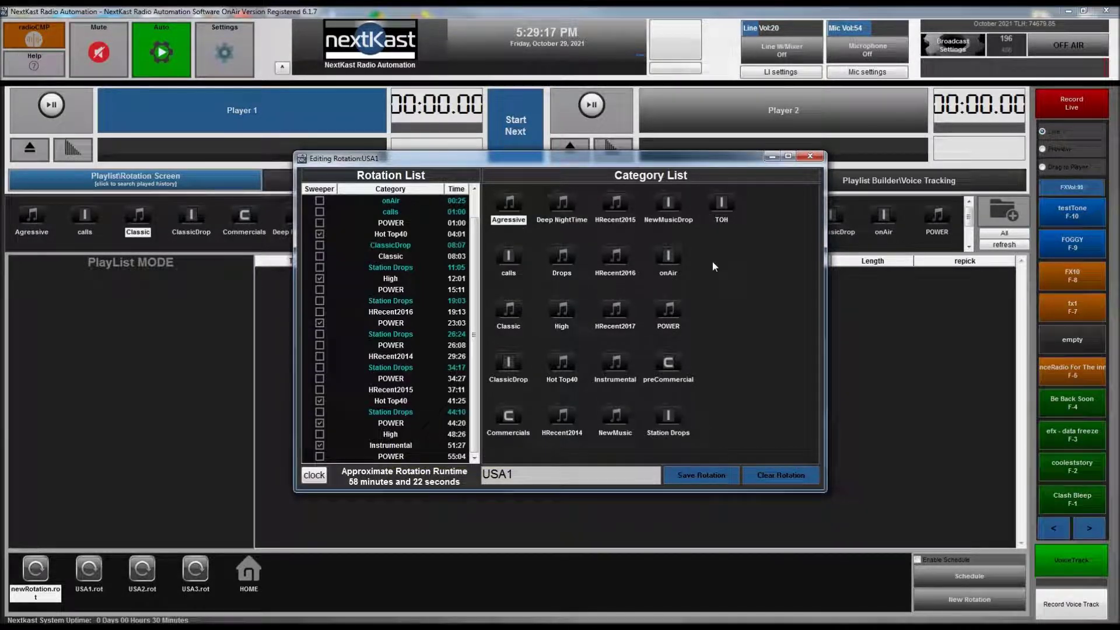
click(810, 156)
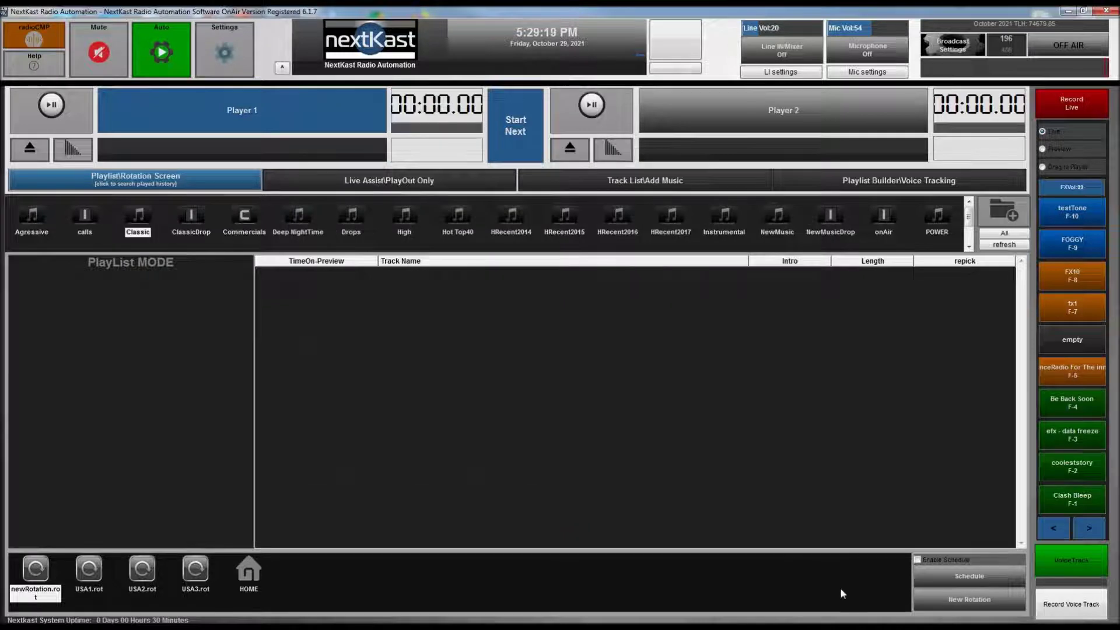
Clear the Sunday 12 AM, 01 AM and 02 AM slots in the rotation schedule.
click(969, 576)
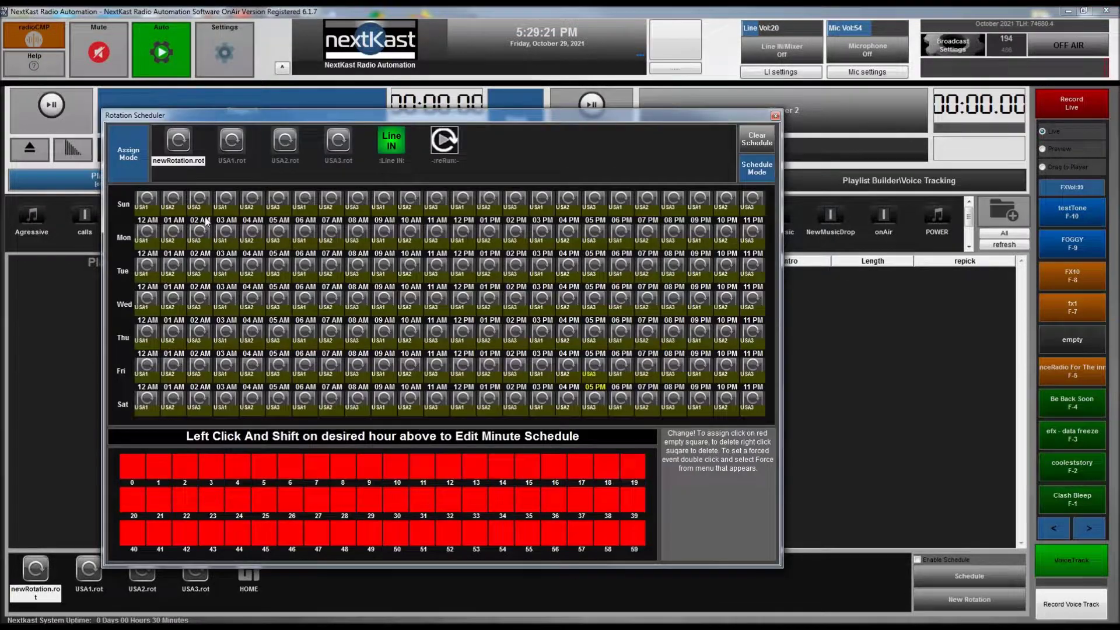
right_click(148, 203)
right_click(172, 203)
right_click(201, 204)
Assign USA1 to Sunday 12 AM, USA2 to 01 AM and USA3 to 02 AM, and close the scheduler.
click(233, 147)
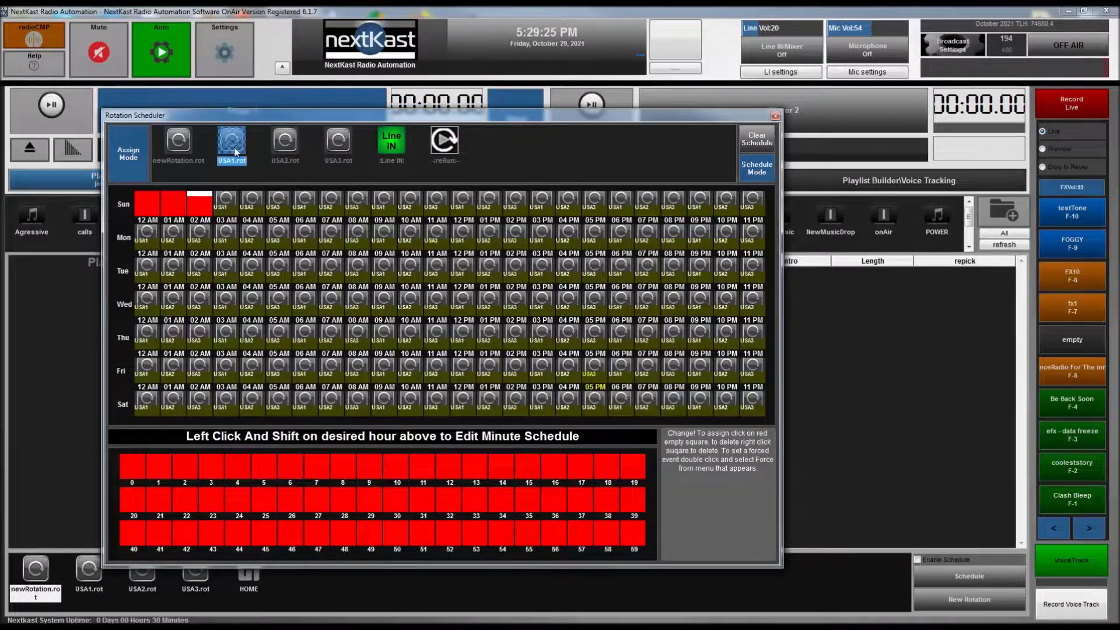
click(147, 203)
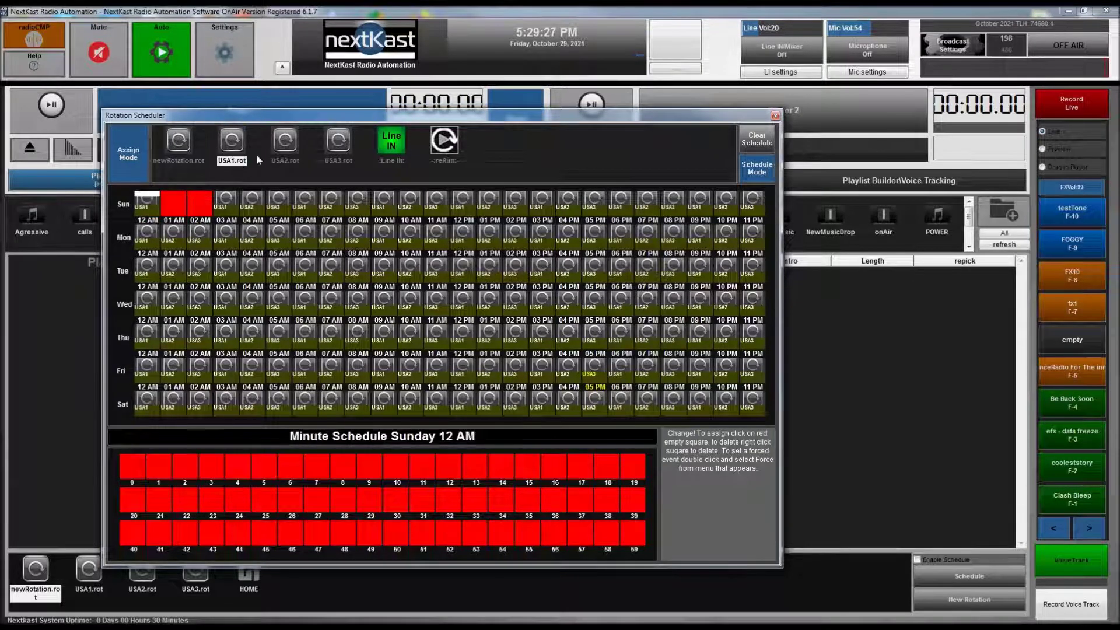
click(285, 143)
click(178, 202)
click(338, 141)
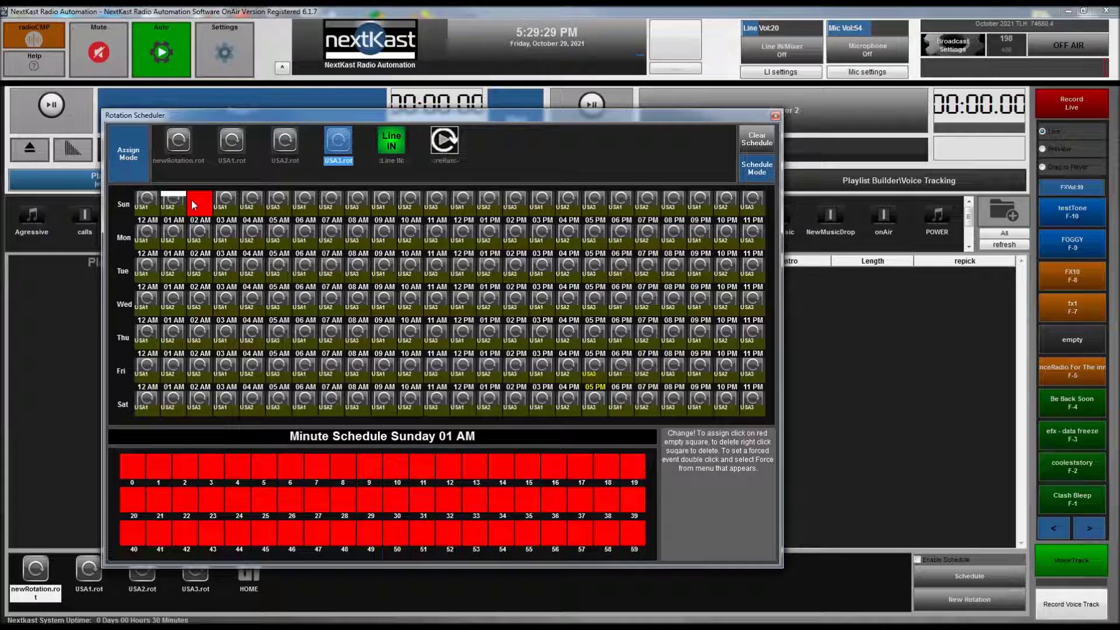
click(201, 203)
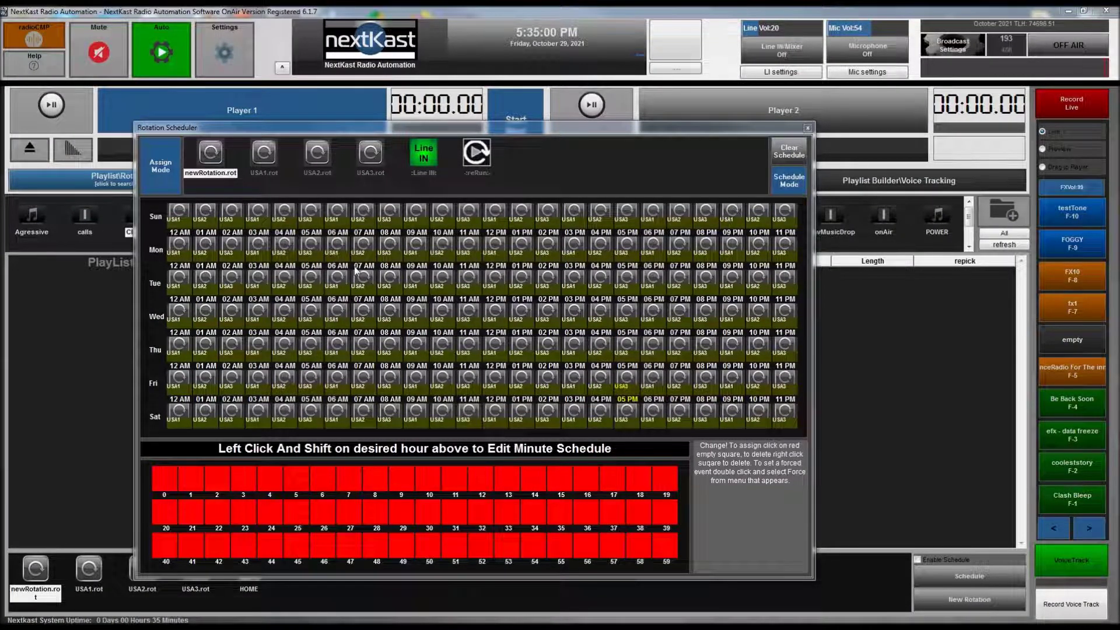
click(809, 128)
In the playlist builder, try a generation start date of 30 Oct 2021, leave without generating, and review the rotation schedule.
click(866, 184)
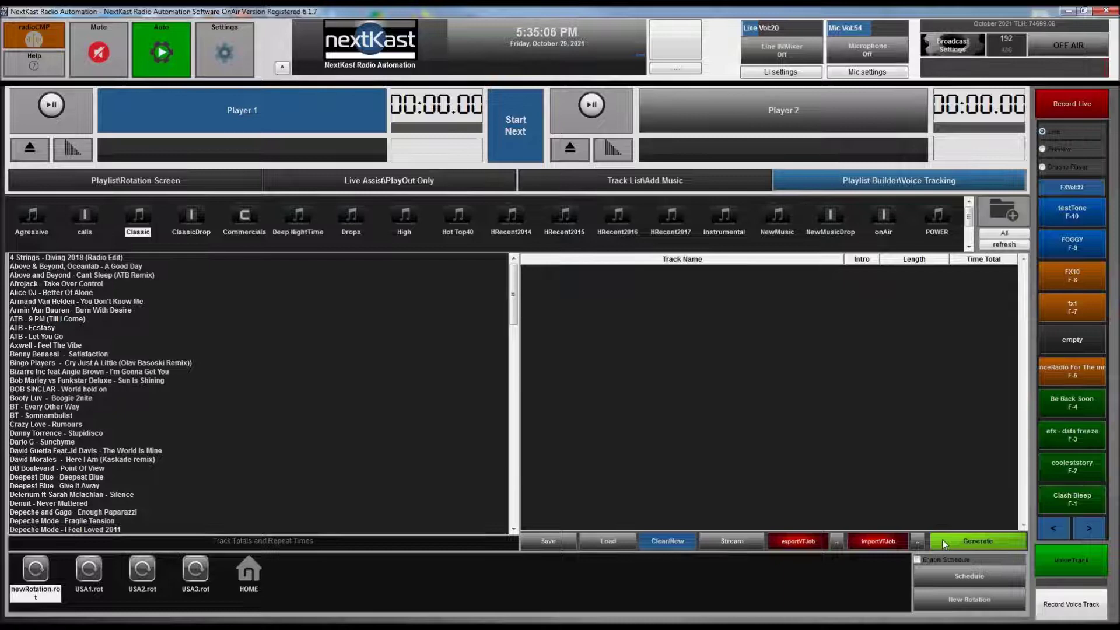
click(964, 542)
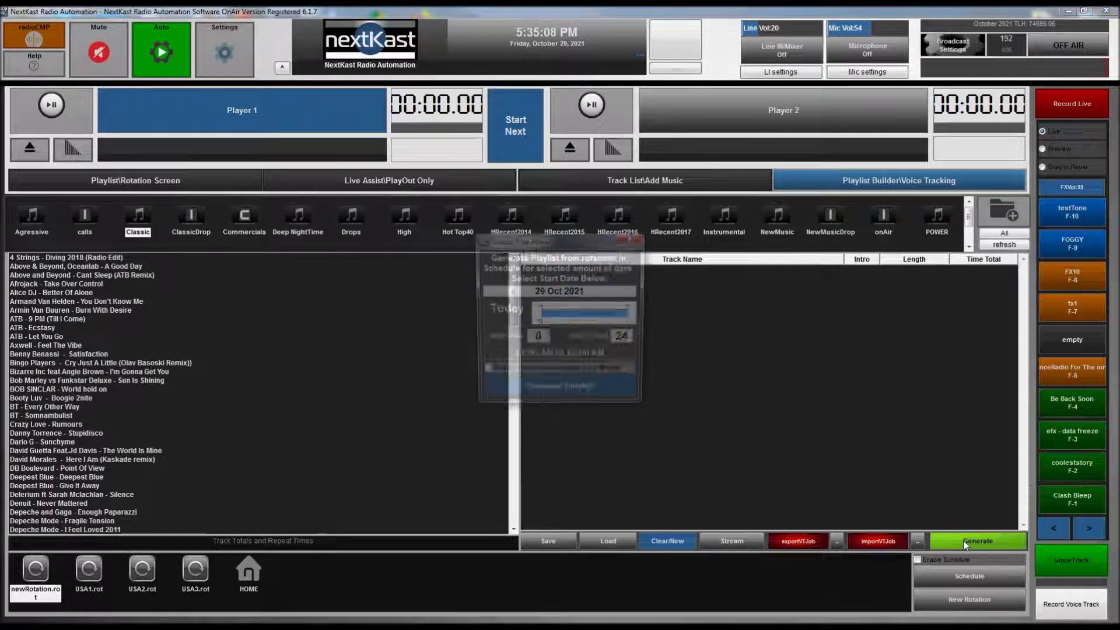
click(539, 315)
mouse_move(541, 318)
mouse_down()
mouse_move(555, 321)
mouse_move(539, 318)
mouse_up()
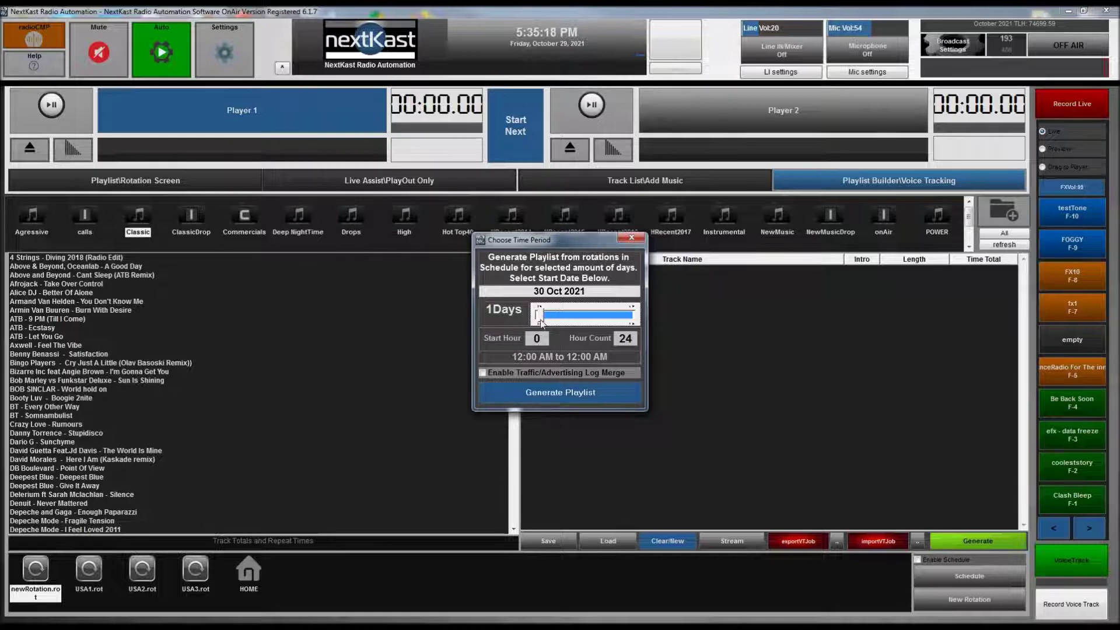
click(632, 238)
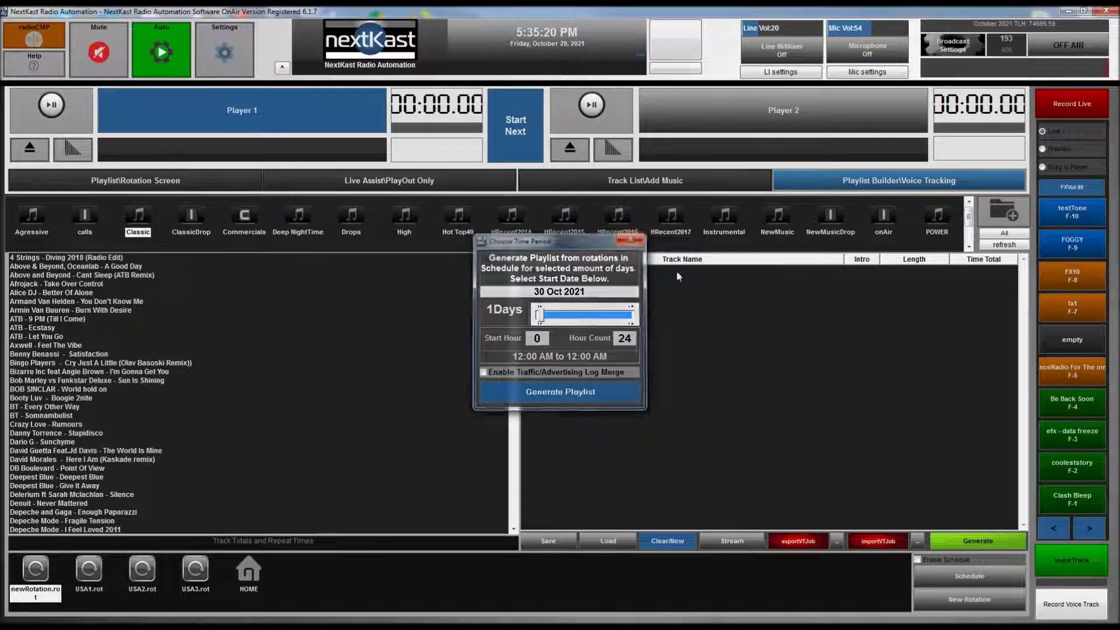
click(947, 576)
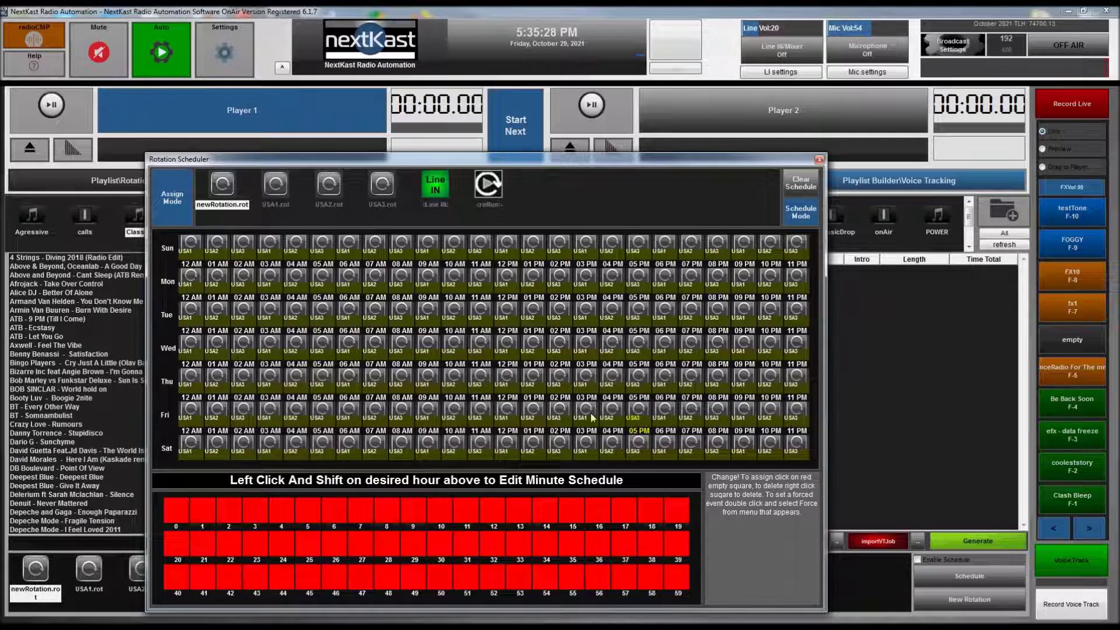
click(820, 160)
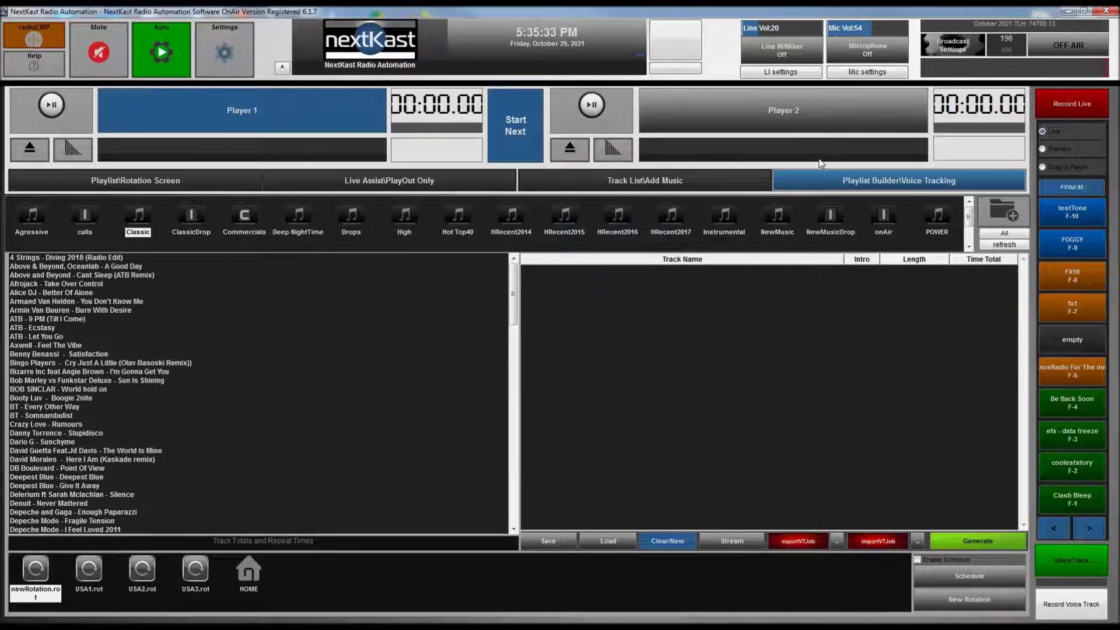
Generate a playlist from the scheduled rotations for 30 Oct 2021, with start hour 0 and an hour count of 24.
click(973, 542)
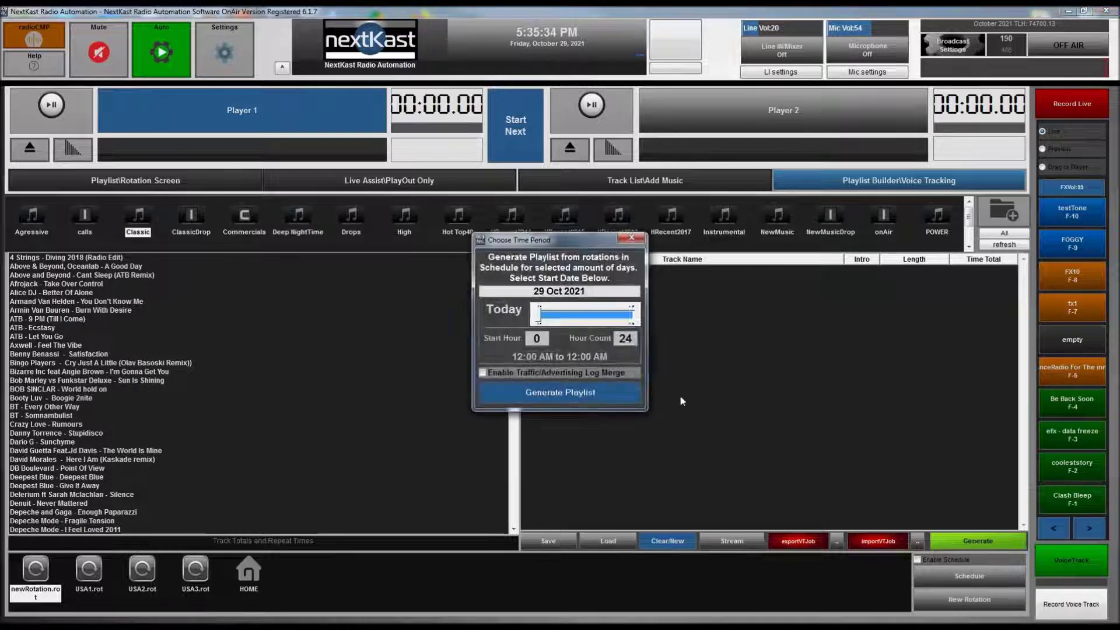
click(537, 318)
click(562, 392)
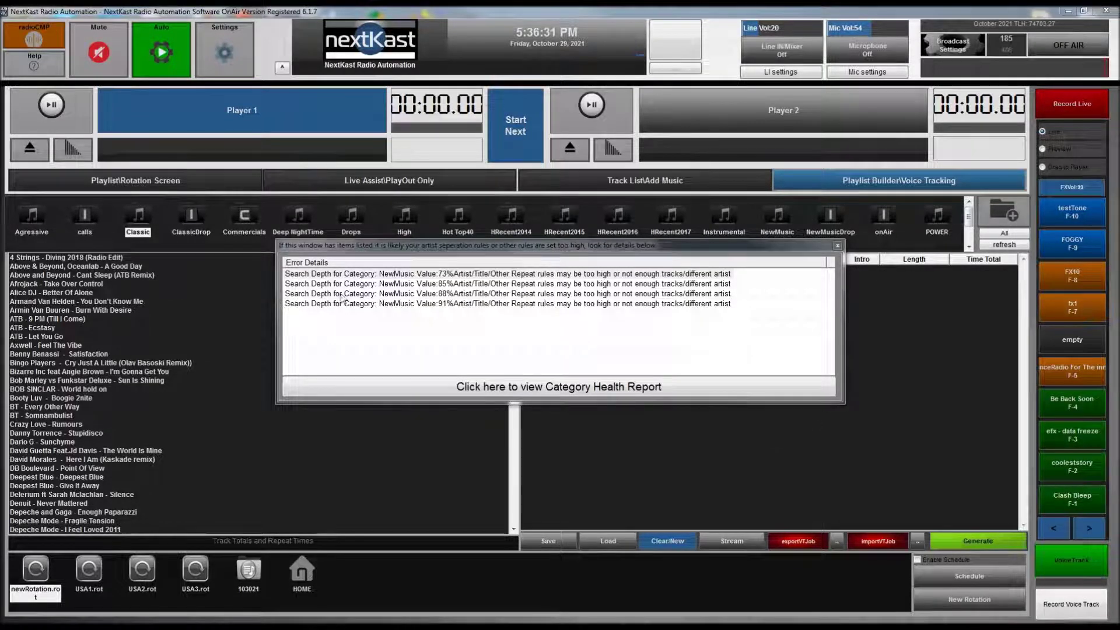
Open the Category Health report from the error details and examine the NewMusic category's artist separation and search depth.
drag(366, 244, 361, 233)
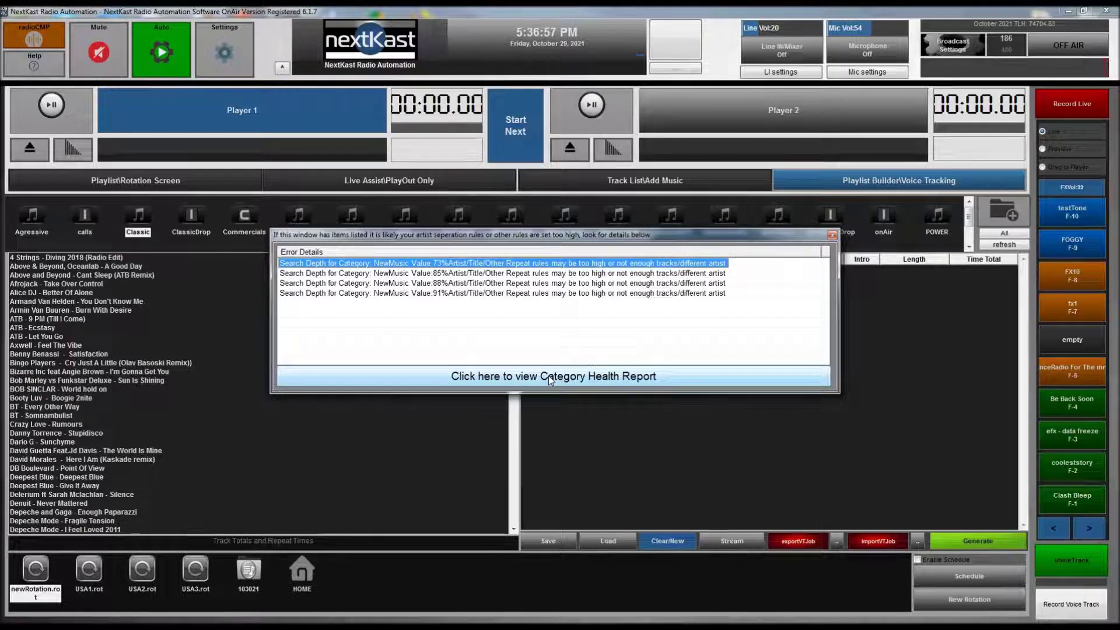
click(506, 378)
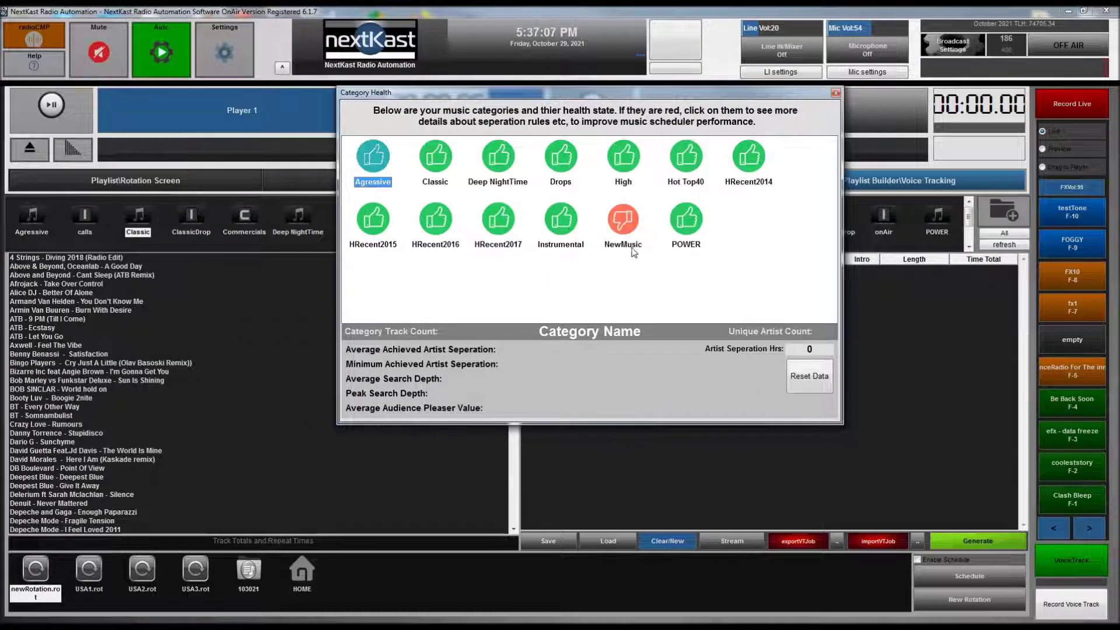
click(624, 221)
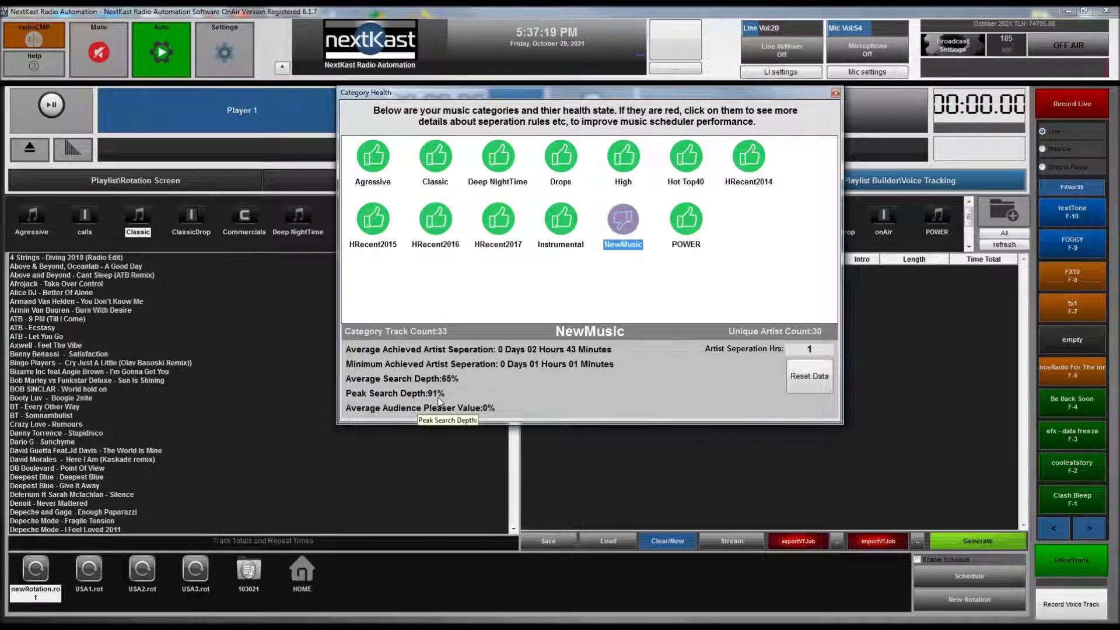
Examine the health details of the Classic, High, POWER, HRecent2017 and HRecent2014 categories for comparison.
click(434, 158)
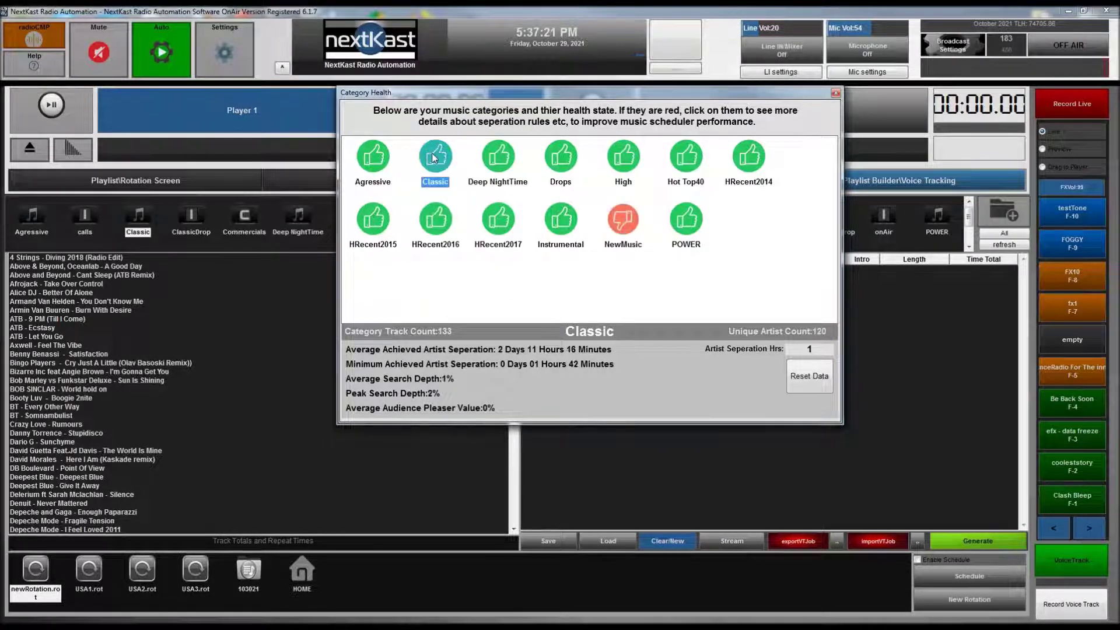
click(623, 164)
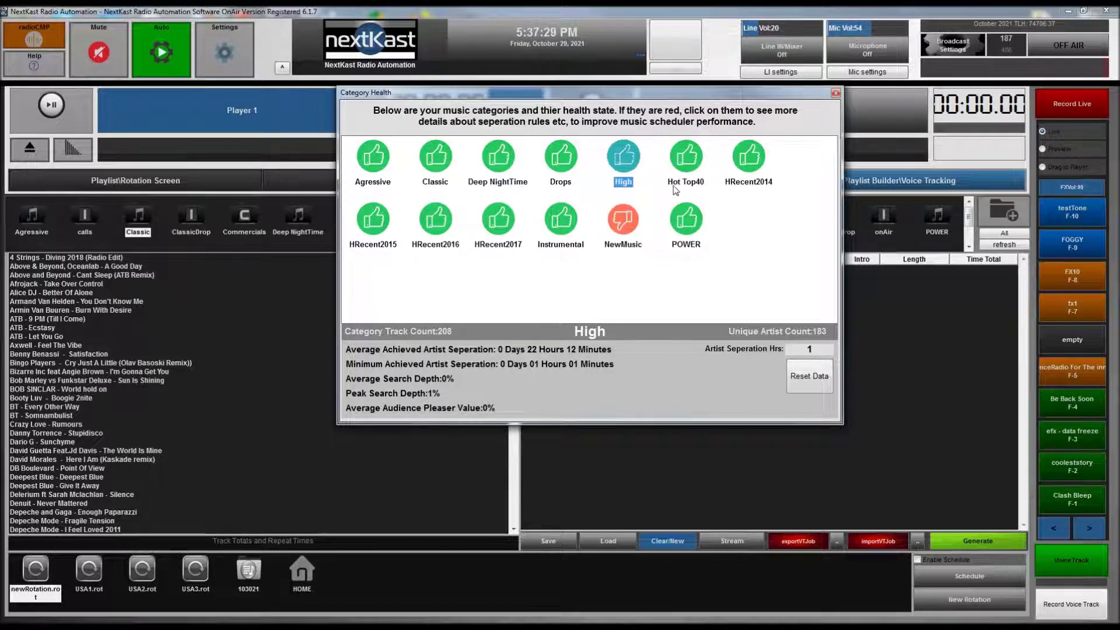
click(686, 225)
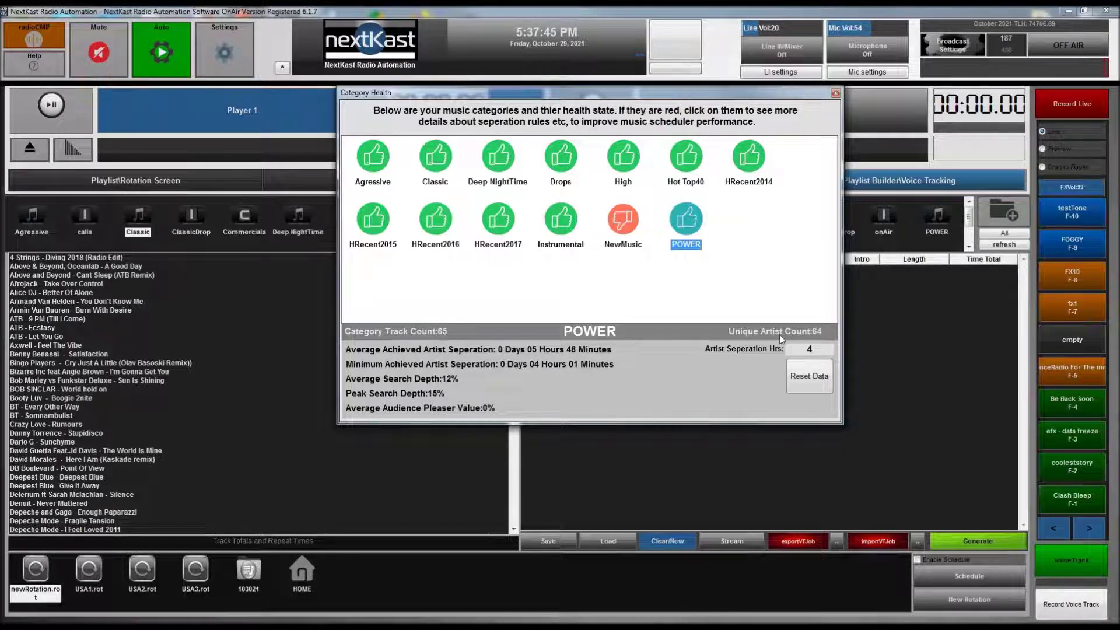
click(502, 227)
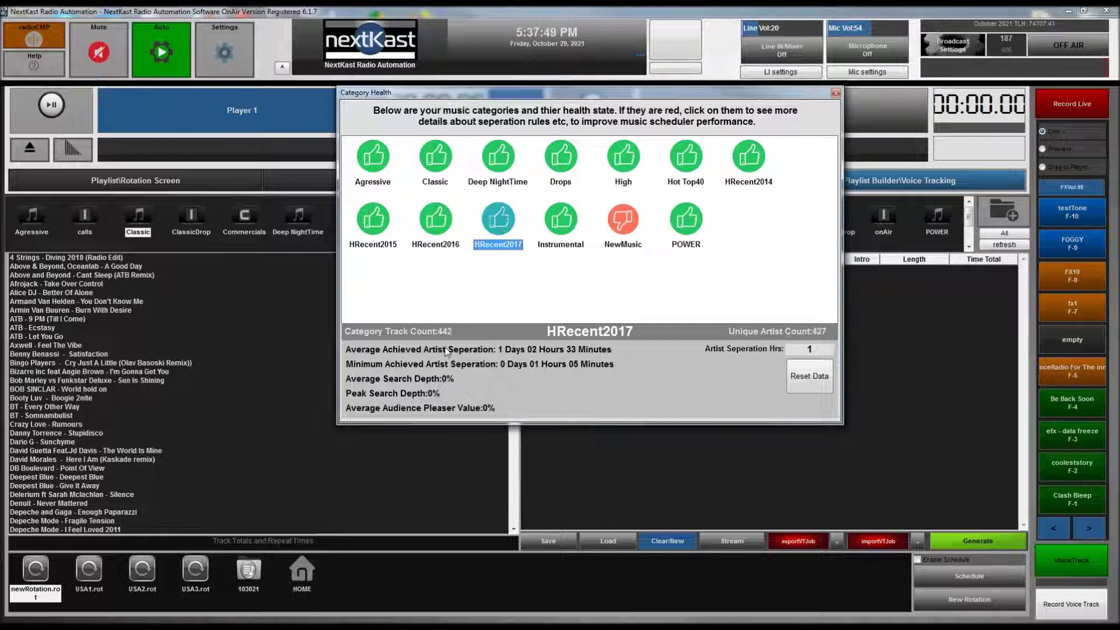
click(747, 159)
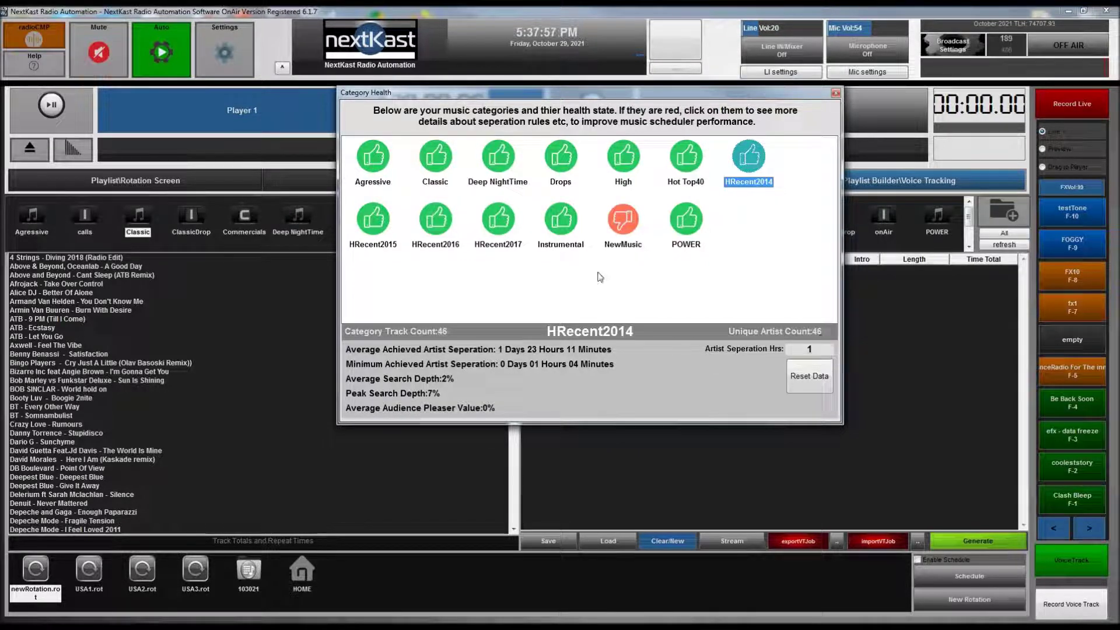
Recheck the health details of the Classic category and close the Category Health report.
click(435, 175)
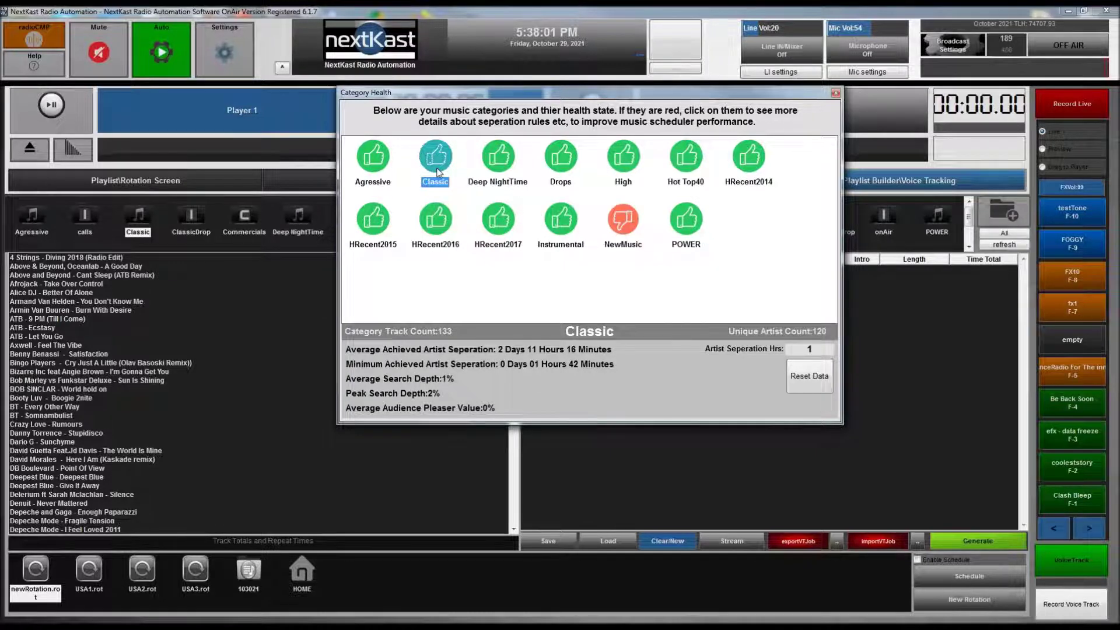
click(836, 93)
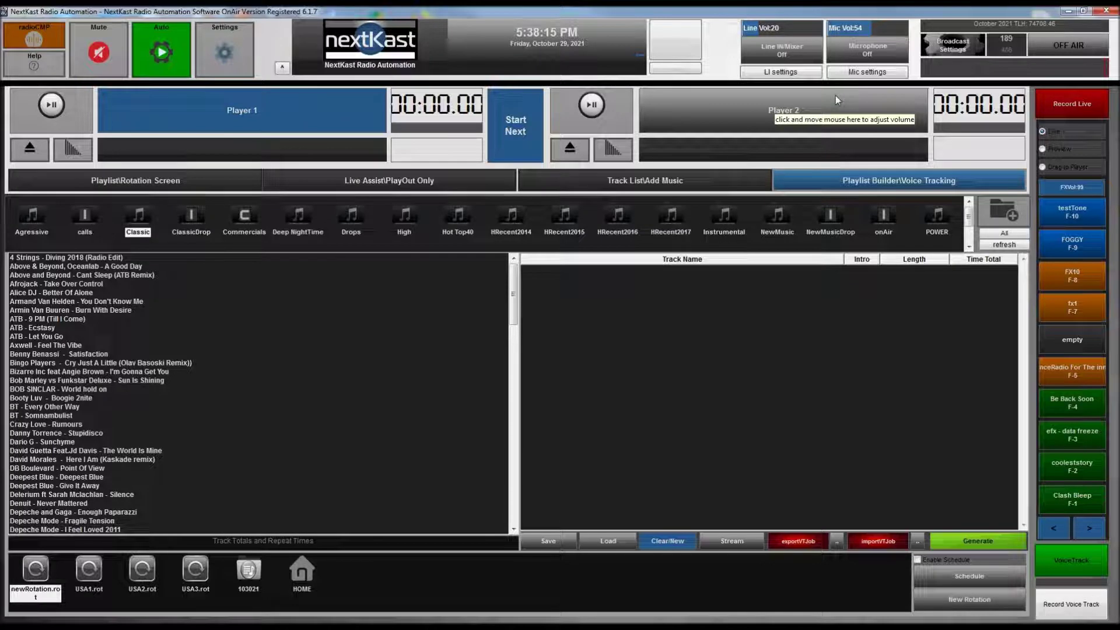
Open the program settings, review the artist separation, title separation and iPass options, and close them.
click(212, 51)
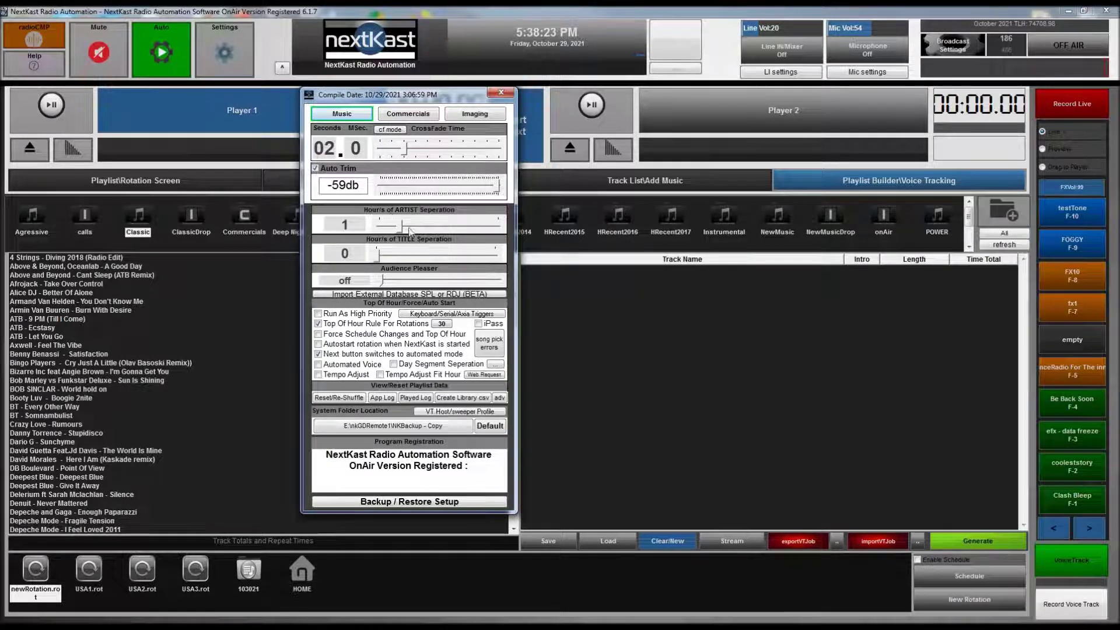
click(500, 93)
click(247, 55)
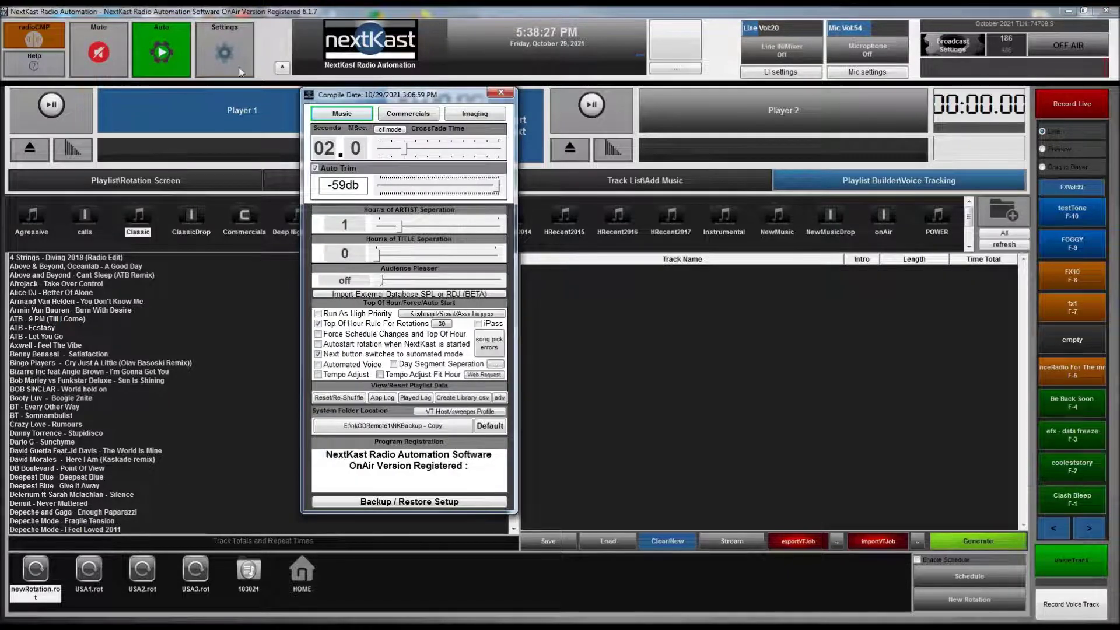
drag(363, 98, 424, 117)
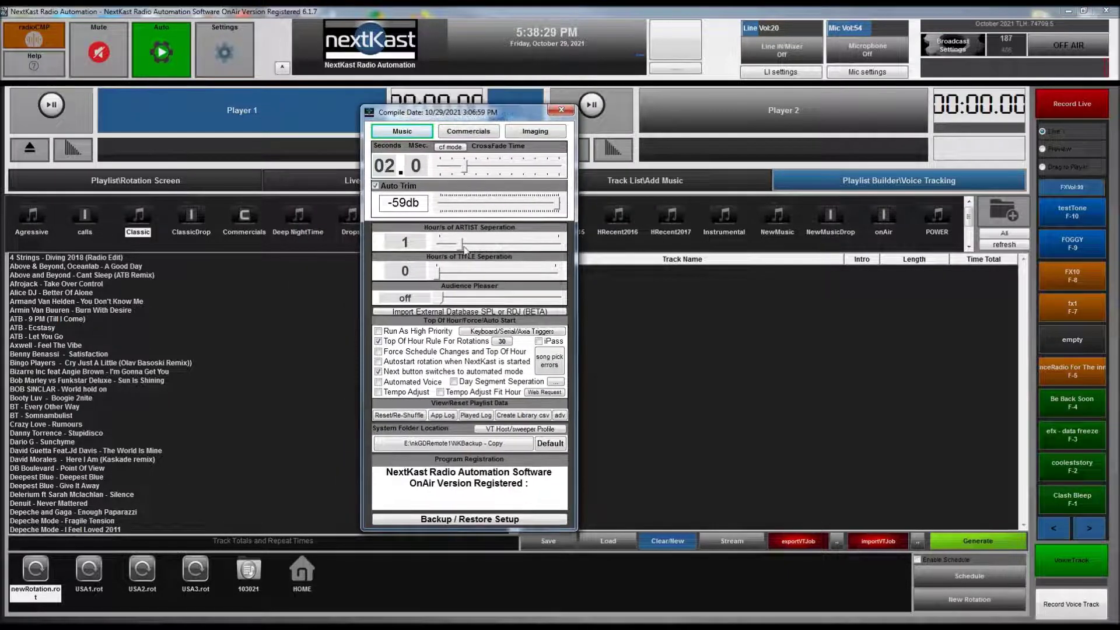
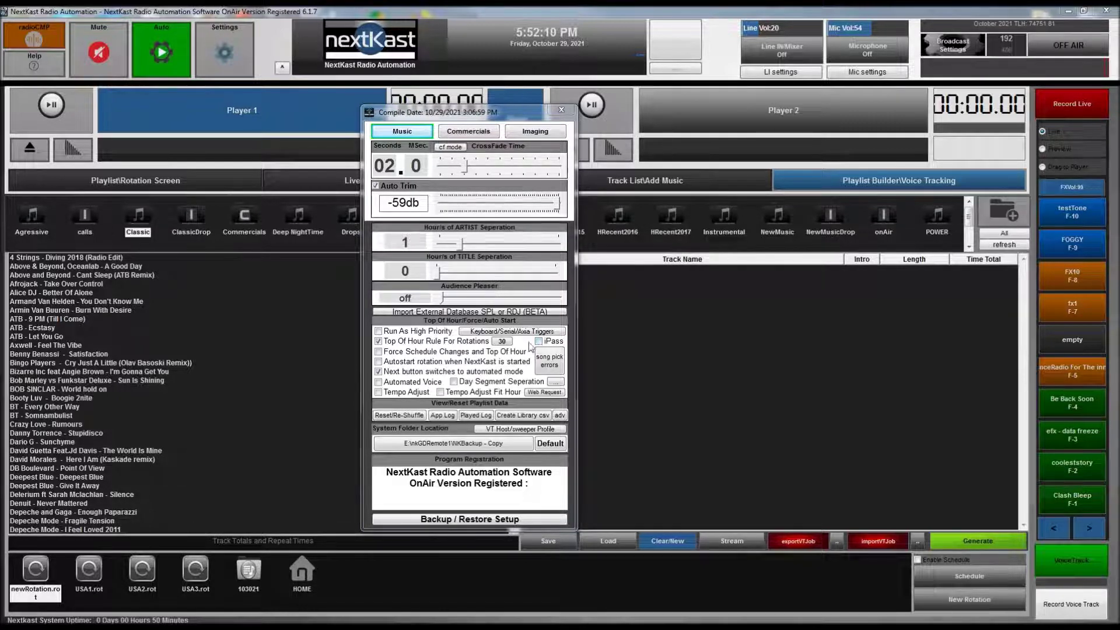
drag(486, 114, 306, 114)
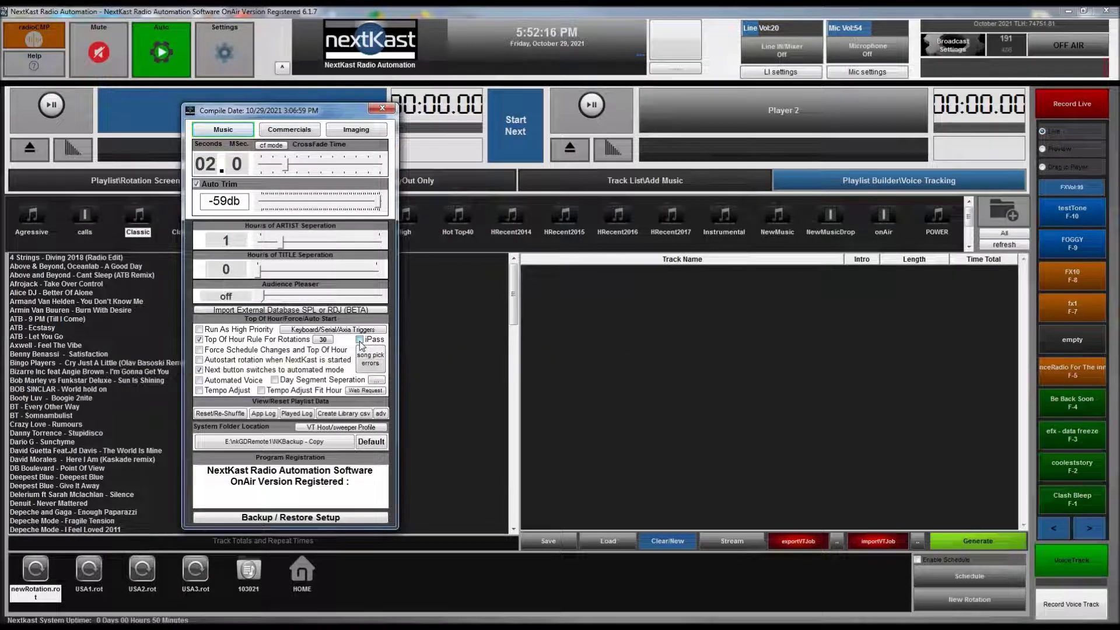
click(383, 108)
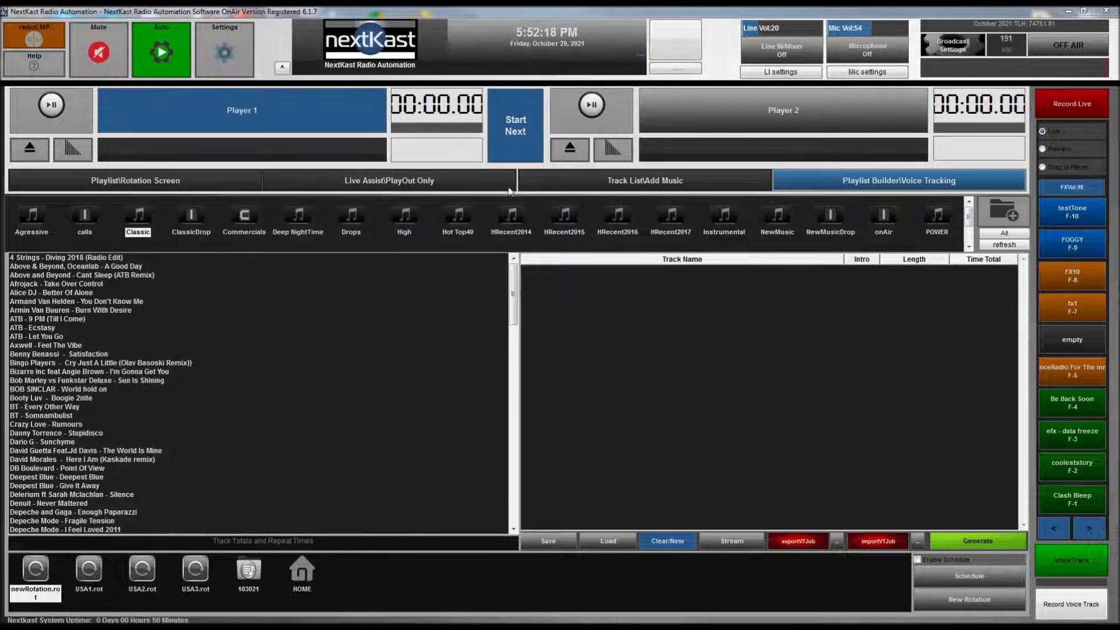
In the POWER category's type options, set the iPass priority to 1 and update the category.
right_click(933, 226)
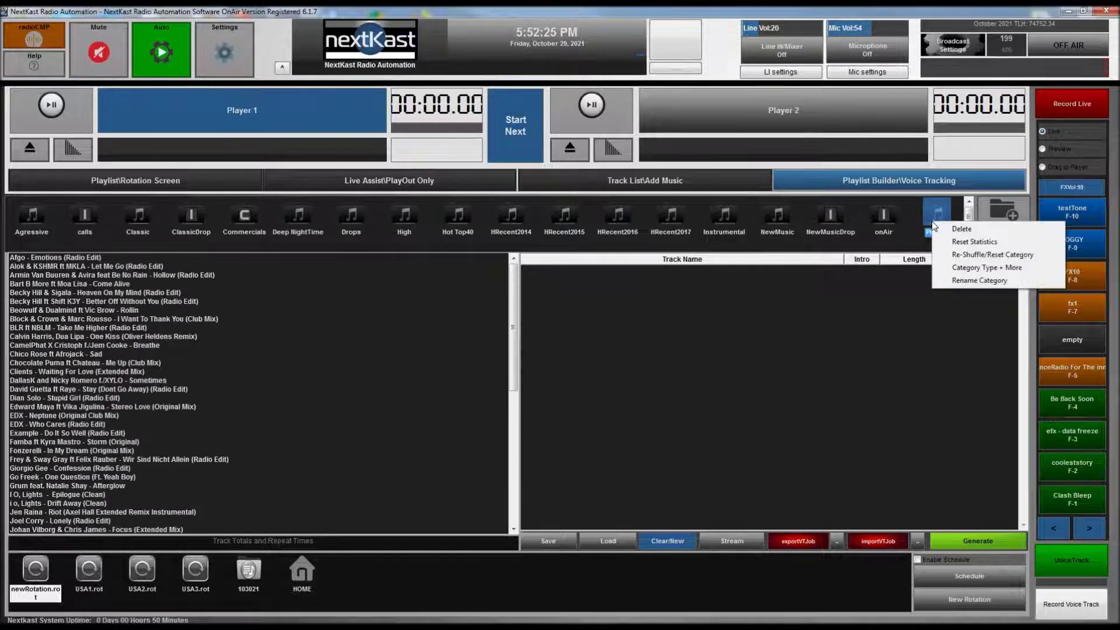
click(964, 268)
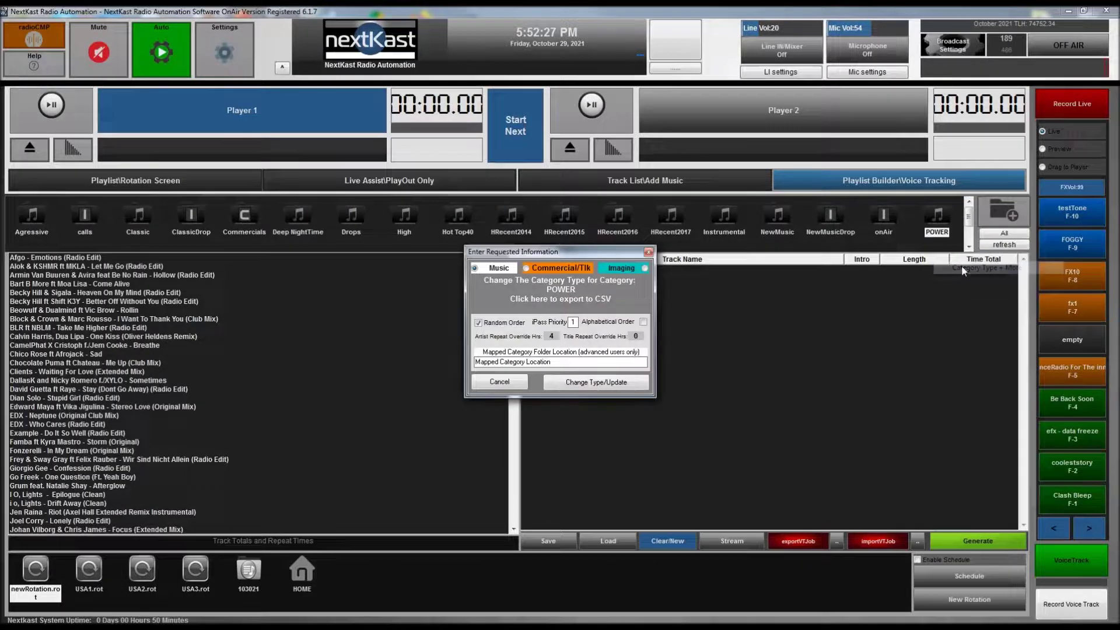
double_click(573, 322)
text(2)
key(BackSpace)
text(1)
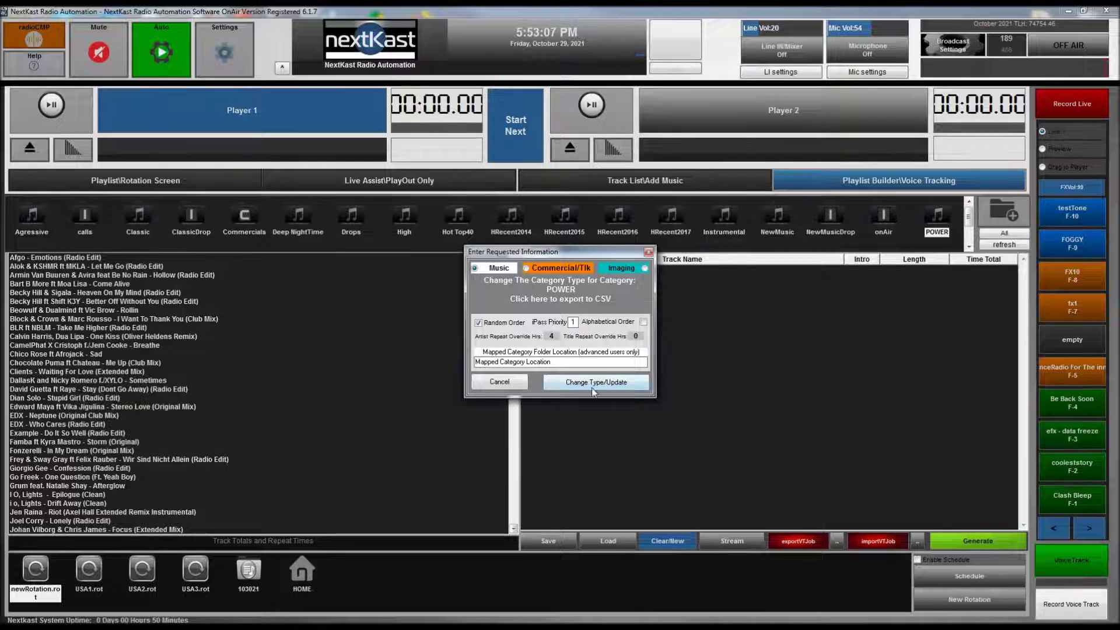
click(592, 387)
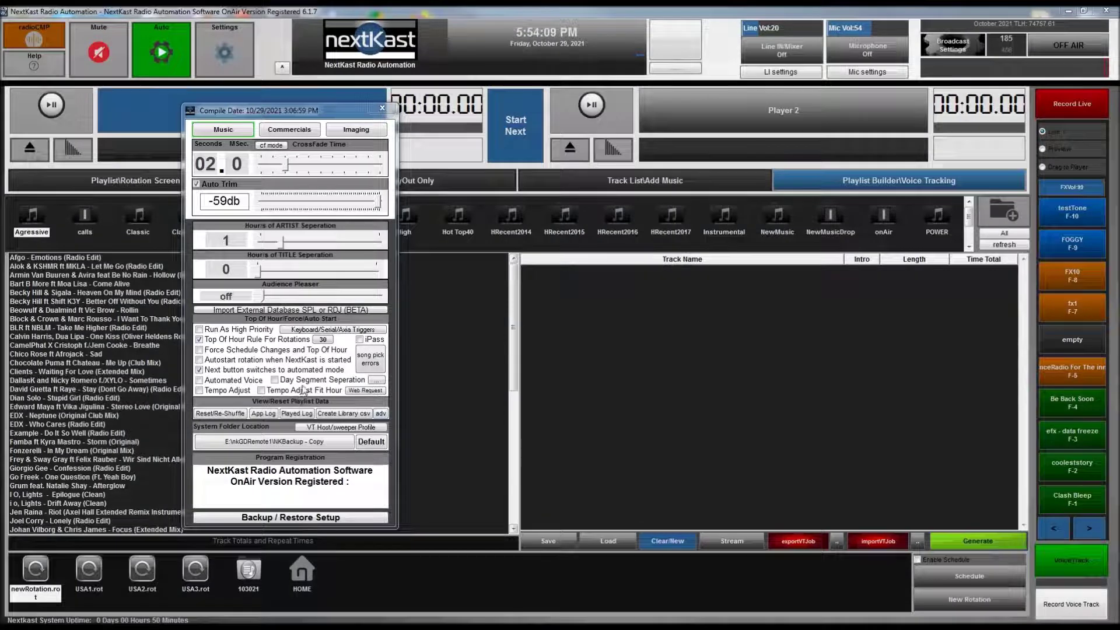
Open the daypart segment assignments from the settings and assign segment 1 to the hours 1 AM through 6 AM.
click(376, 381)
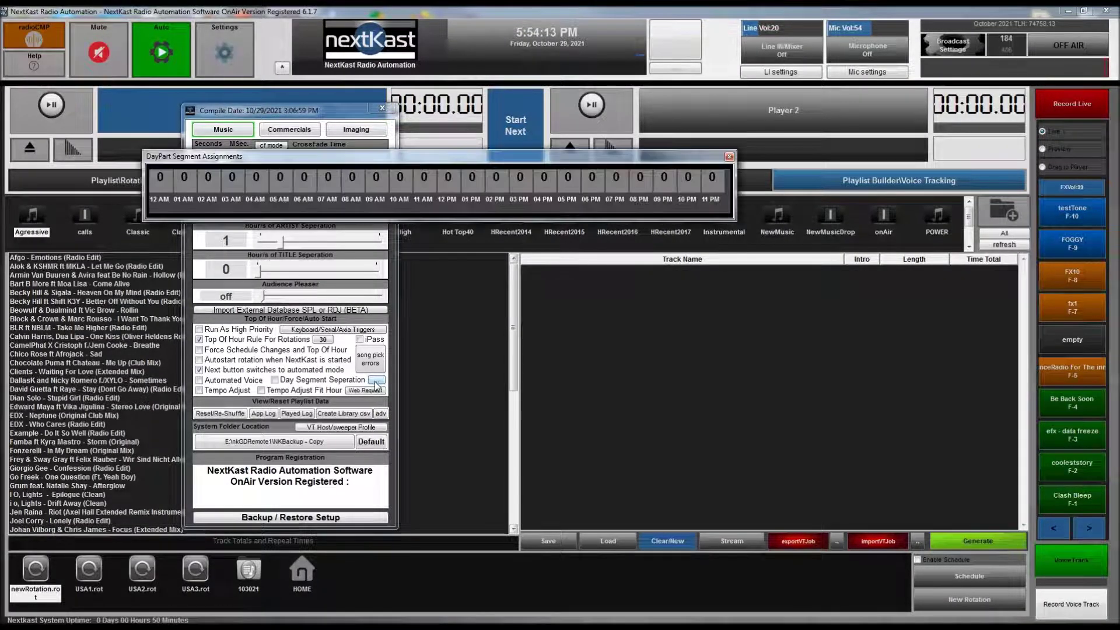
drag(366, 150, 607, 240)
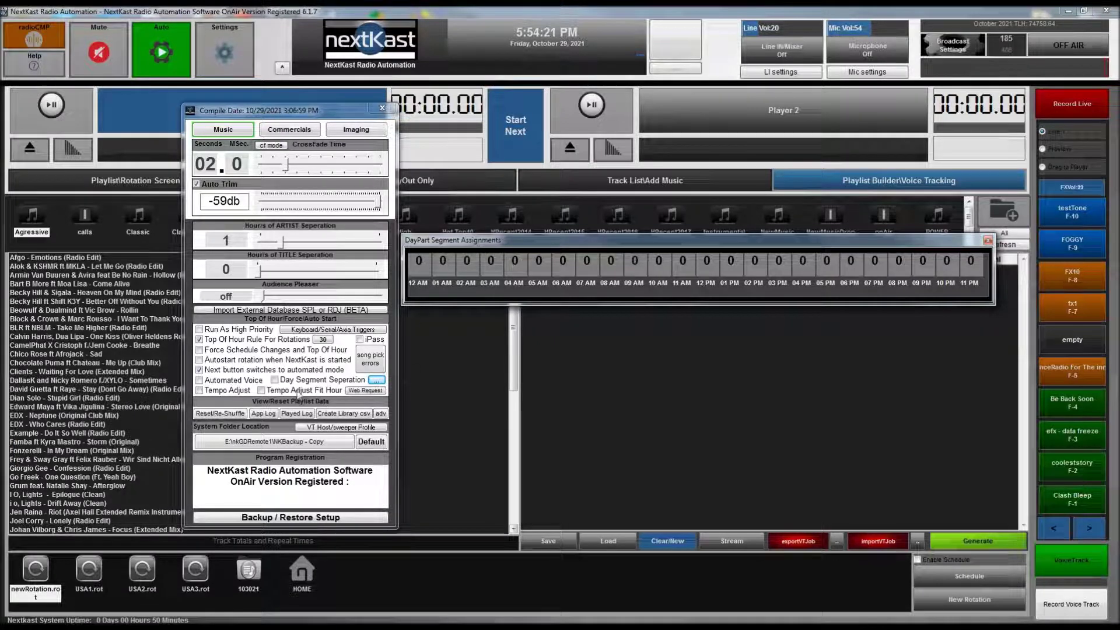
click(445, 264)
click(490, 265)
click(470, 266)
click(514, 266)
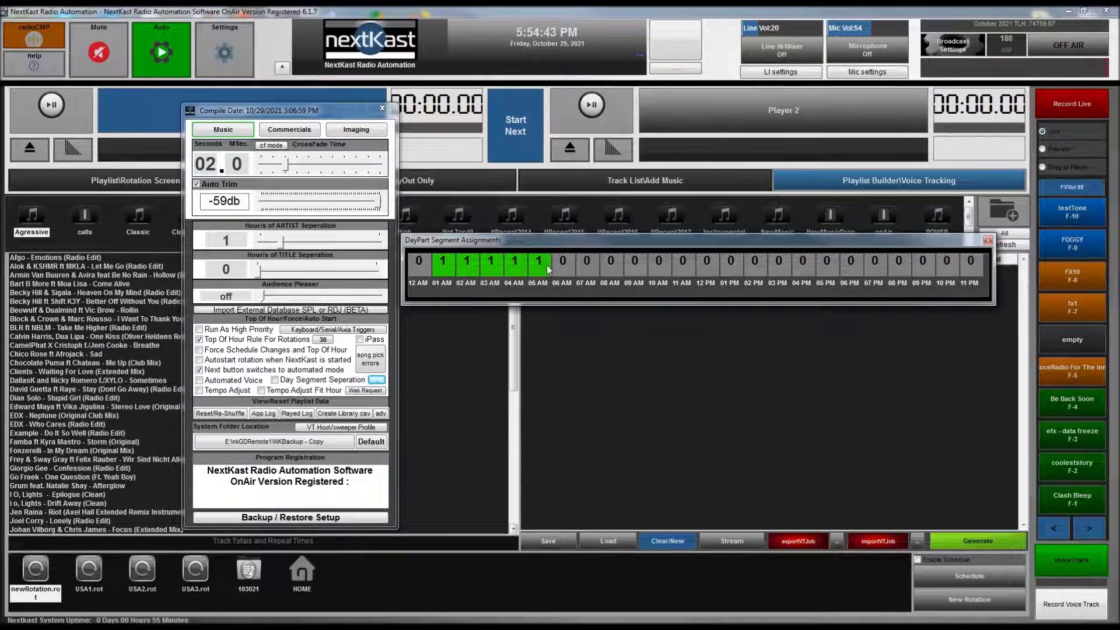
click(564, 265)
Assign daypart segment 2 to the hours 7 AM through 11 AM and segment 3 to 12 PM through 4 PM.
click(587, 265)
click(587, 265)
double_click(622, 268)
double_click(658, 266)
double_click(683, 266)
triple_click(707, 266)
triple_click(755, 266)
triple_click(778, 265)
triple_click(802, 266)
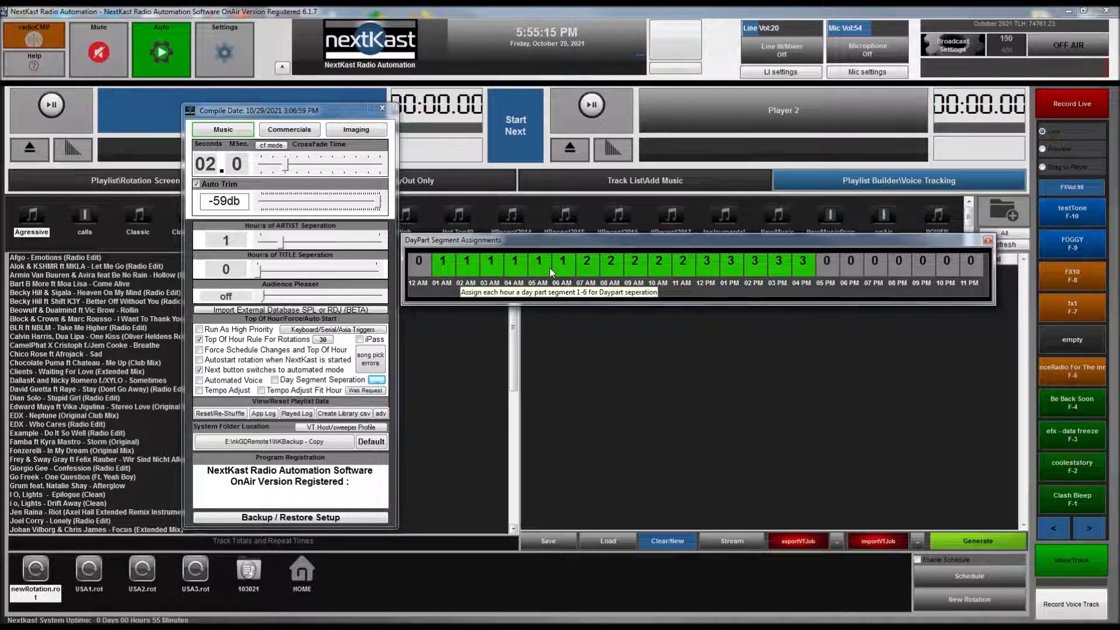
Reset all the hourly daypart segment assignments to 0.
click(443, 265)
click(443, 272)
click(466, 273)
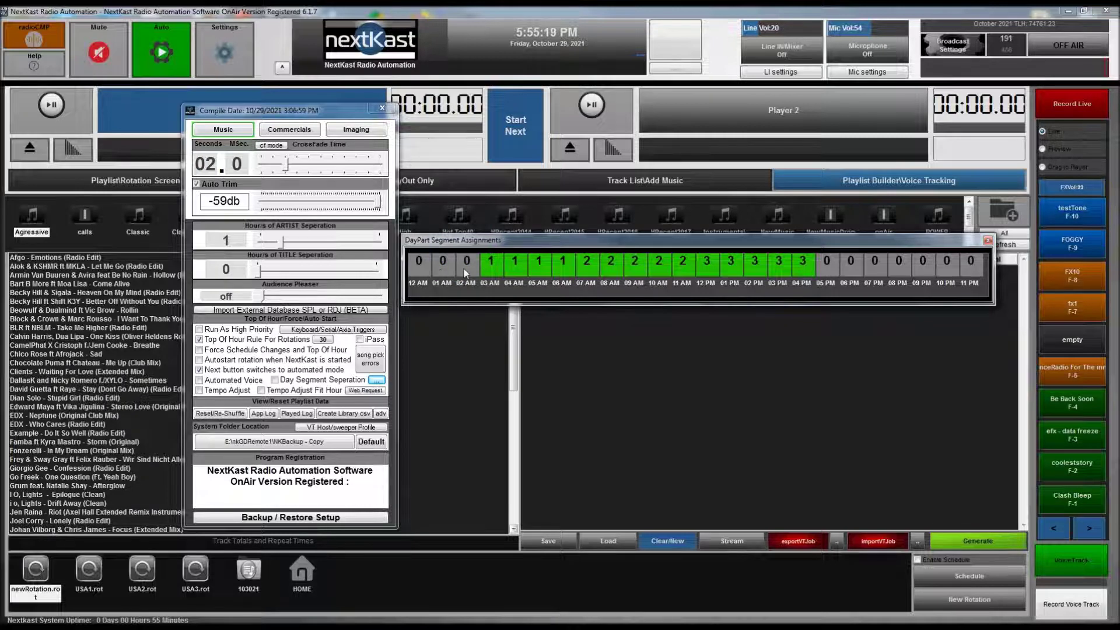
drag(514, 267, 803, 270)
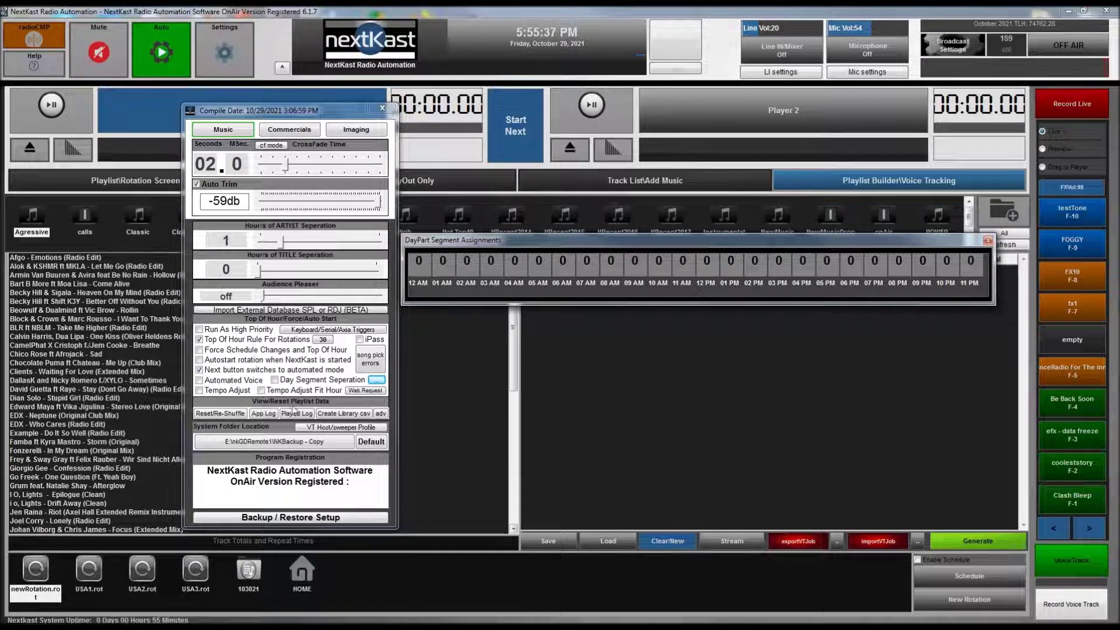
mouse_move(276, 383)
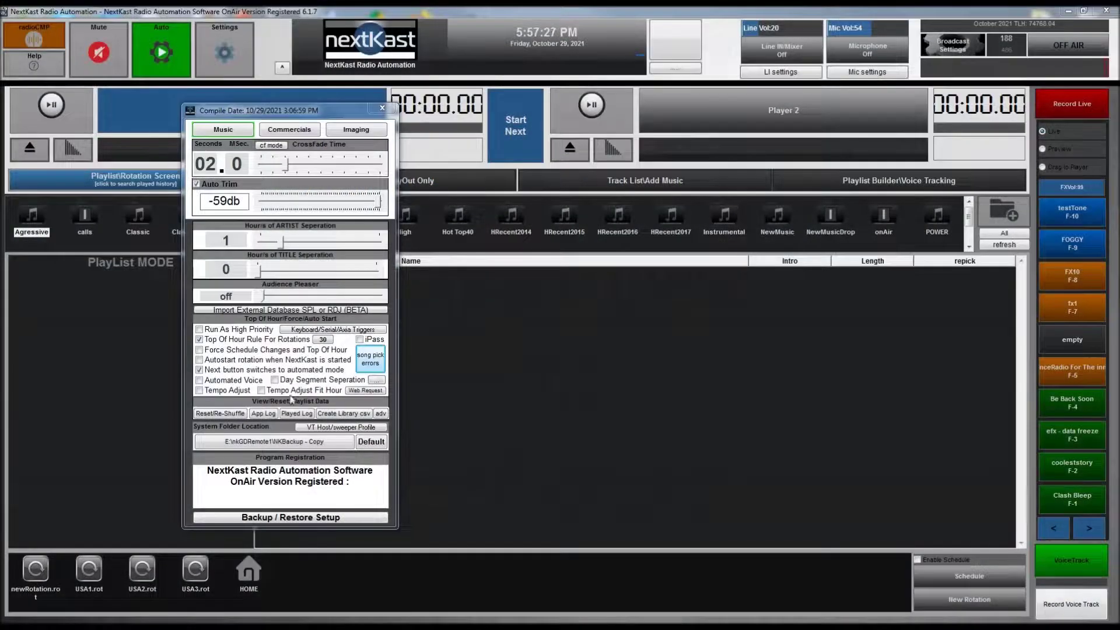
Open the Category Health report from the song pick errors log and examine POWER, Agressive, Classic and Deep NightTime.
click(371, 364)
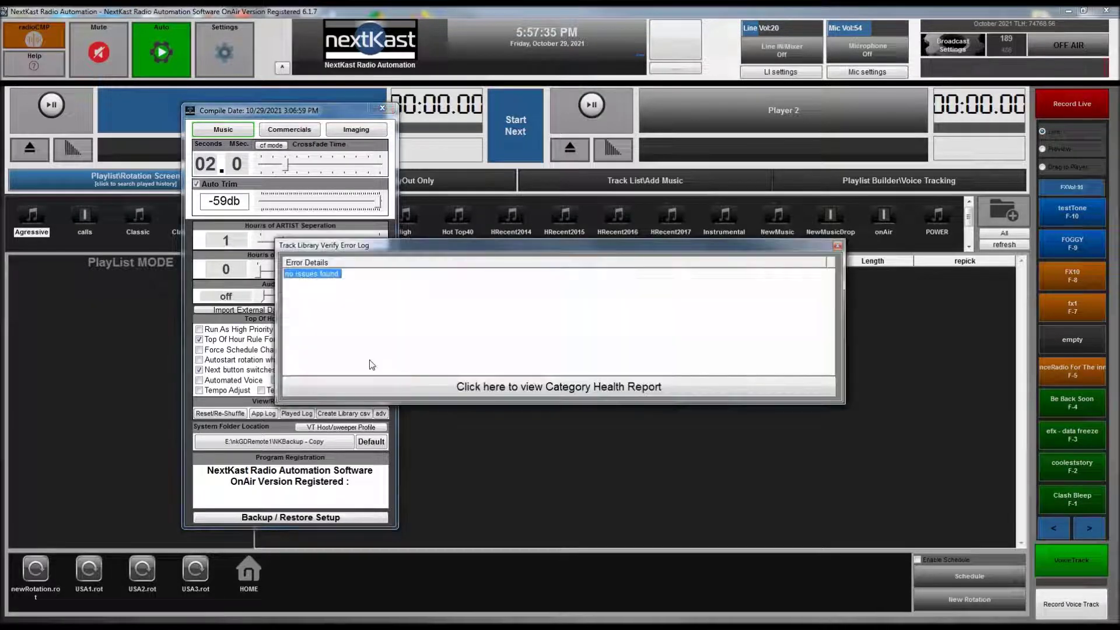
click(563, 392)
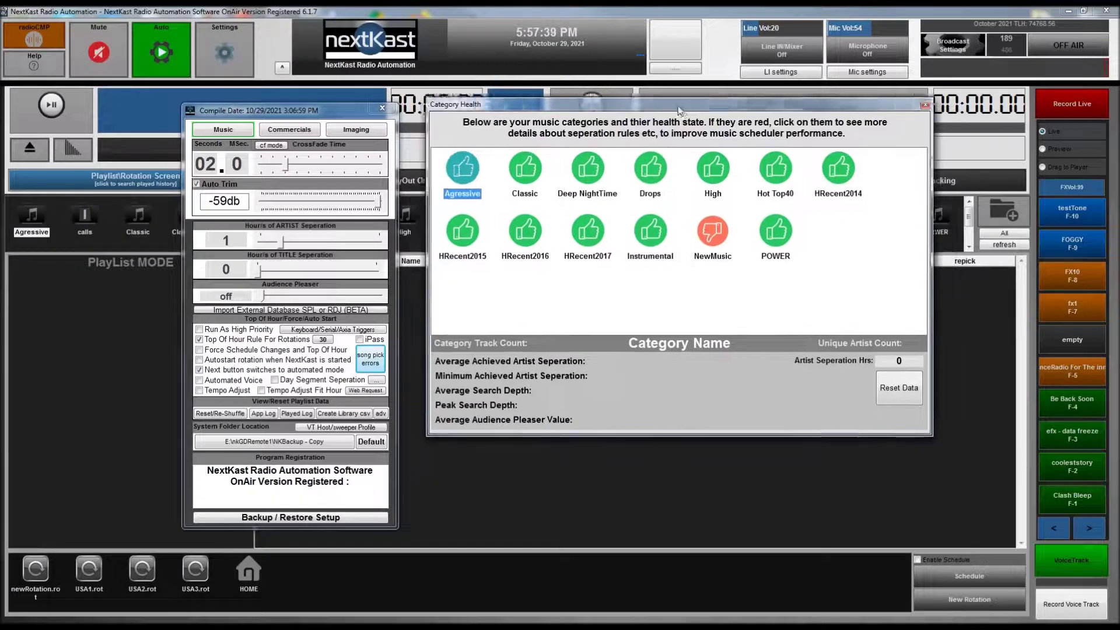
click(765, 215)
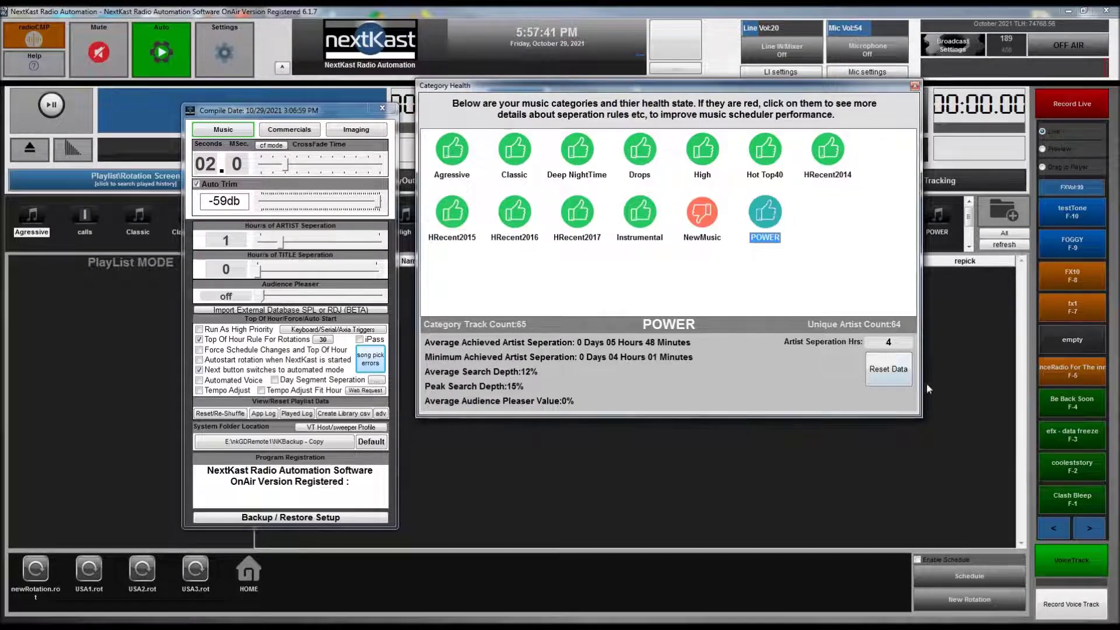
click(461, 155)
click(505, 156)
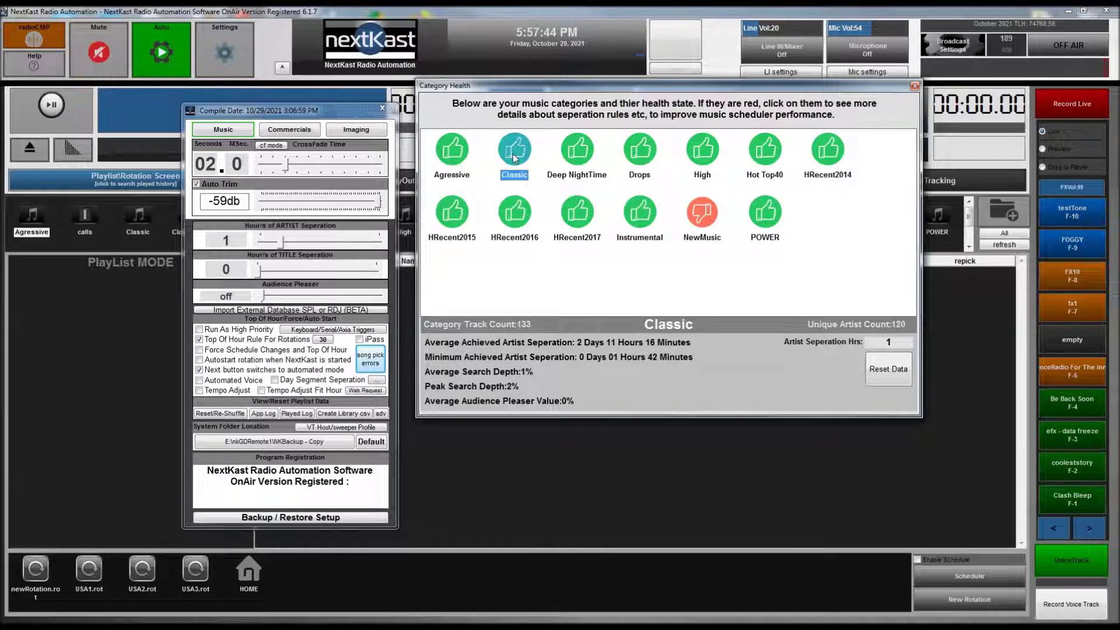
click(564, 157)
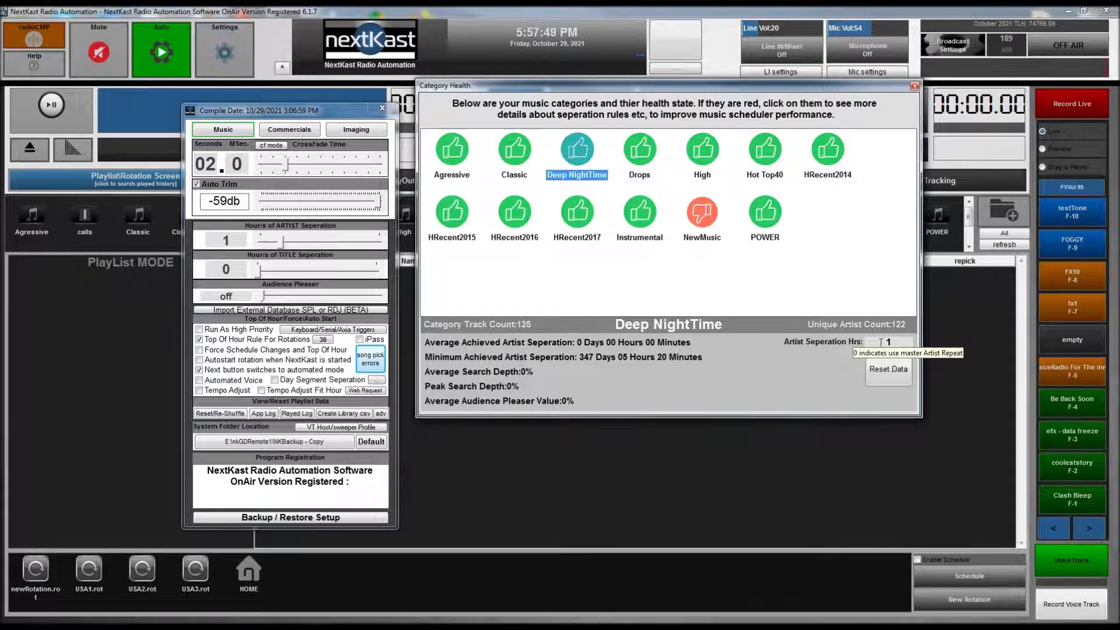
Examine the health details of Drops, High, Hot Top40 and the HRecent2014 through HRecent2017 categories.
click(637, 154)
click(711, 154)
click(762, 155)
click(828, 152)
click(453, 229)
click(518, 226)
click(577, 222)
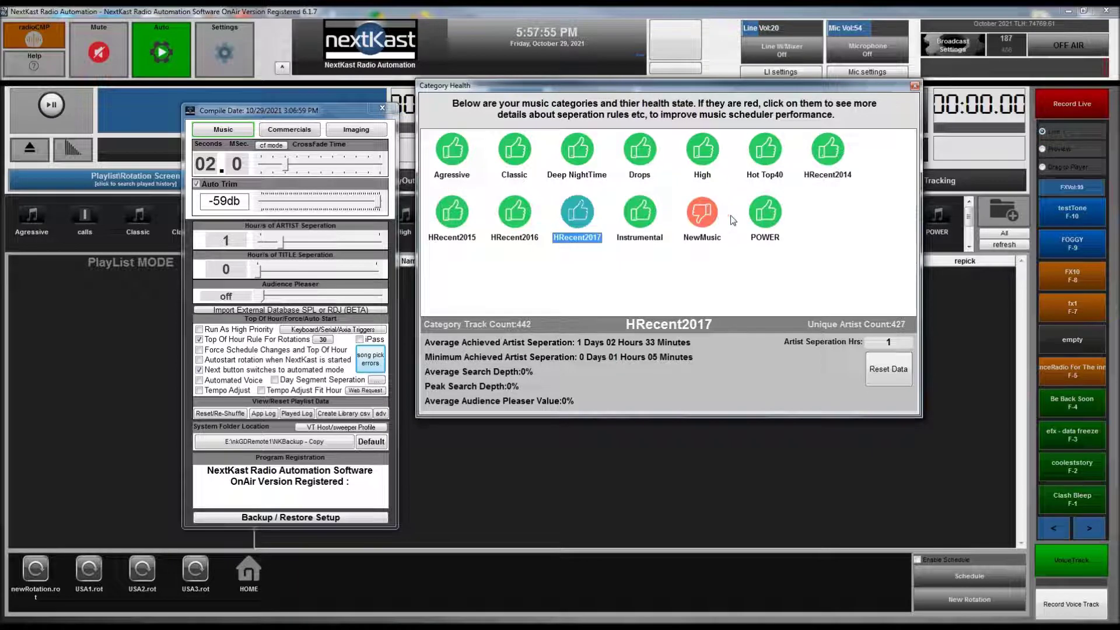
Set the POWER category's artist separation to 4 hours in the Category Health report.
click(766, 216)
click(900, 343)
click(869, 342)
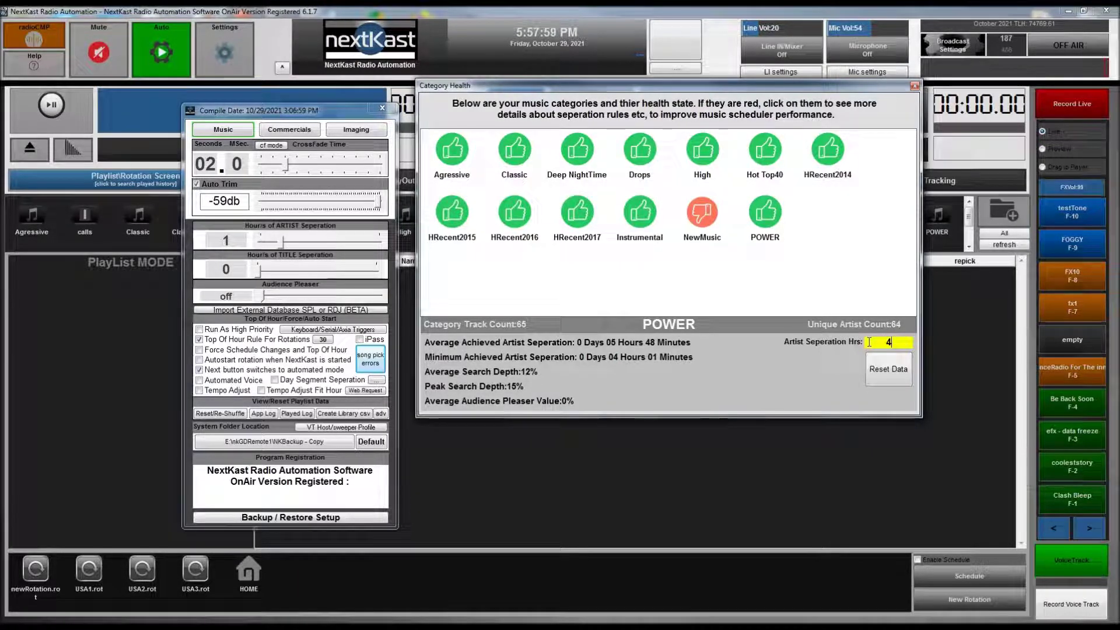
key(Return)
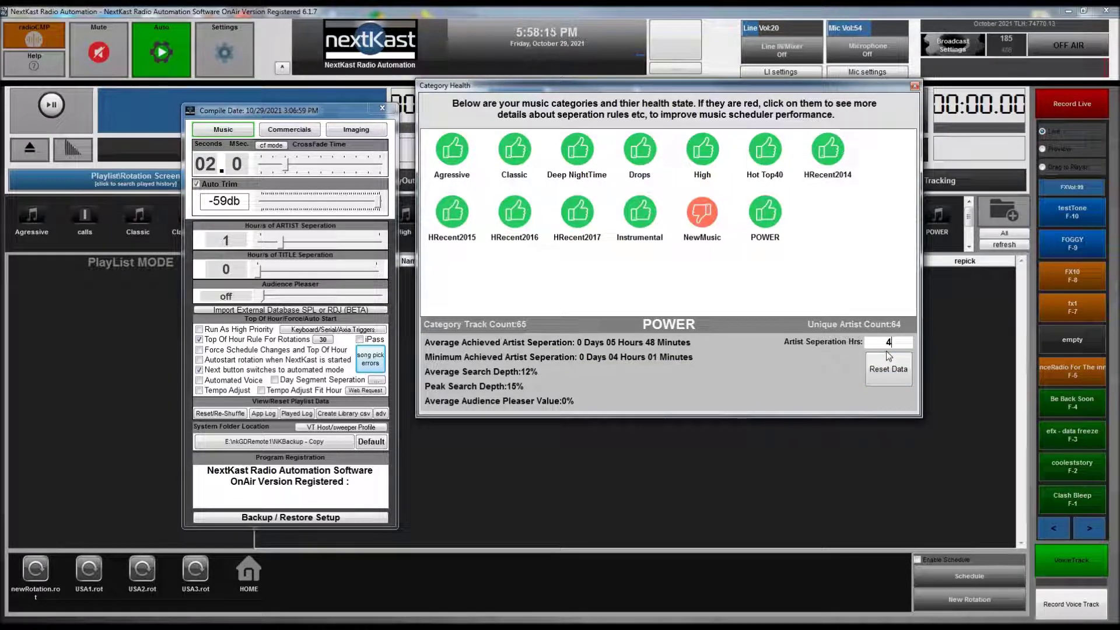
Compare the health details of High, Hot Top40 and Drops, and move the settings window clear of the report.
click(709, 152)
click(770, 153)
click(700, 154)
click(643, 154)
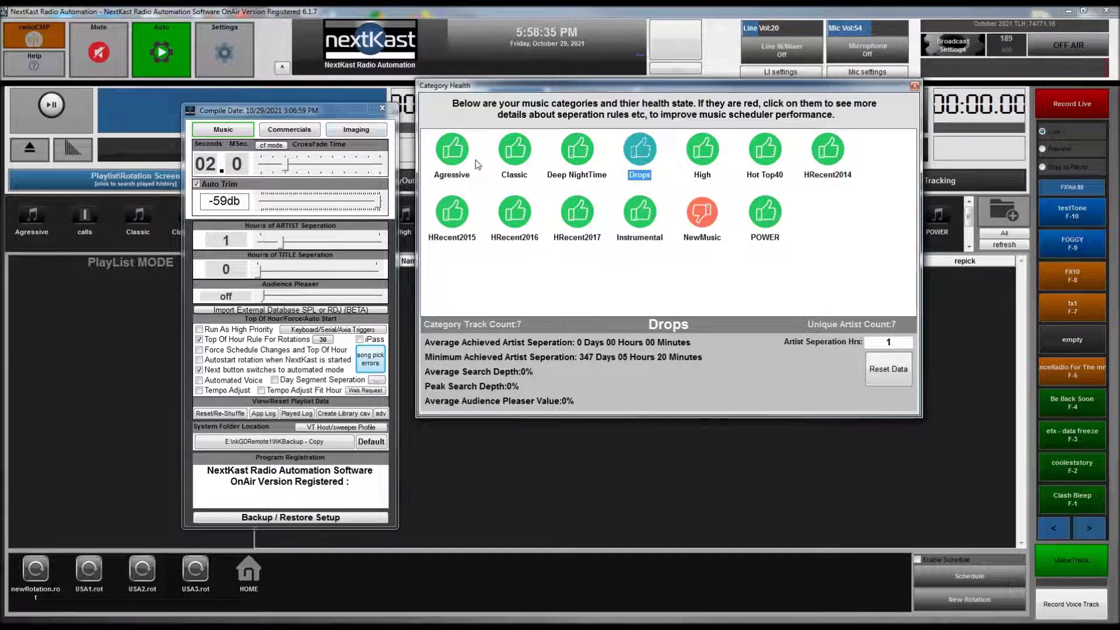
drag(344, 115, 349, 88)
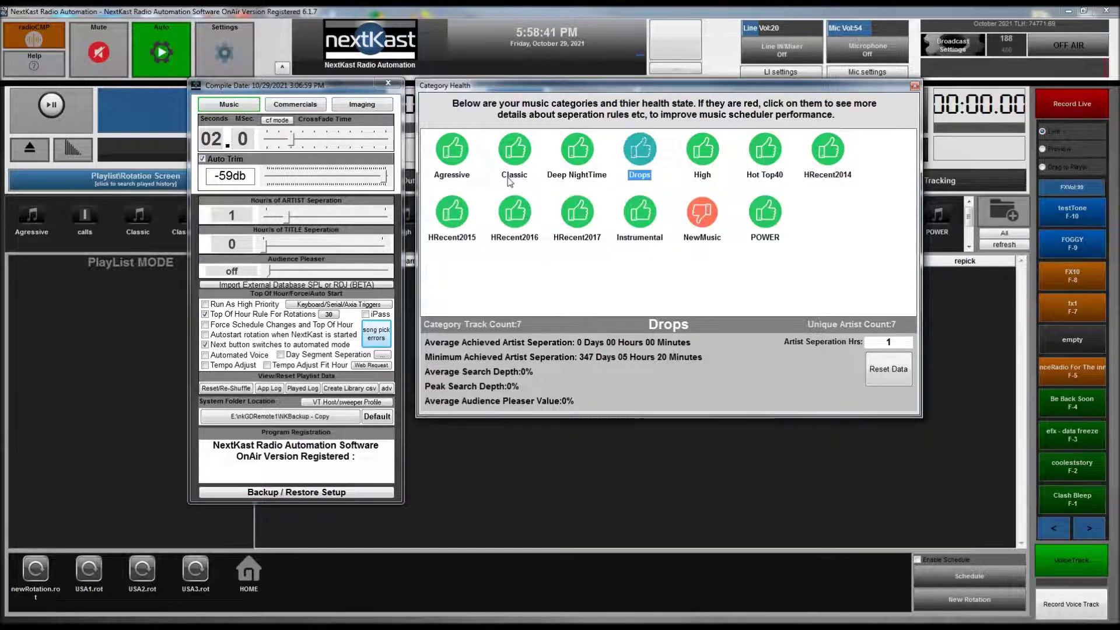
Compare the artist separation and search depth of NewMusic, POWER and the HRecent2014 through HRecent2017 categories.
click(702, 213)
click(765, 213)
click(702, 213)
click(575, 219)
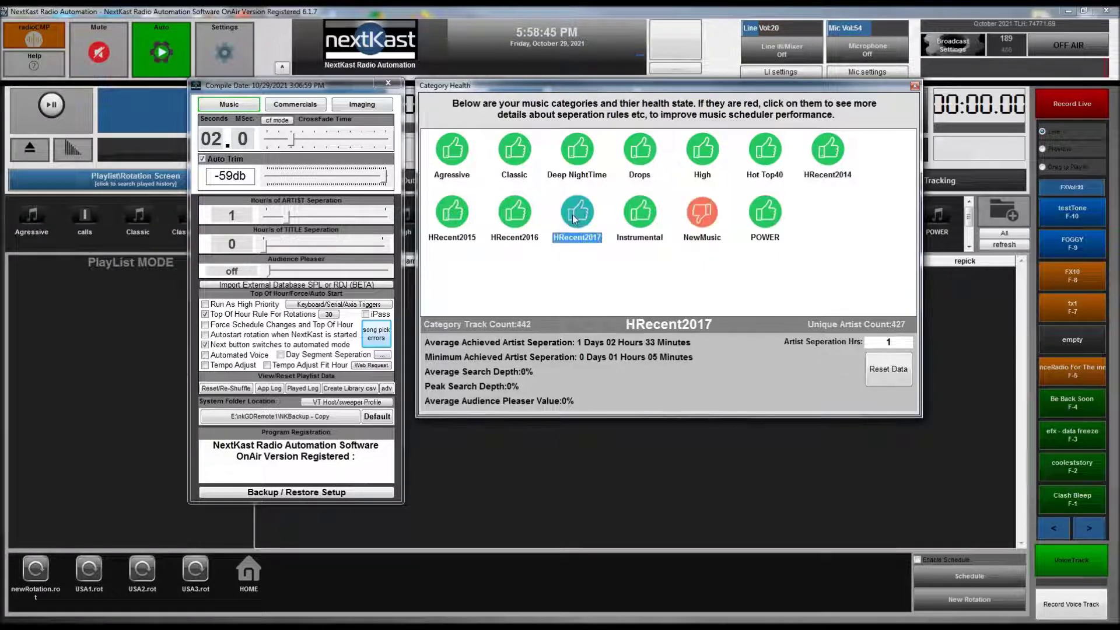
click(529, 224)
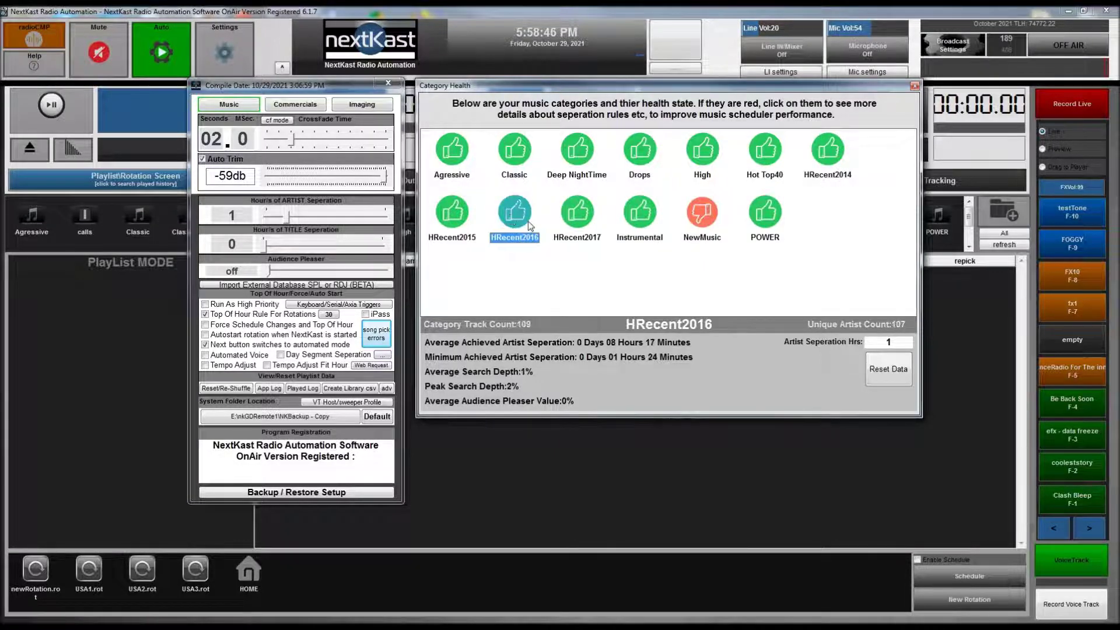
click(457, 229)
click(834, 154)
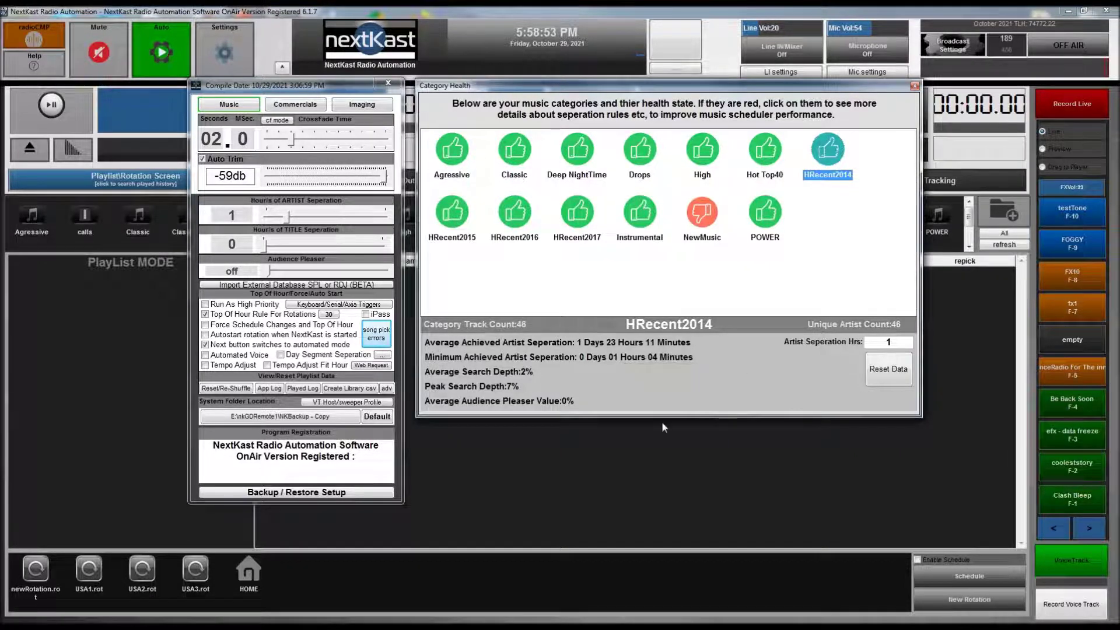
click(762, 213)
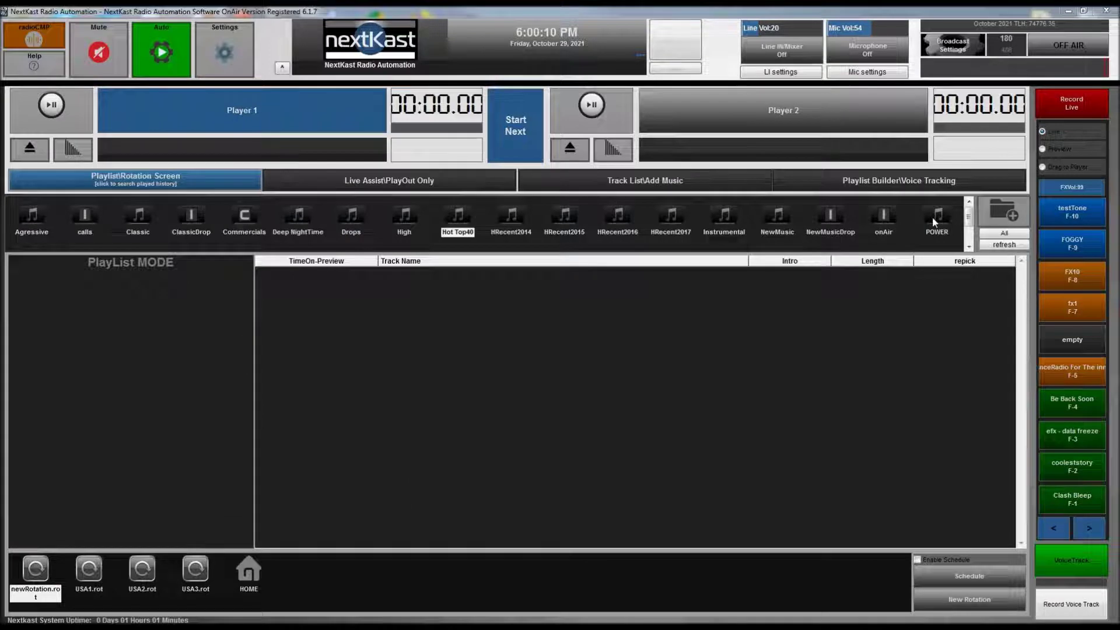
Review the POWER category's iPass priority and its artist and title repeat override hours in the category type settings.
click(933, 217)
right_click(932, 217)
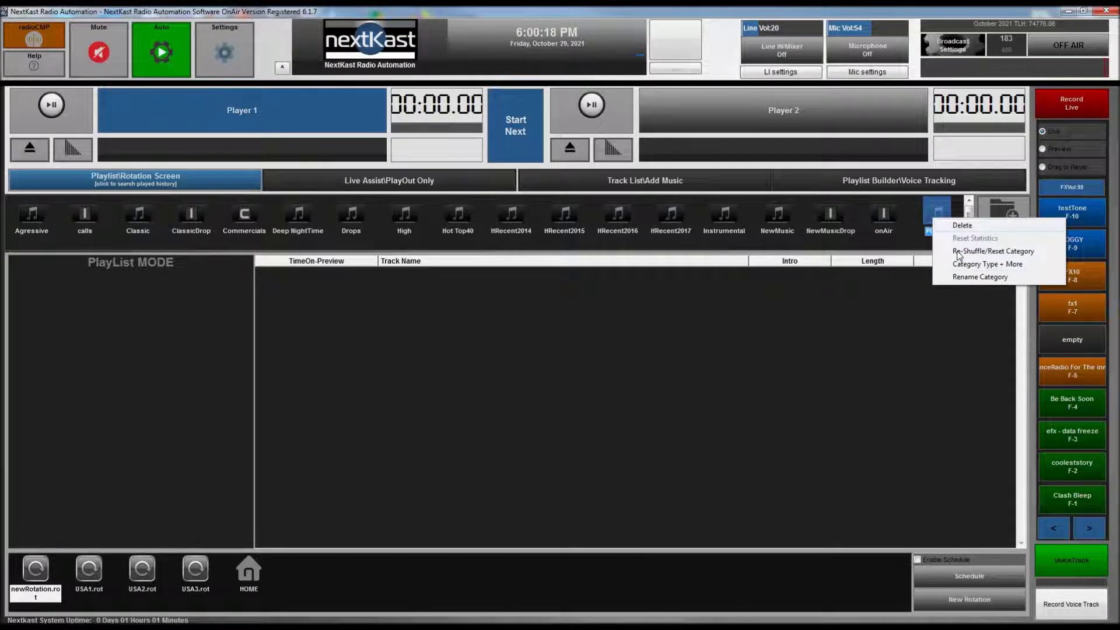
click(980, 266)
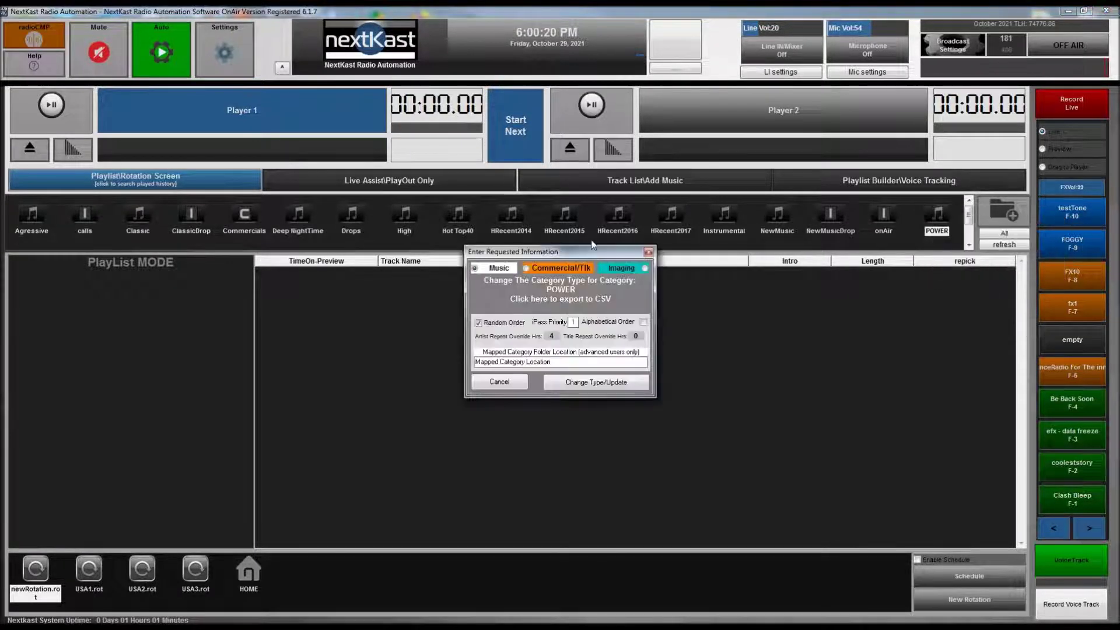
drag(569, 253, 578, 242)
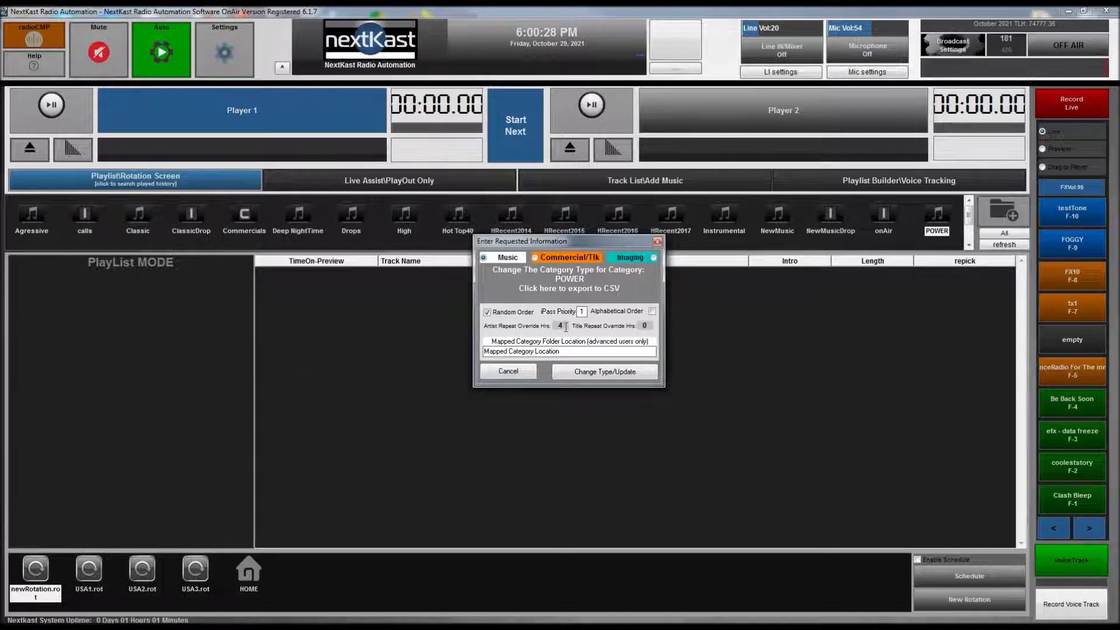
click(644, 326)
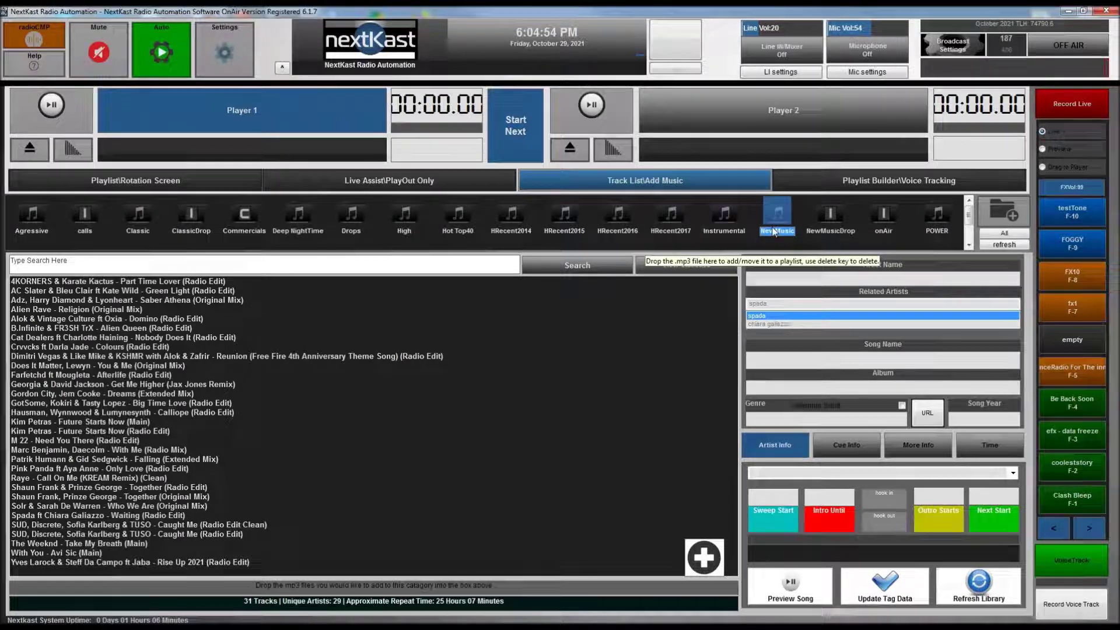
Browse the NewMusic tracks one after another to examine the related artists stored for each.
click(111, 321)
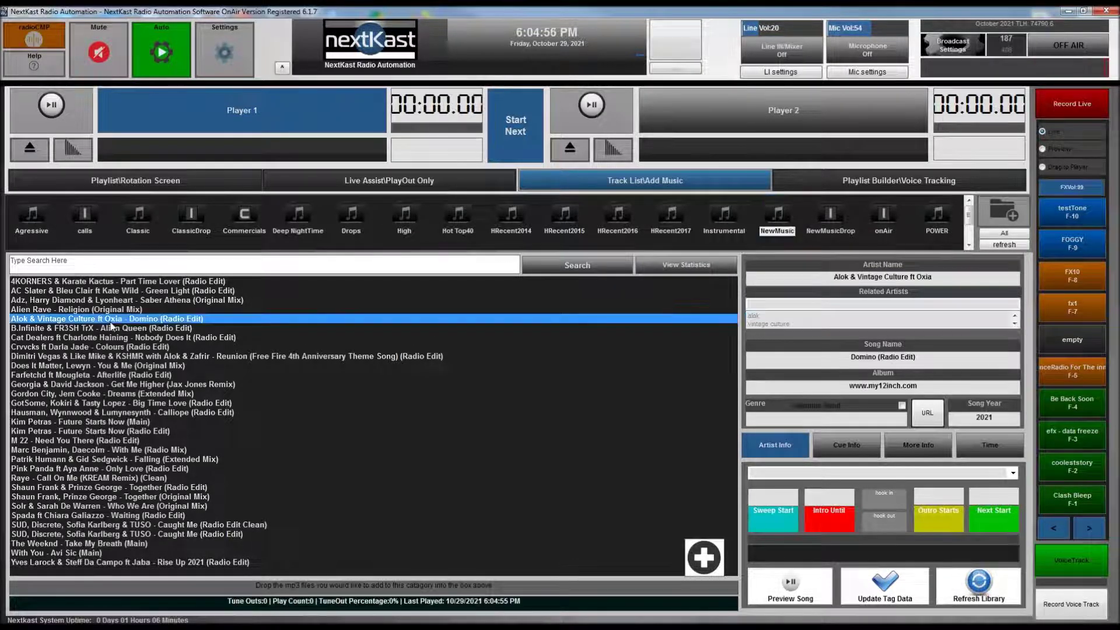
key(Down)
key(Down)
key(Down)
key(Down)
key(Down)
key(Down)
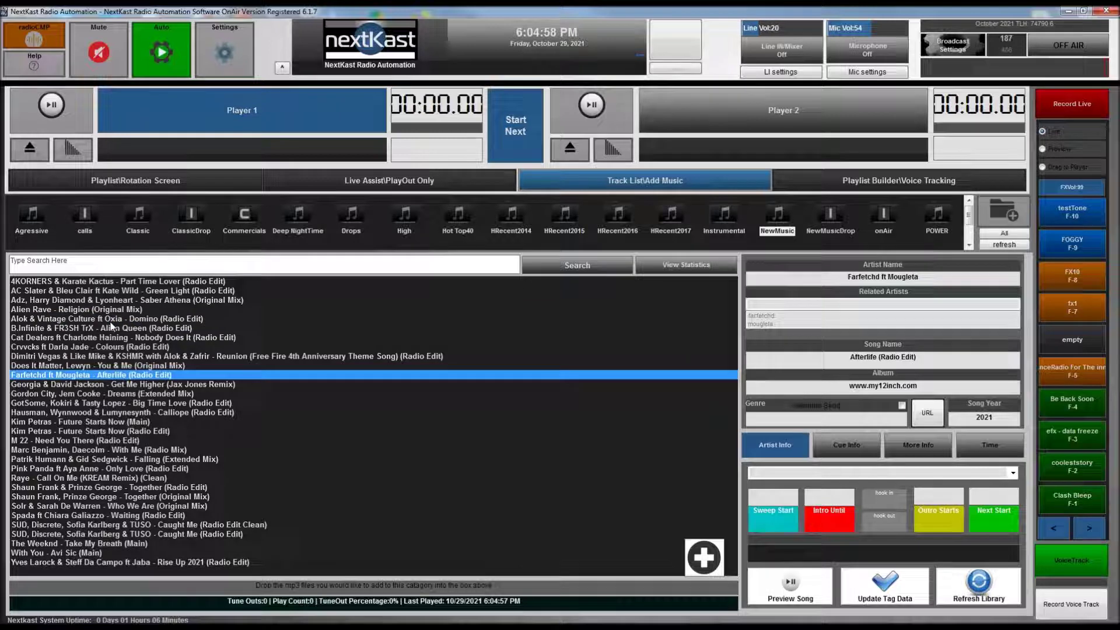
key(Down)
key(Down)
key(Down)
key(Down)
key(Down)
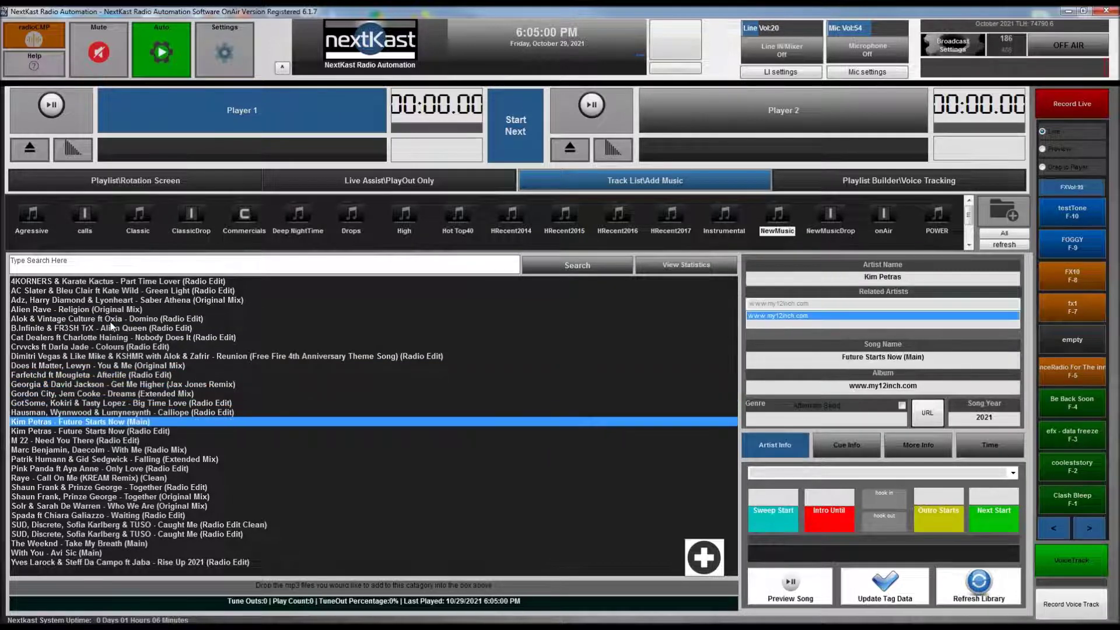
key(Down)
key(Down)
key(Down)
key(Down)
key(Down)
key(Down)
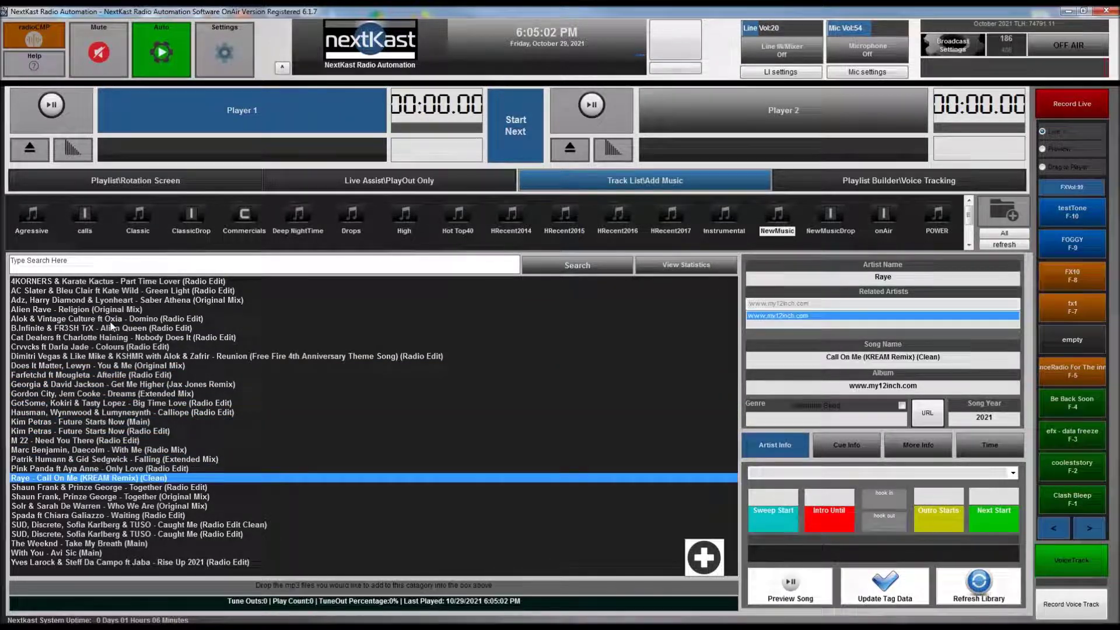
key(Up)
key(Up)
key(Up)
key(Up)
key(Up)
key(Up)
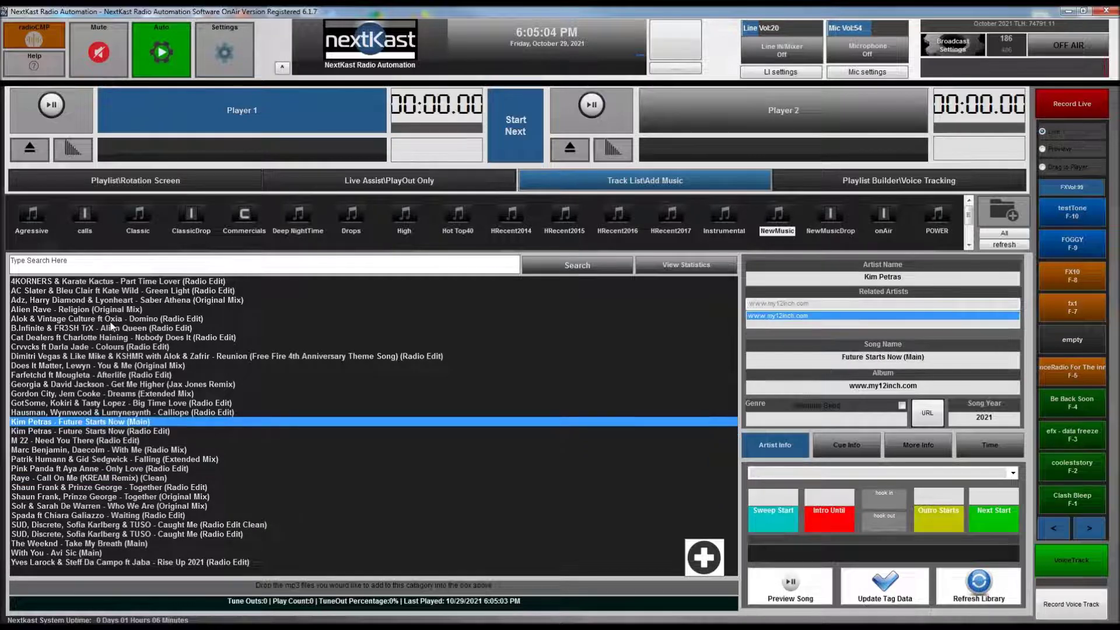
key(Up)
key(Up)
key(Up)
key(Up)
key(Up)
key(Up)
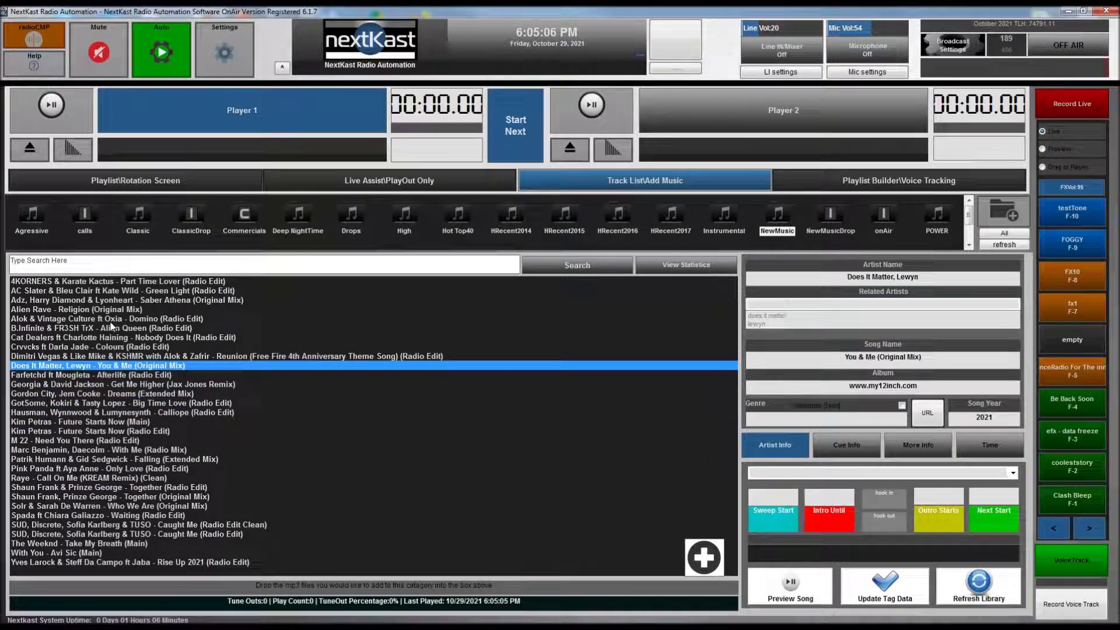
key(Up)
key(Up)
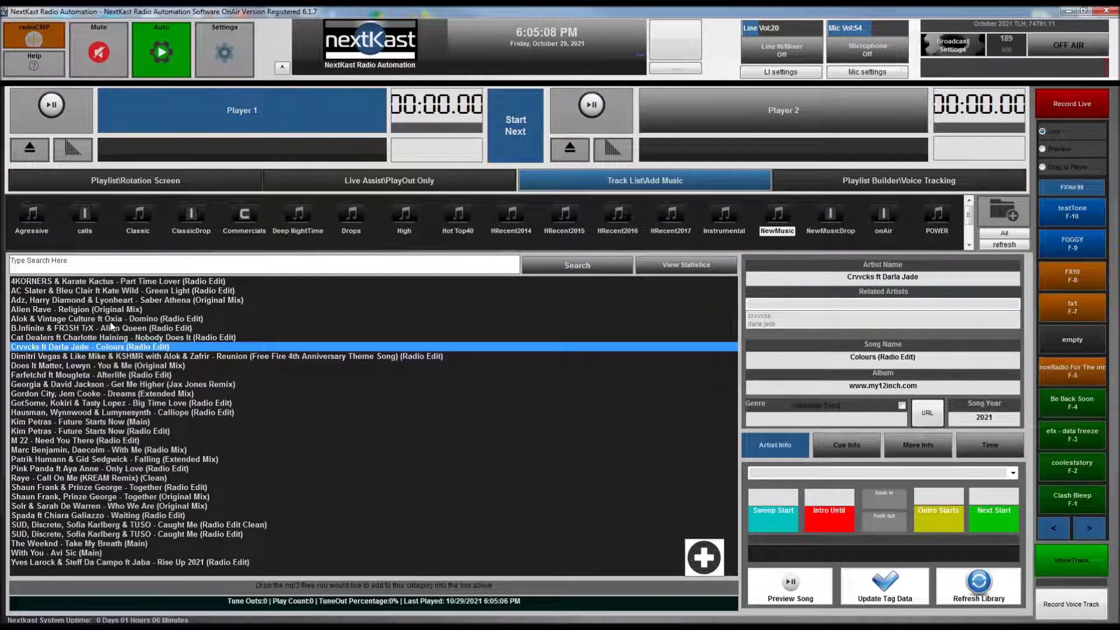
key(Up)
key(Down)
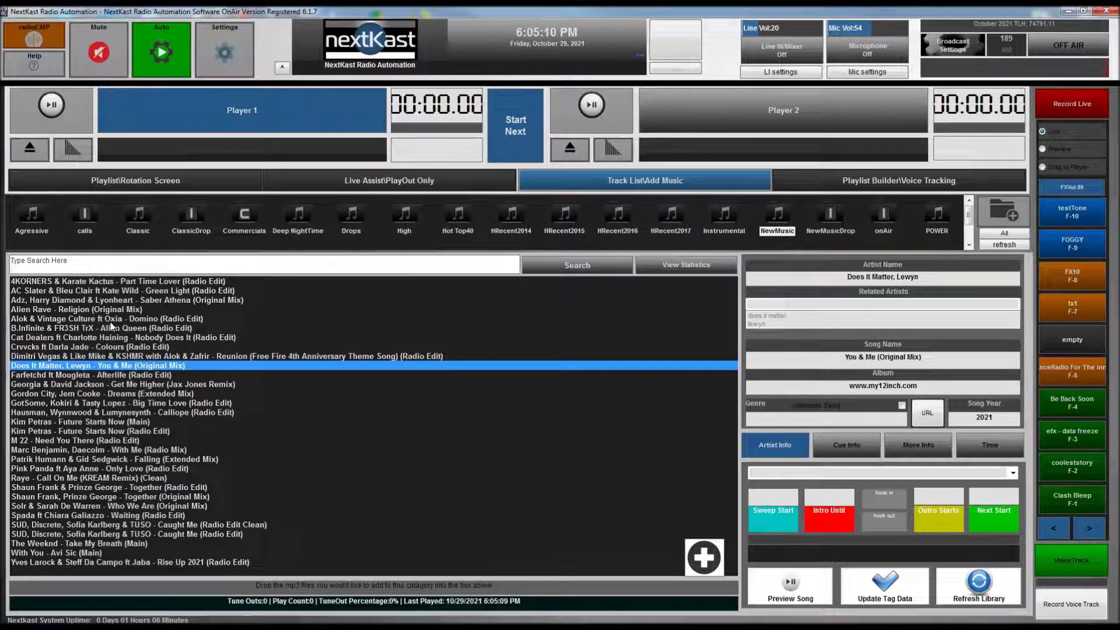
key(Up)
key(Up)
key(Down)
key(Down)
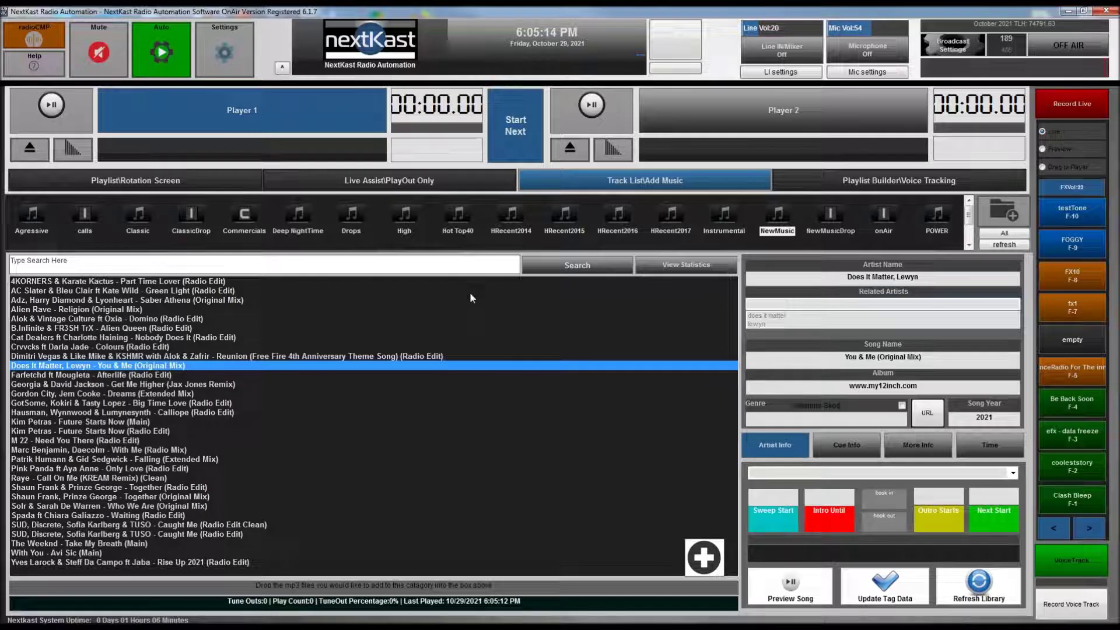
Compare the artist name with the separate related artists on the NewMusic tracks You & Me, Big Time Love, Nobody Does It and Falling.
drag(848, 277, 895, 277)
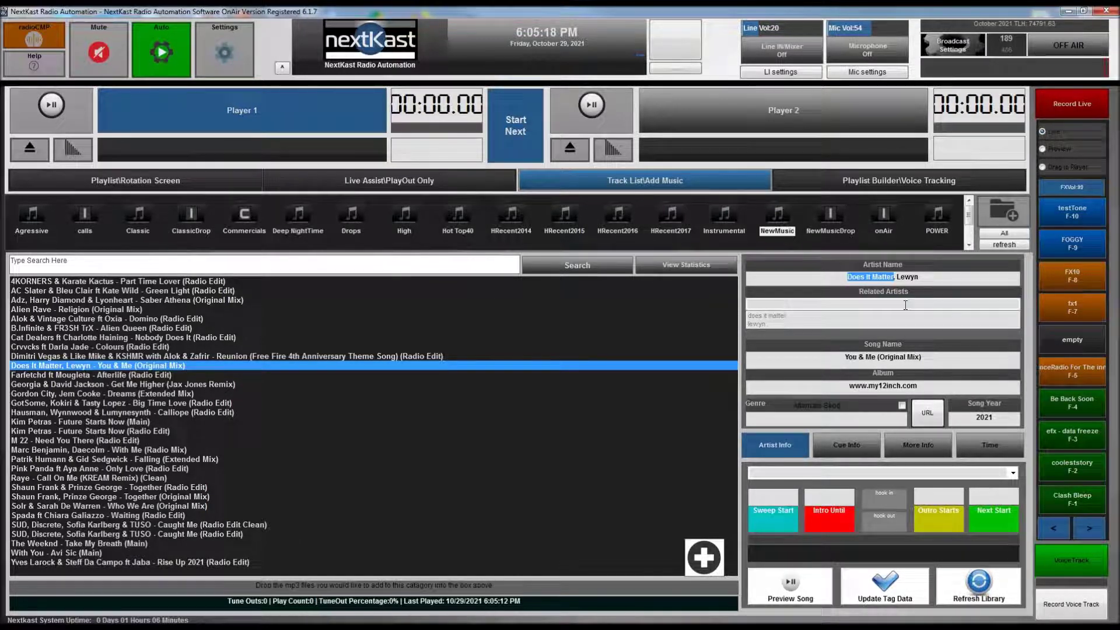
click(69, 403)
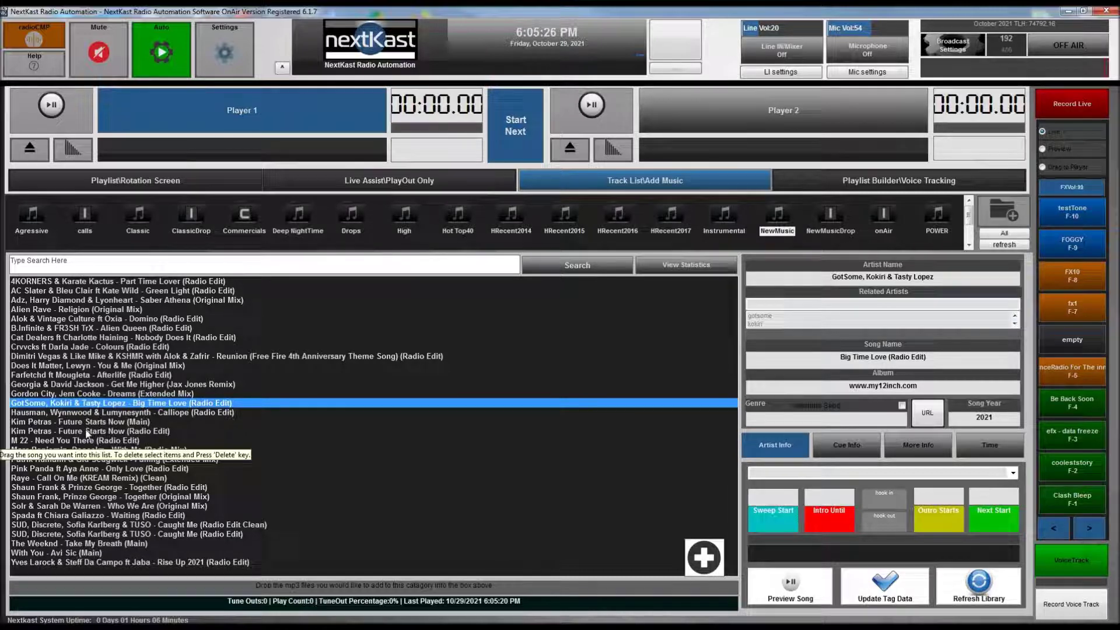
click(61, 337)
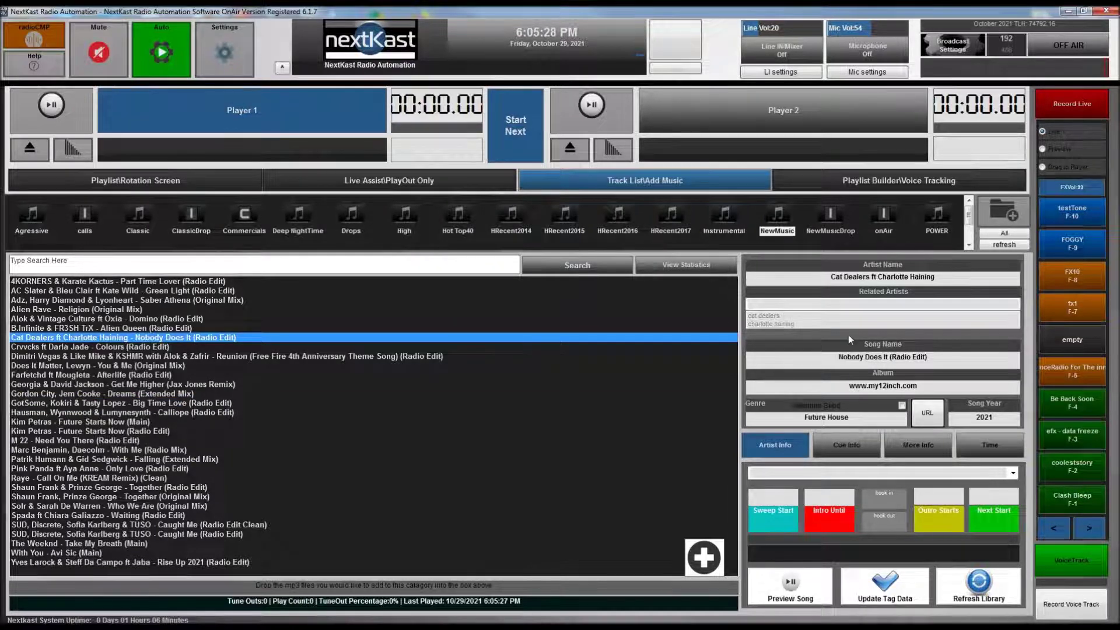
drag(833, 276, 869, 276)
click(790, 324)
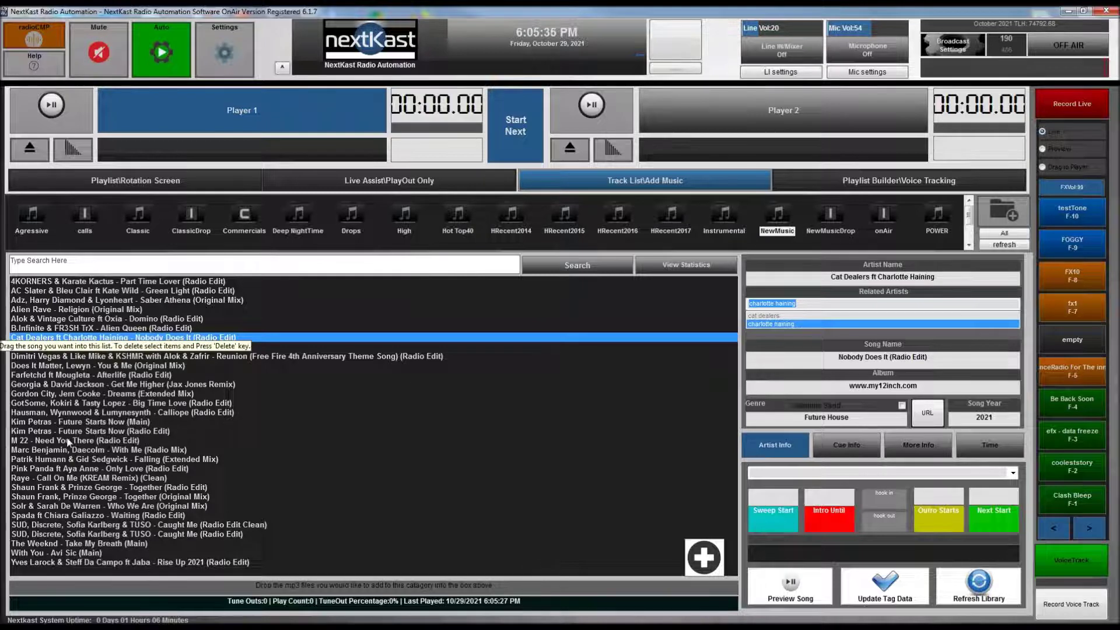
click(65, 460)
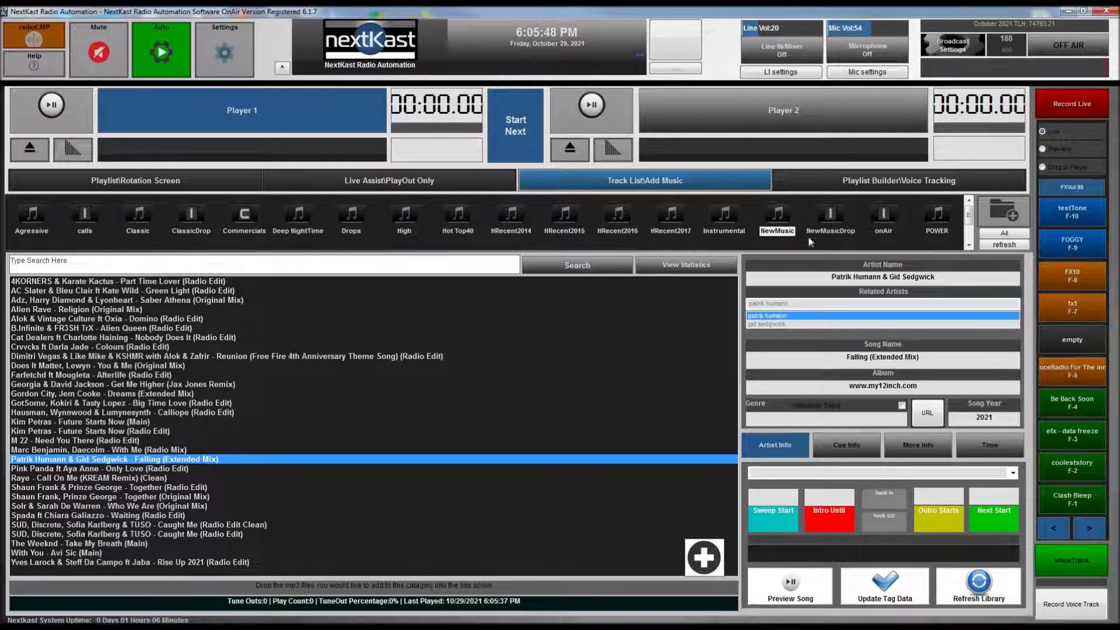
click(771, 225)
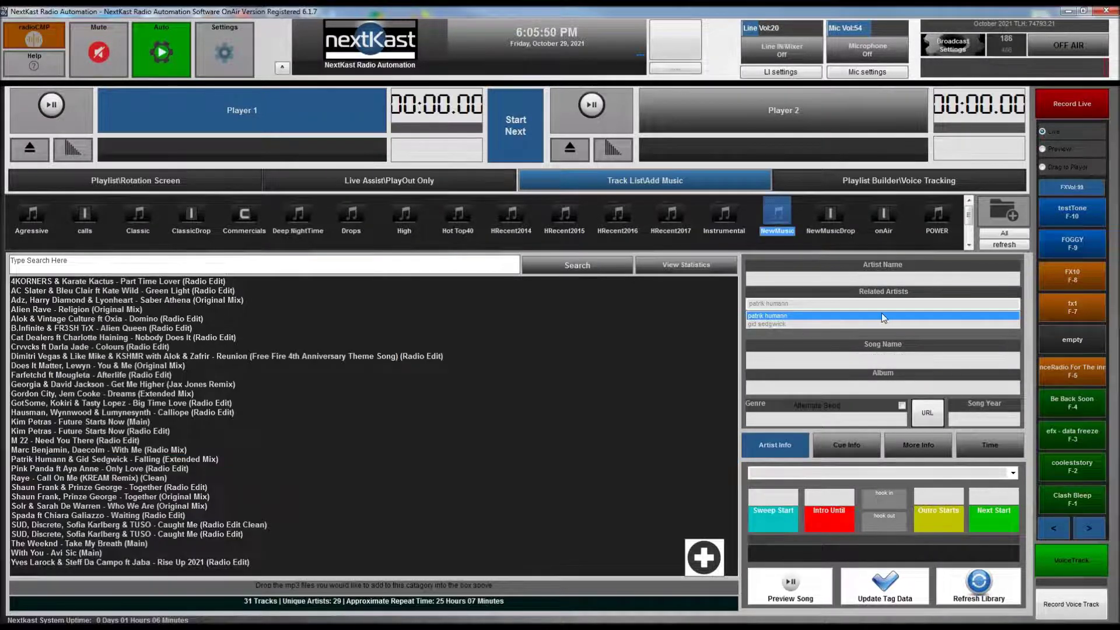
click(895, 304)
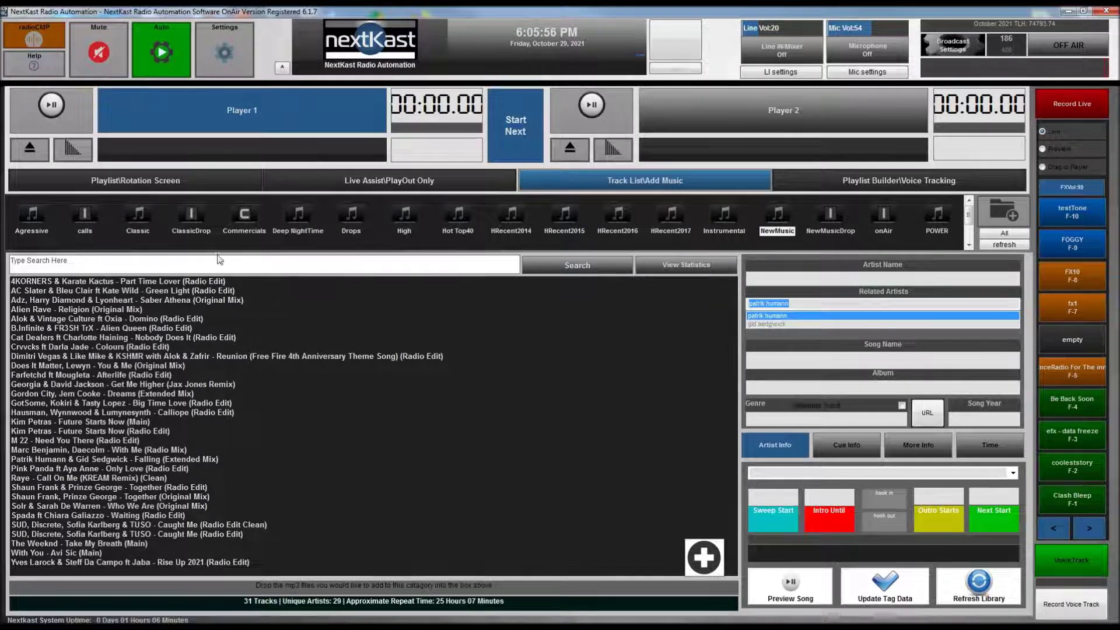
Reset and re-shuffle the playlist data from the program settings, accepting the Log Played Debug Mode option.
click(215, 53)
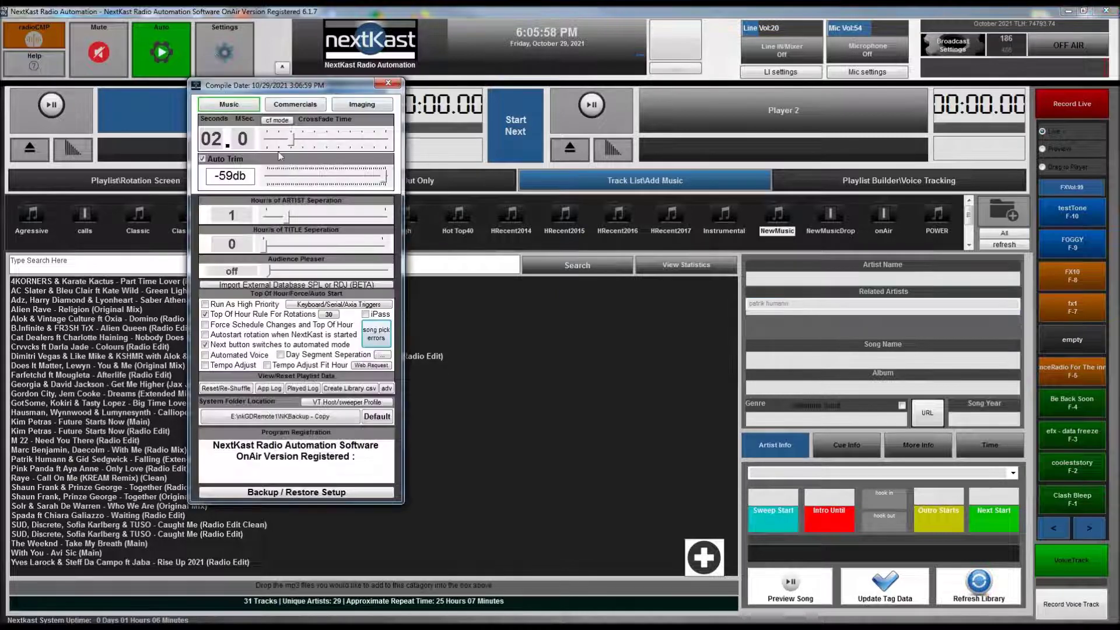
drag(304, 97, 427, 101)
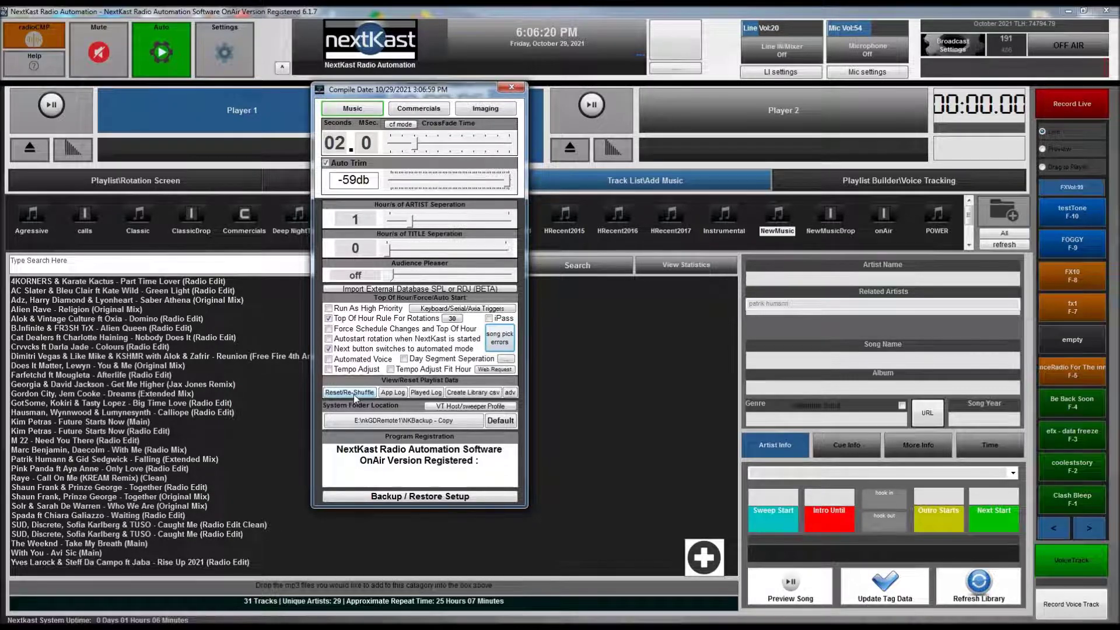
click(512, 87)
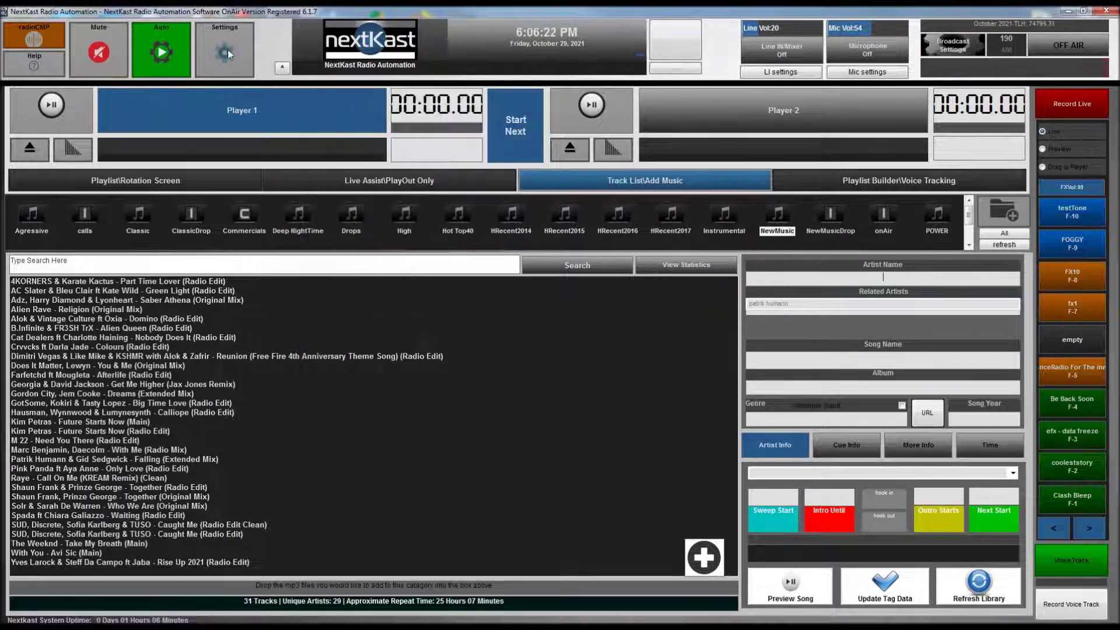
click(227, 50)
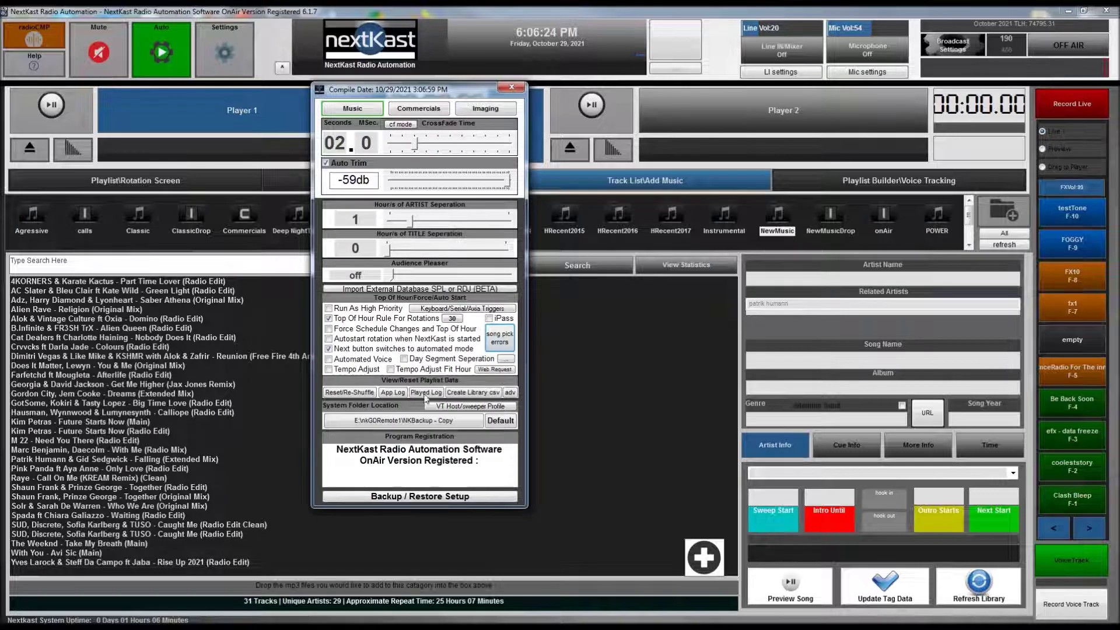
click(355, 391)
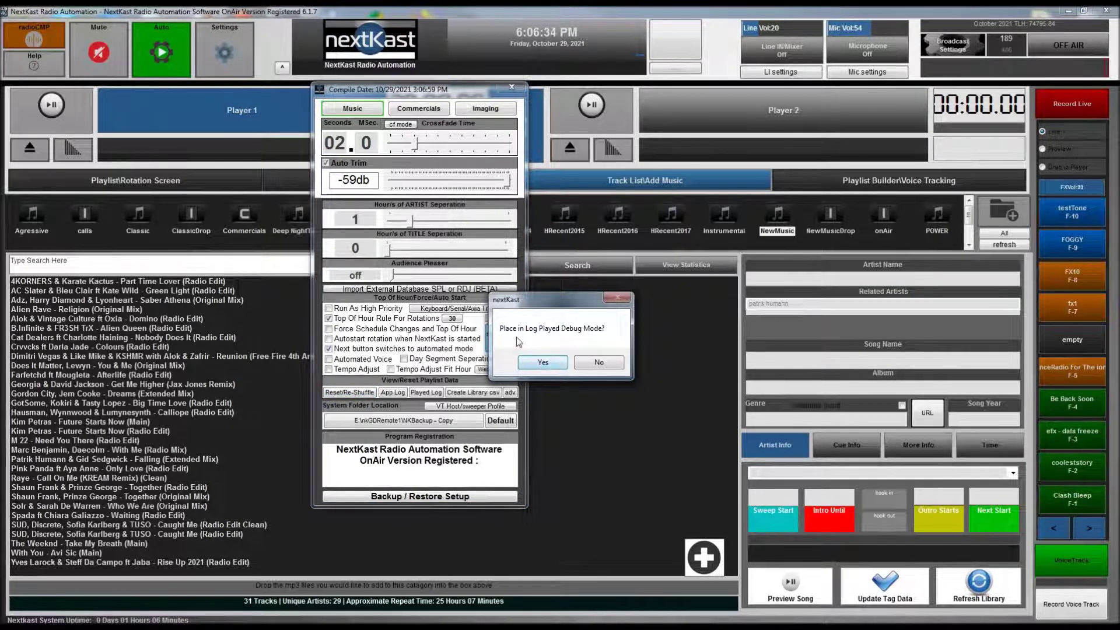
click(551, 362)
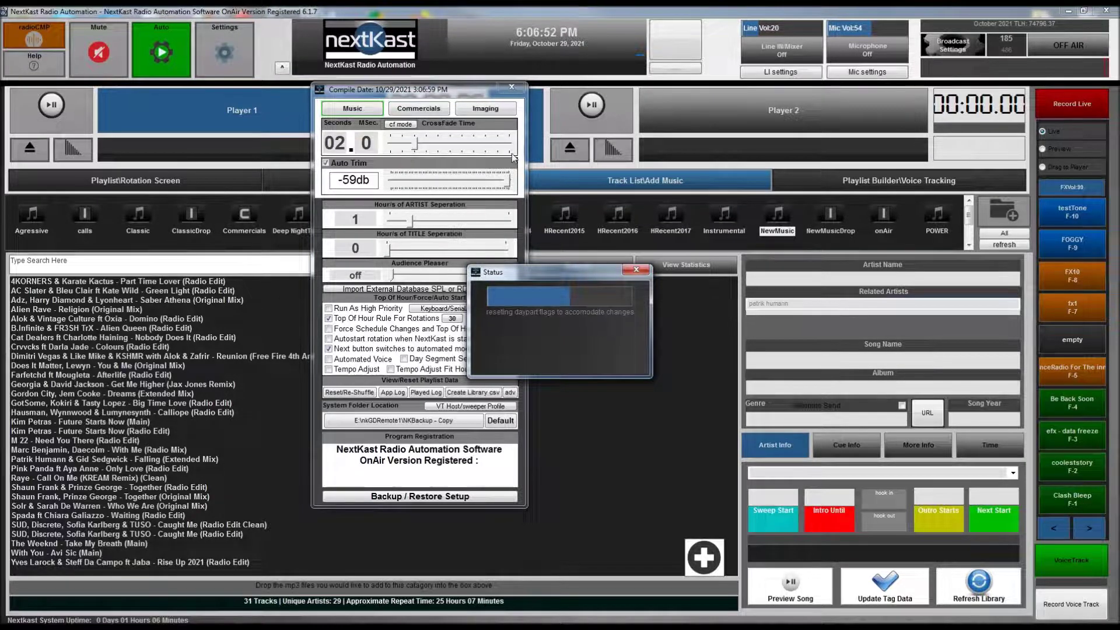
click(513, 86)
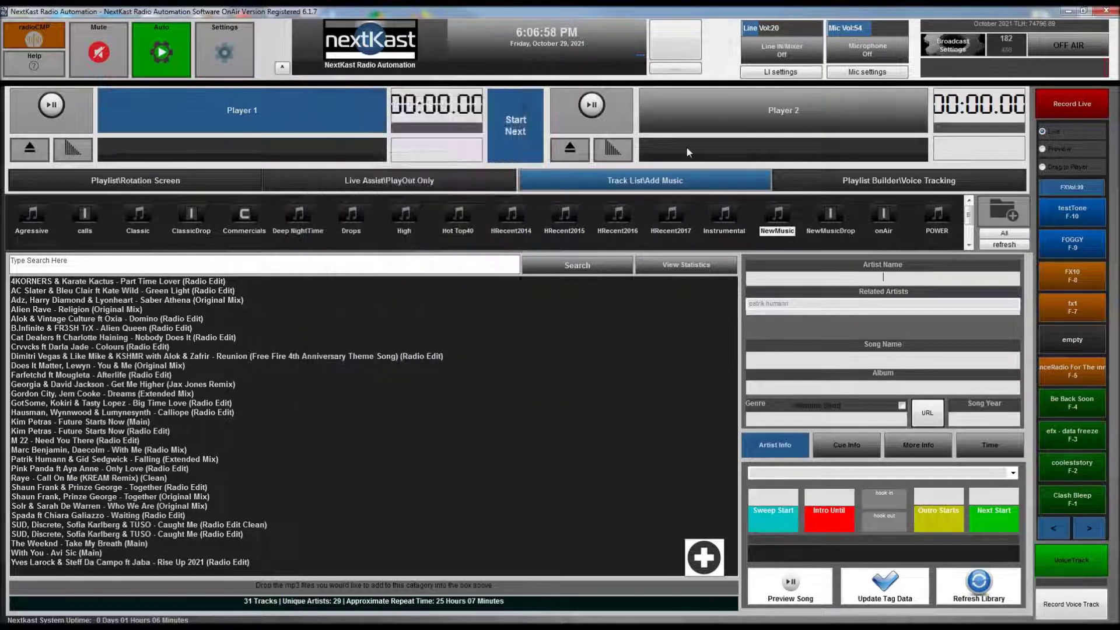
Generate 5 days of playlists from the scheduled rotations, starting 30 Oct 2021 at hour 0 with an hour count of 24.
click(872, 183)
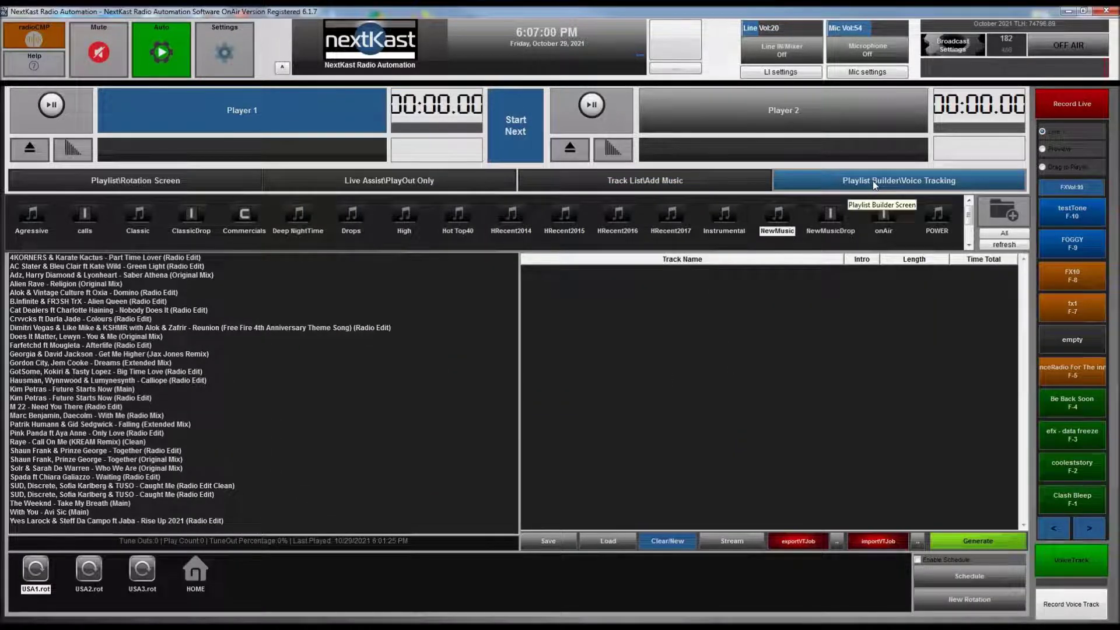
click(969, 543)
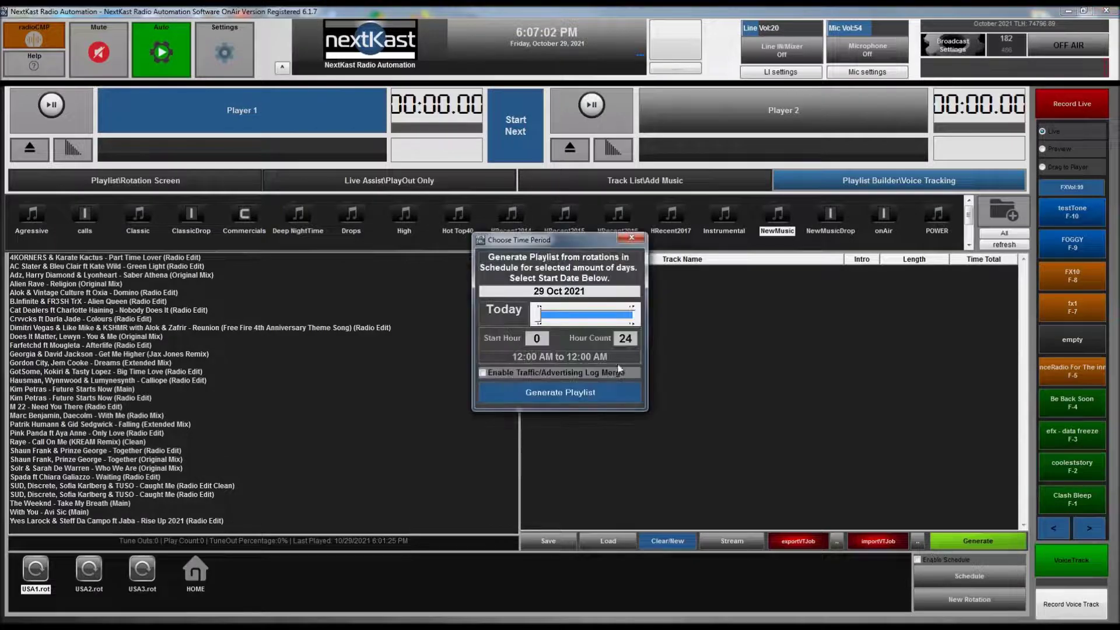
drag(539, 315, 555, 316)
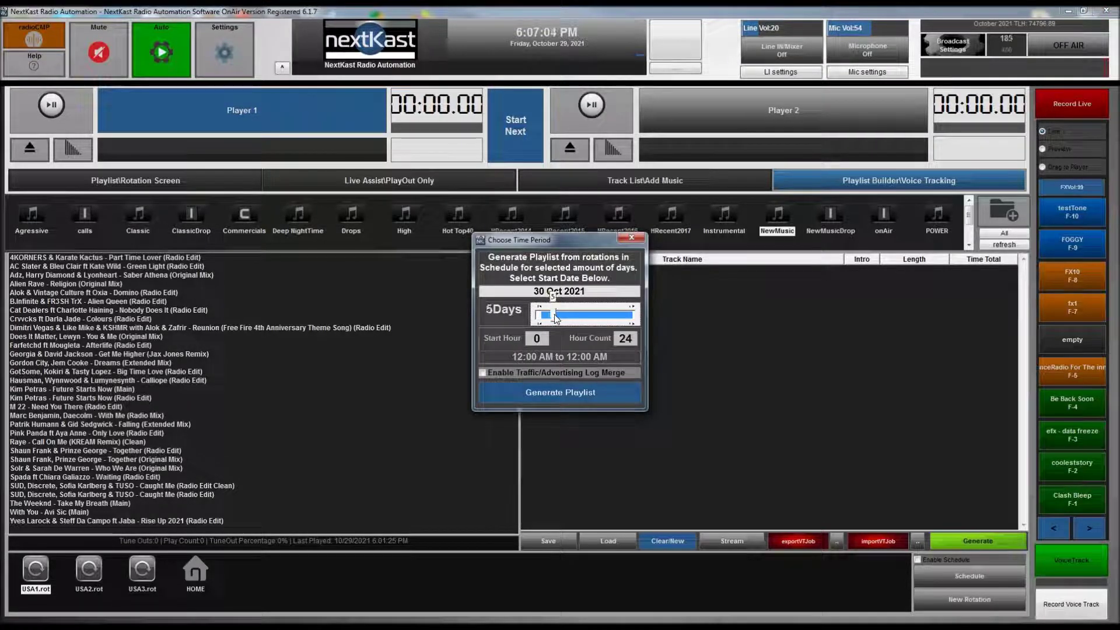
click(571, 394)
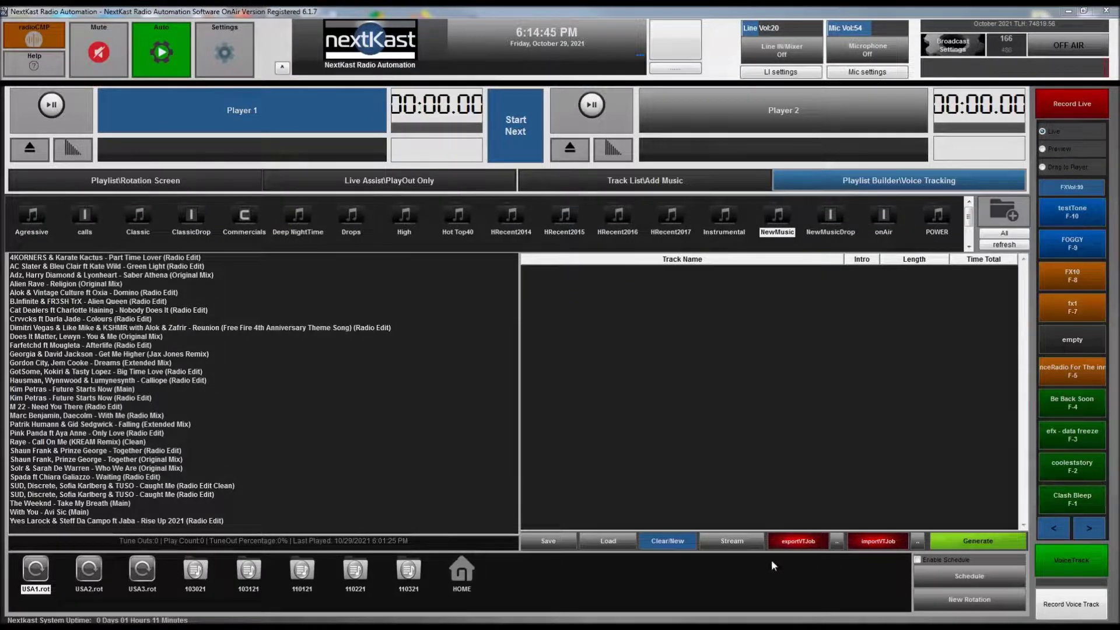
Inspect the generated 103021 hourly playlists 00, 01, 04, 05, 06 and 07 in the playlist builder.
click(196, 570)
click(37, 569)
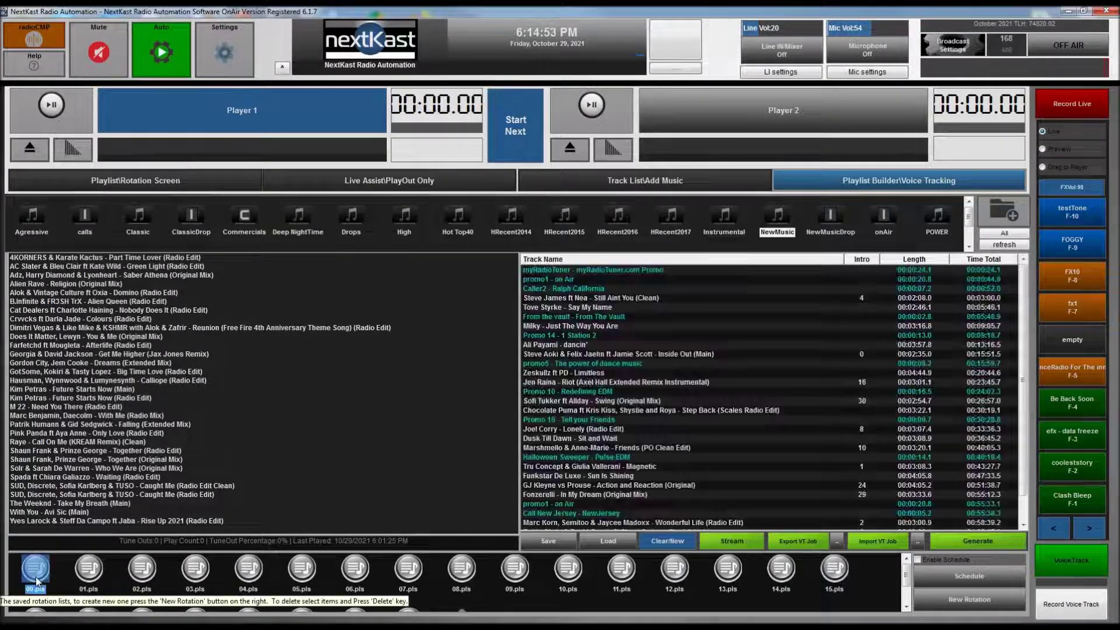
click(89, 568)
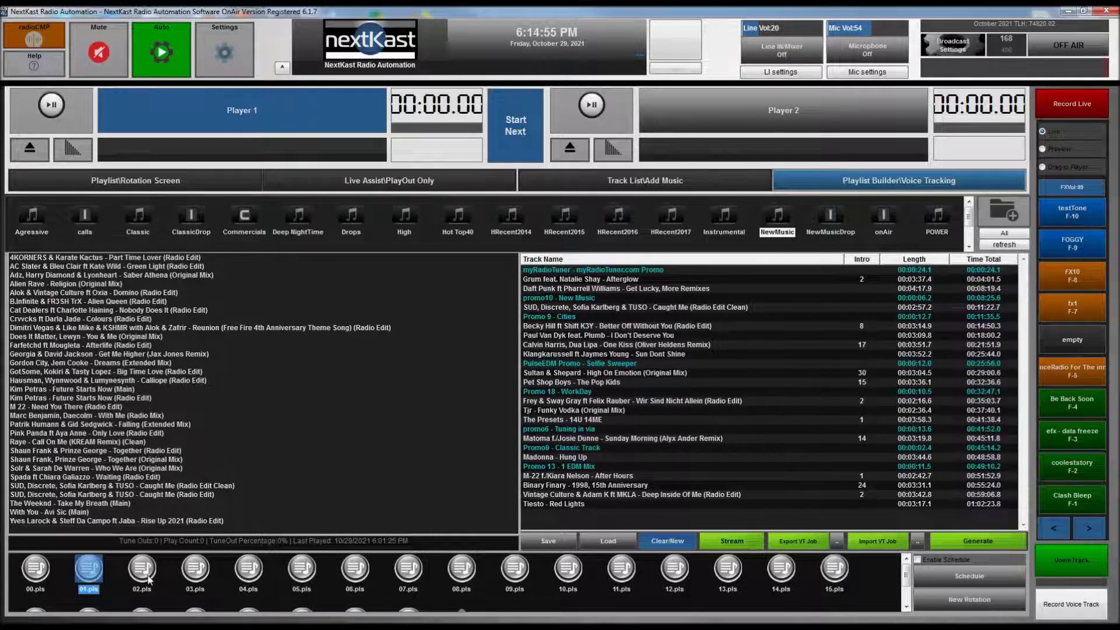
click(246, 573)
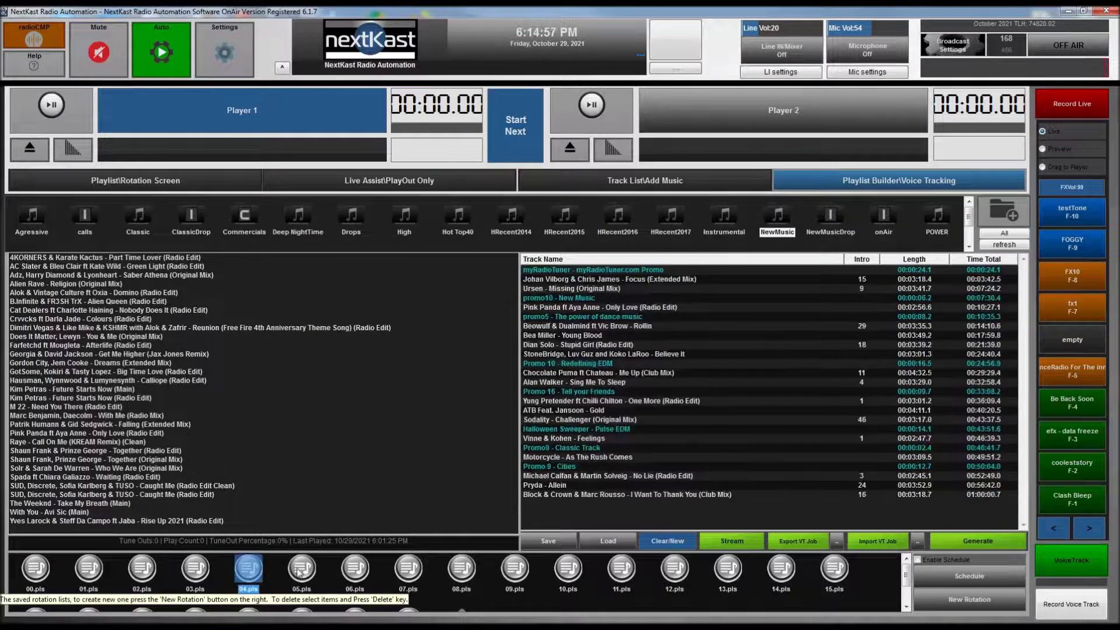
click(300, 571)
click(354, 570)
click(410, 571)
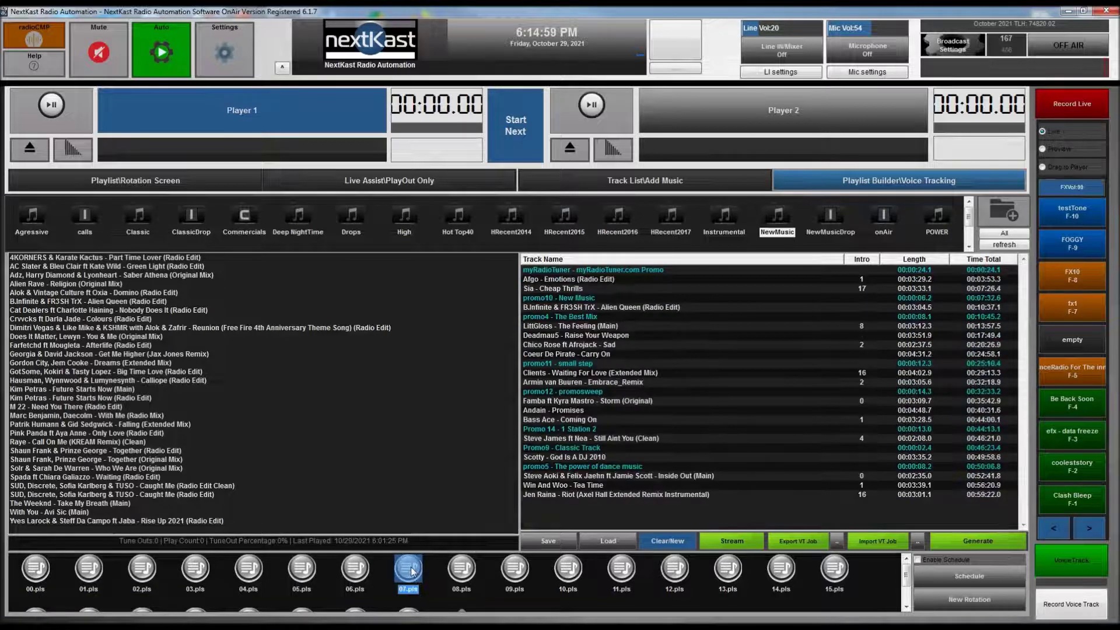
Inspect the generated 103021 hourly playlists 08, 09, 10, 11, 12 and 13.
click(474, 574)
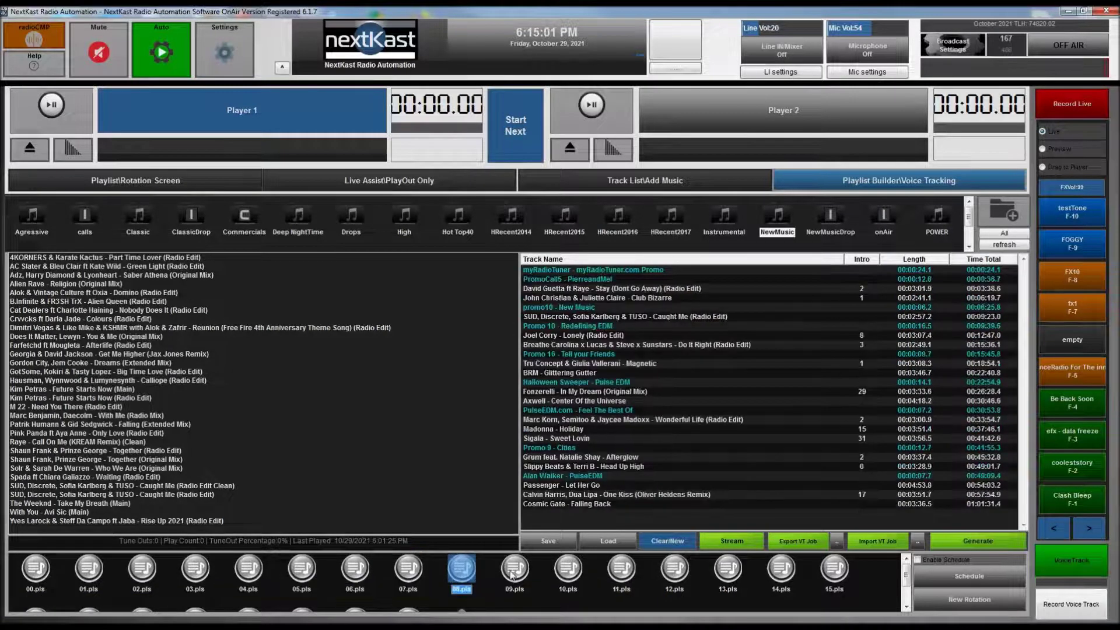
click(513, 573)
click(568, 571)
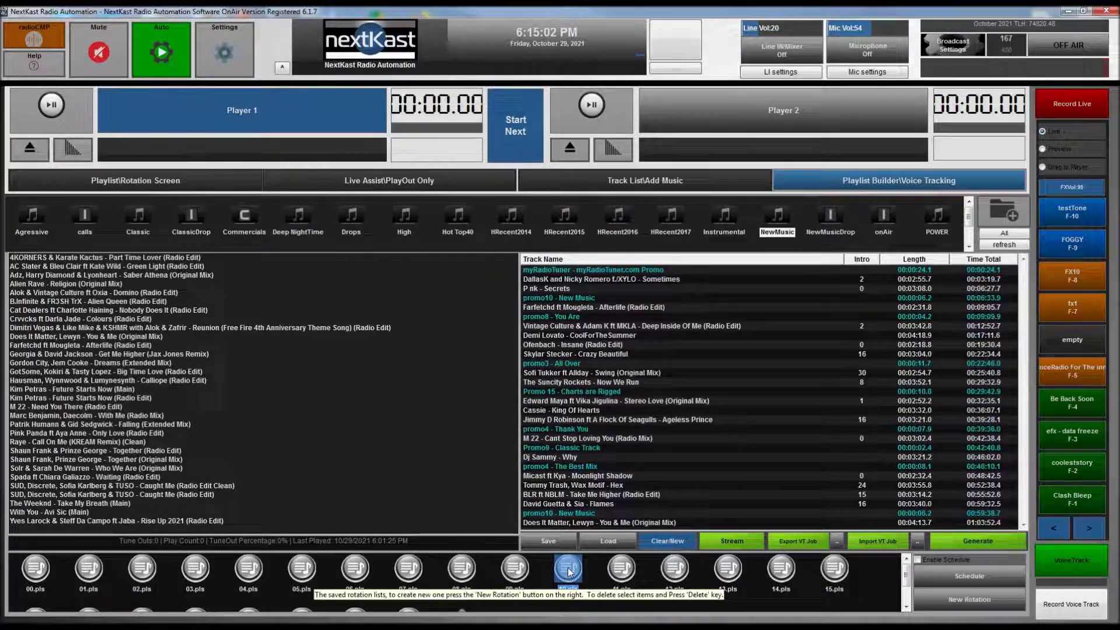
click(628, 574)
click(682, 573)
click(722, 572)
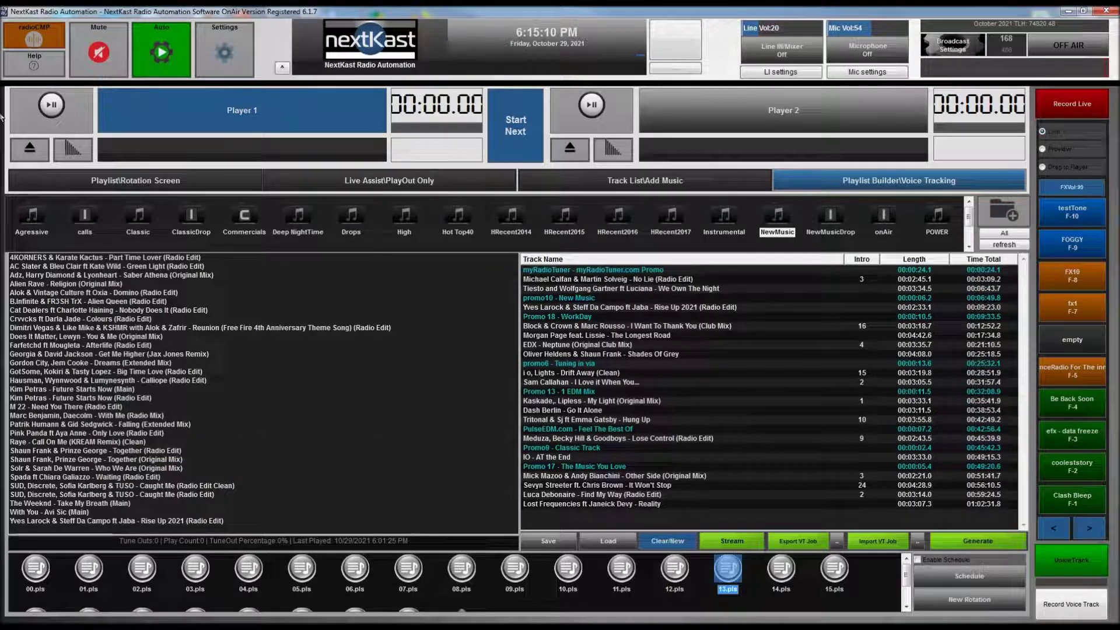
Check the song pick error log from the program settings and open the Category Health Report.
click(218, 58)
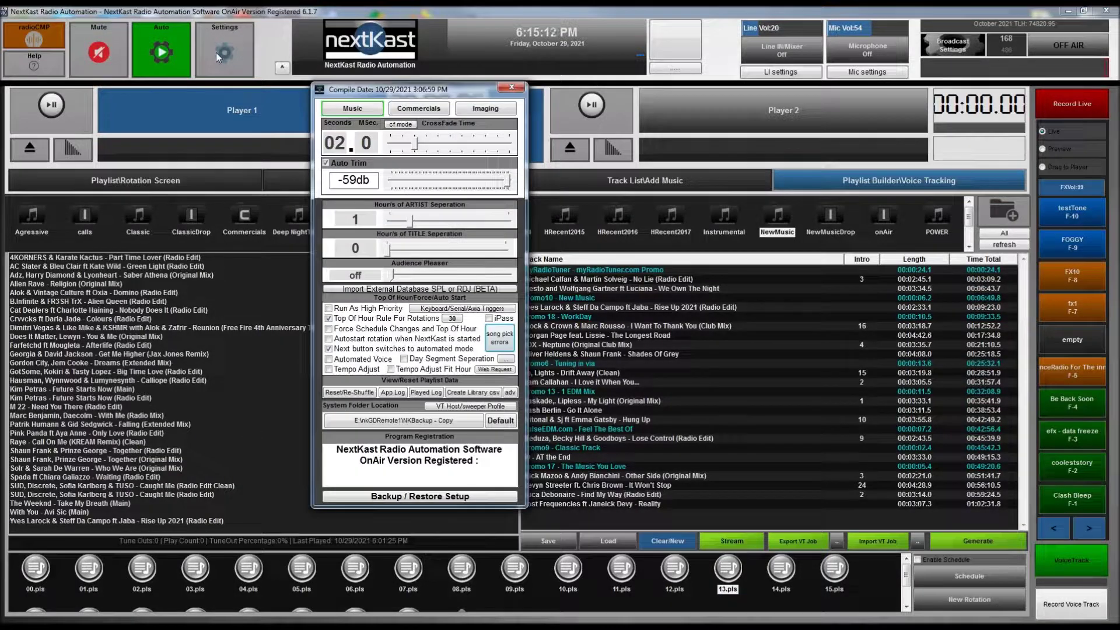
click(500, 338)
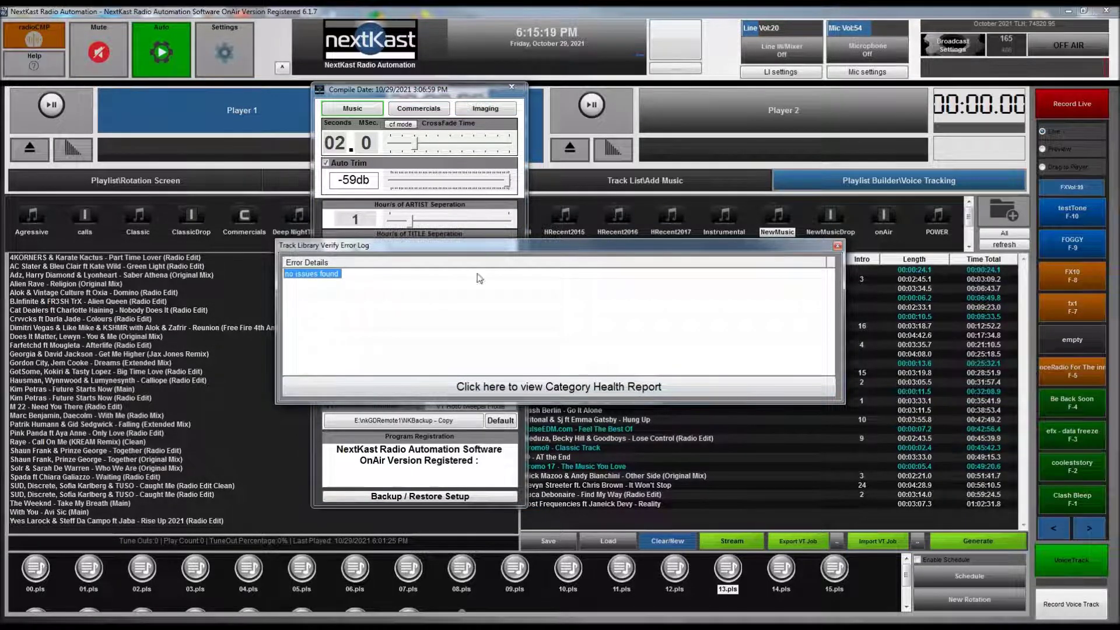
click(513, 88)
click(556, 387)
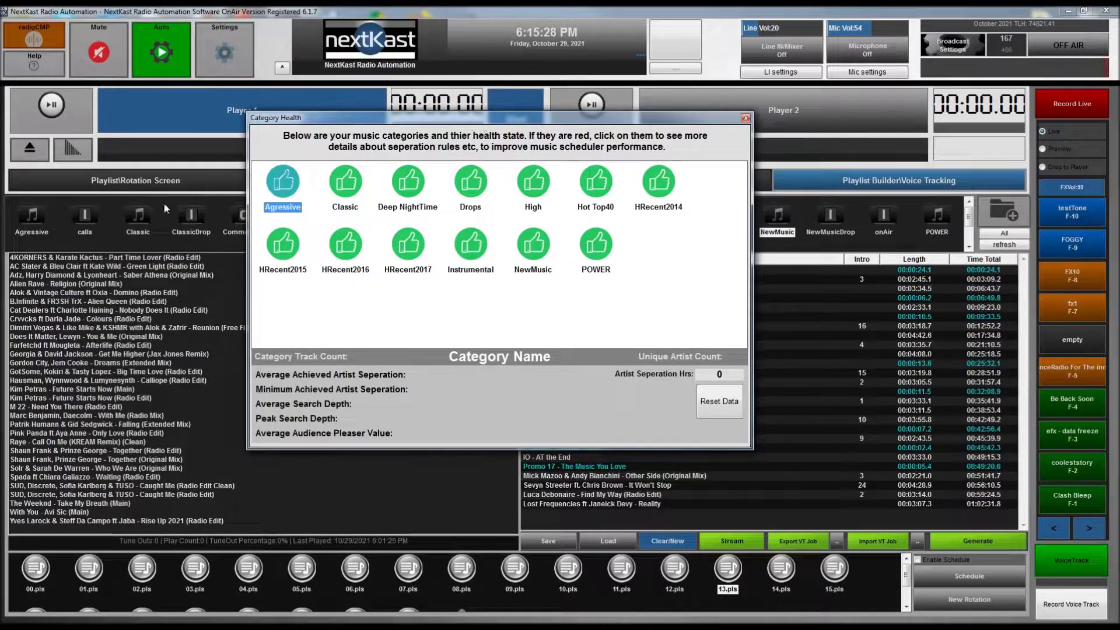
Review the health statistics of the Classic, Deep NightTime, Drops, High, Hot Top40, HRecent2014 and HRecent2015 categories.
click(336, 195)
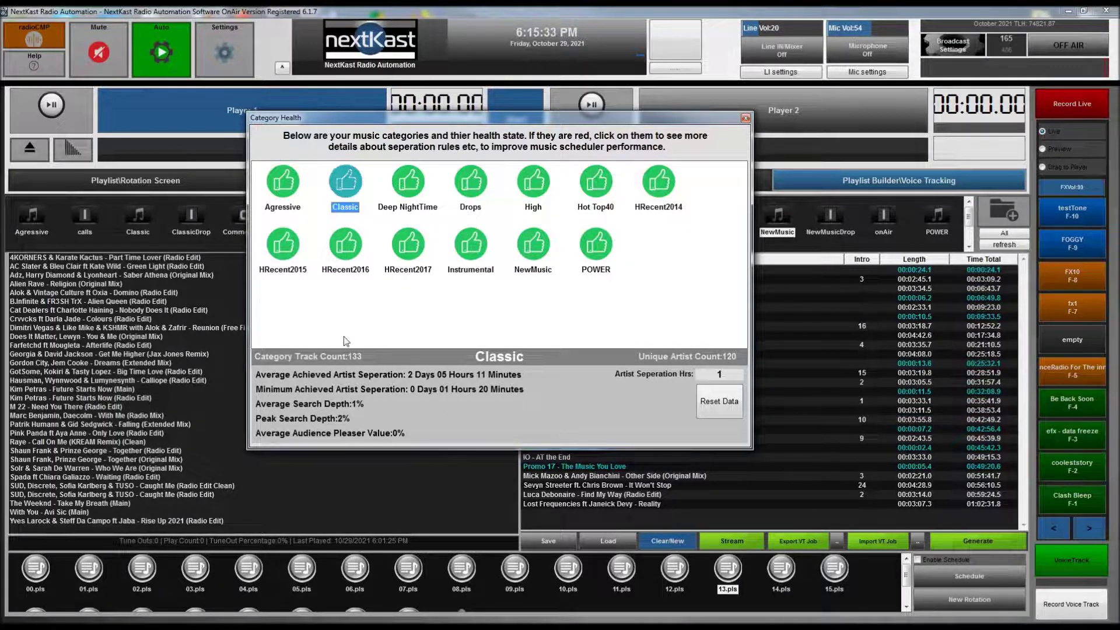
click(408, 184)
click(471, 183)
click(532, 188)
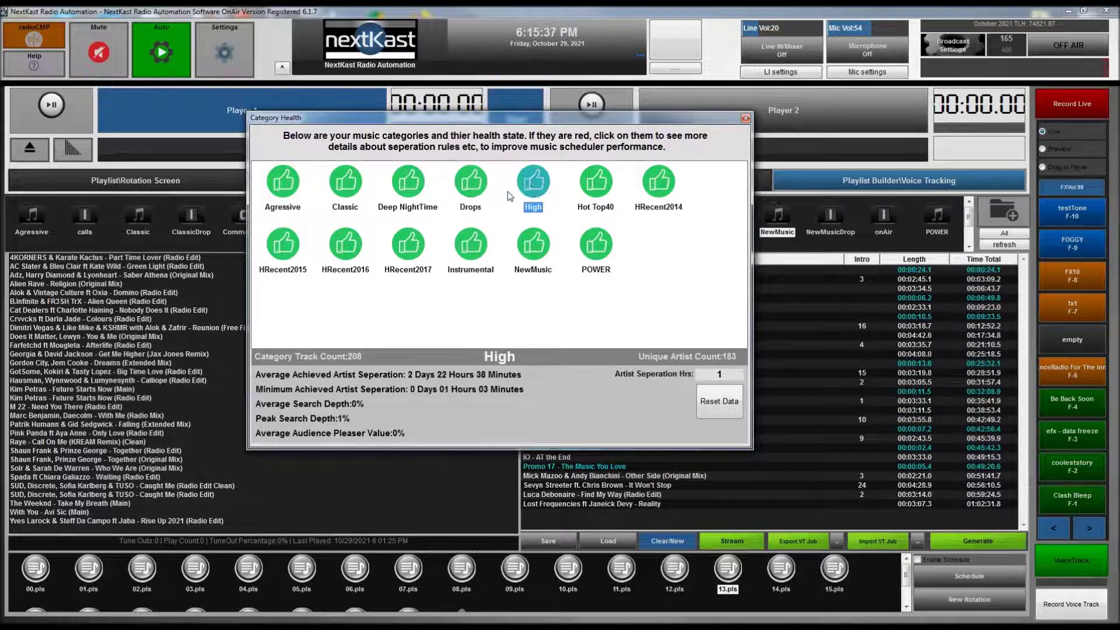
click(607, 191)
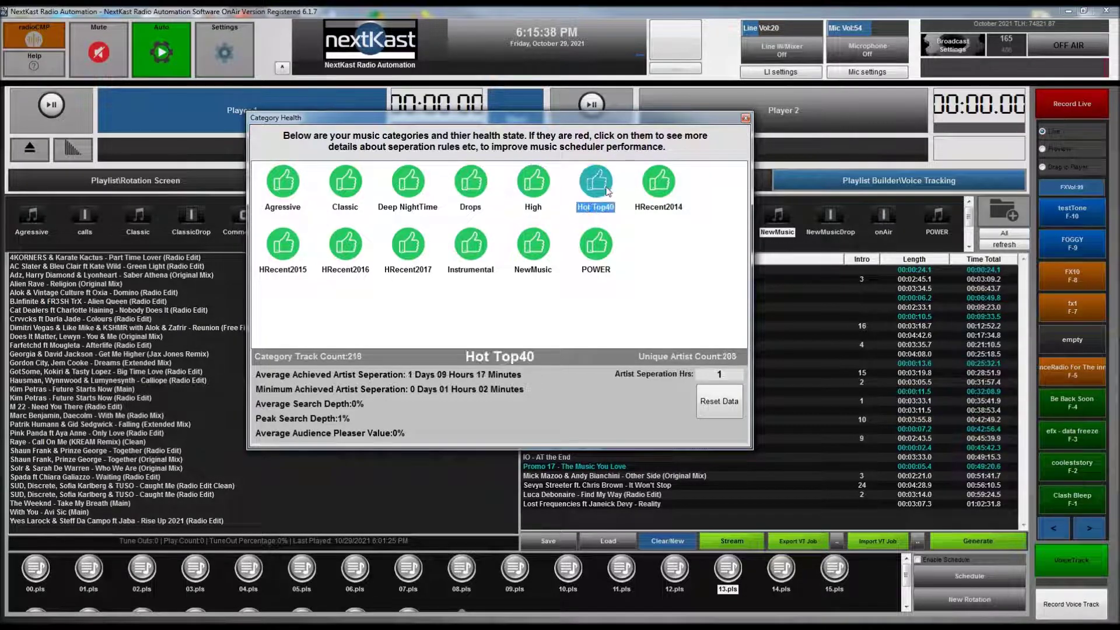
click(662, 186)
click(275, 251)
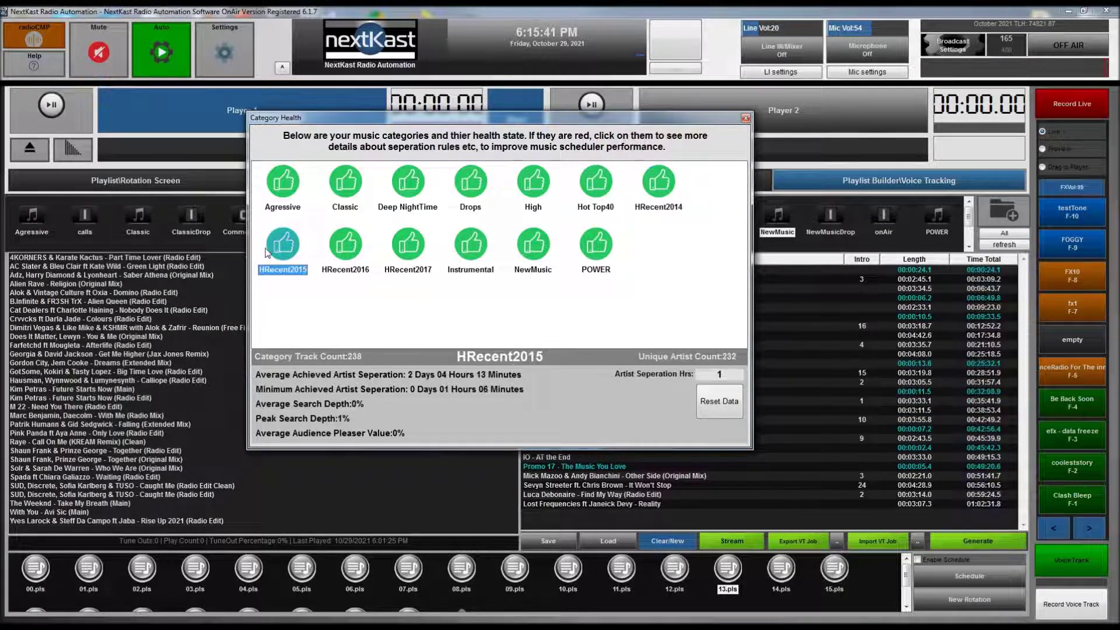
Review the health statistics of HRecent2016, HRecent2017, Instrumental, POWER and NewMusic, and close the category health report.
click(353, 253)
click(407, 253)
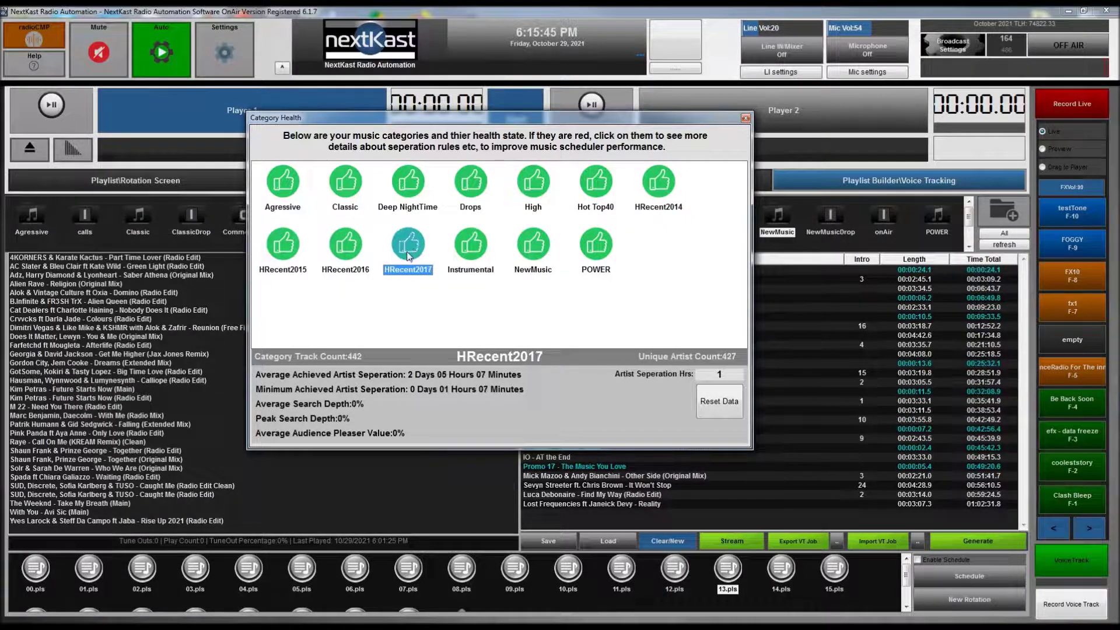
click(474, 249)
click(539, 252)
click(597, 248)
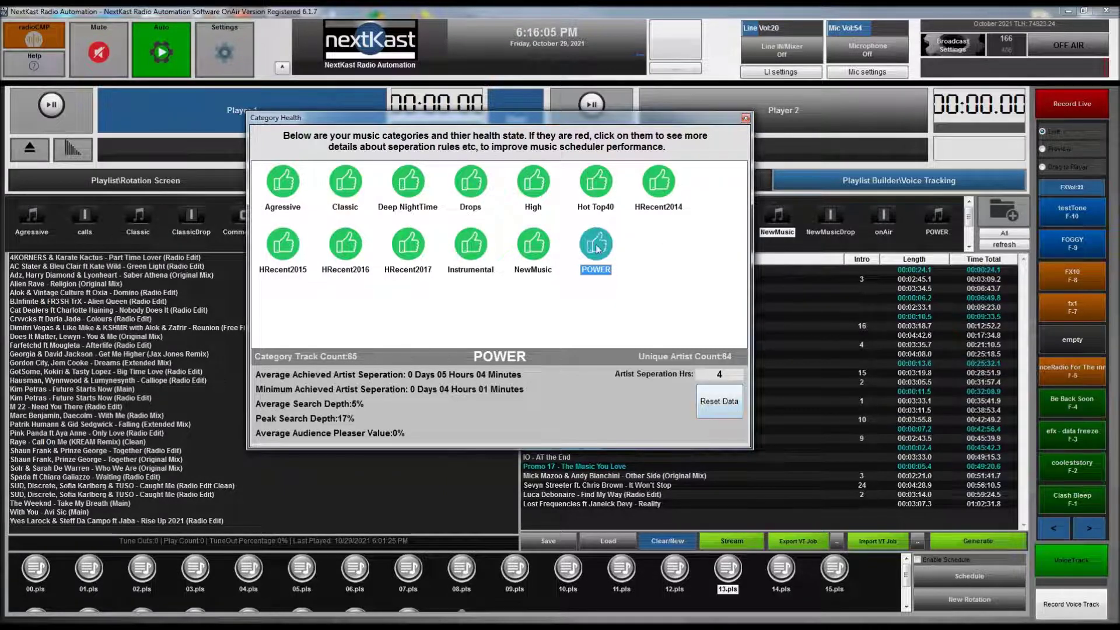
click(536, 248)
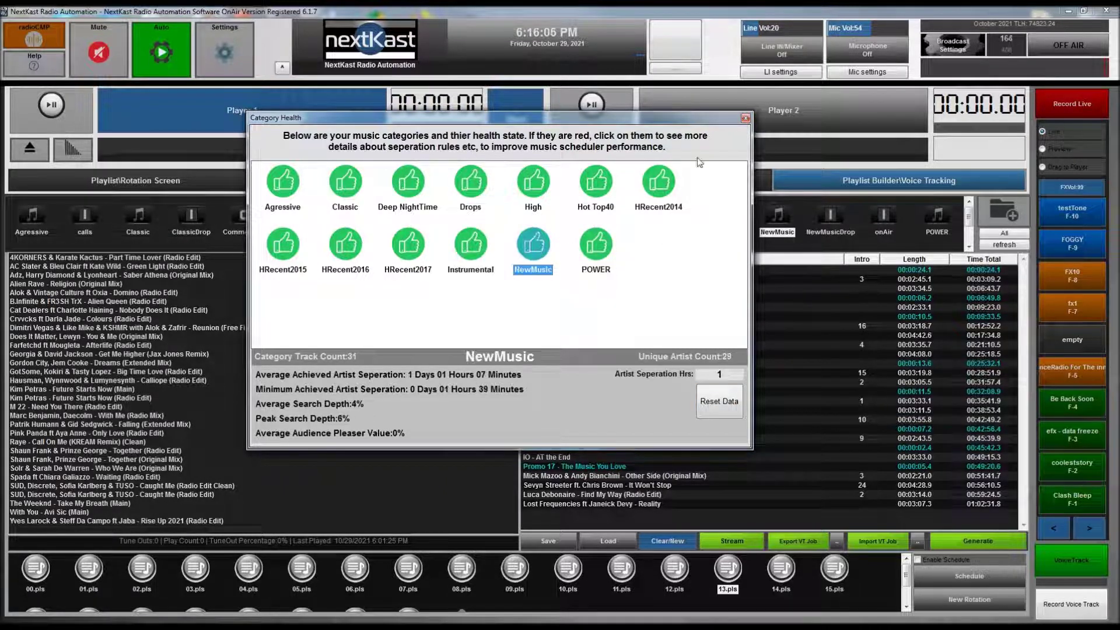
click(745, 118)
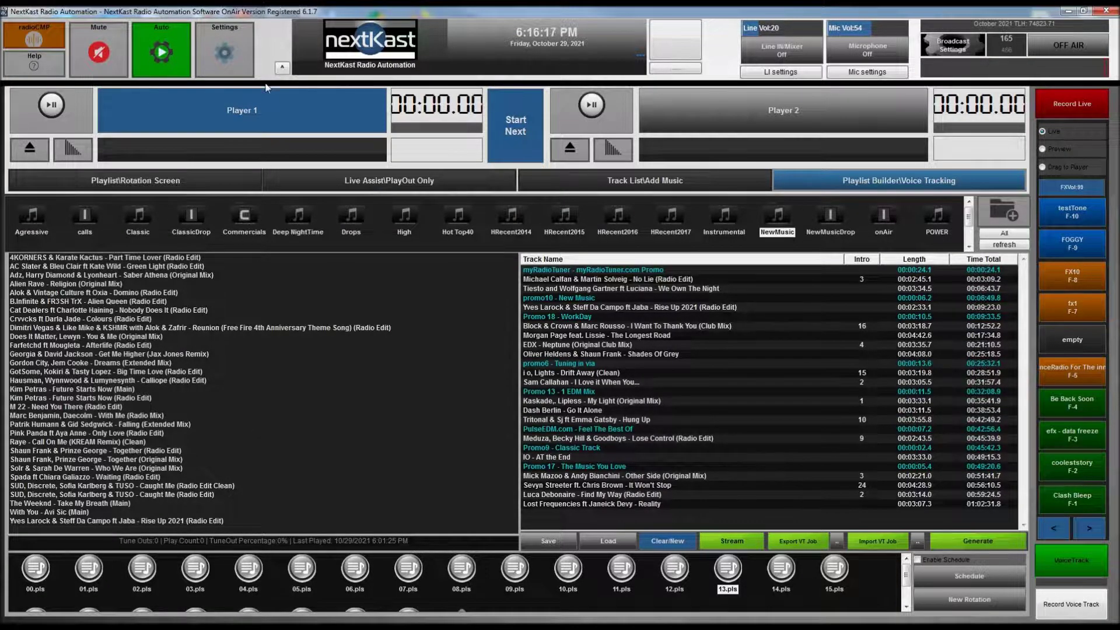
click(211, 53)
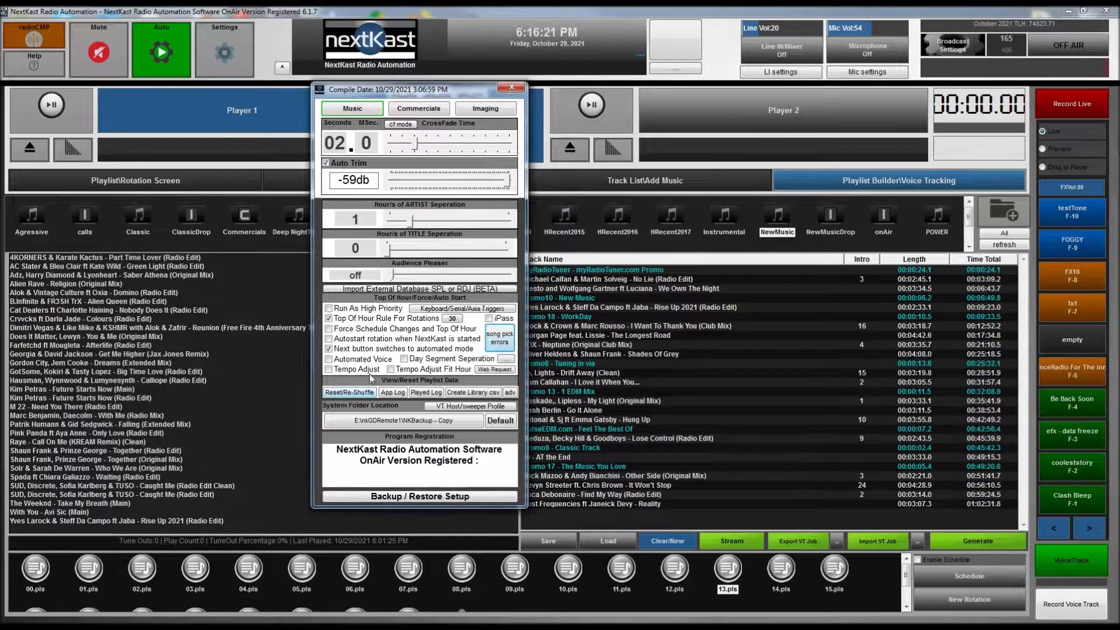
click(511, 89)
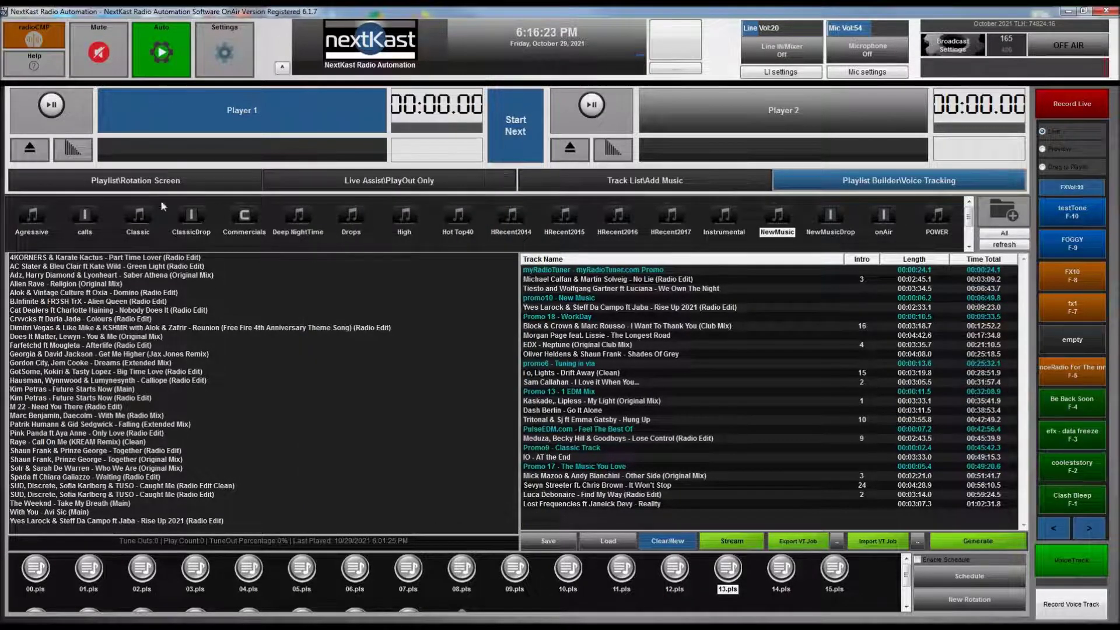
Open the played history search and look up "david" with the start date set to 2021-10-30.
click(207, 184)
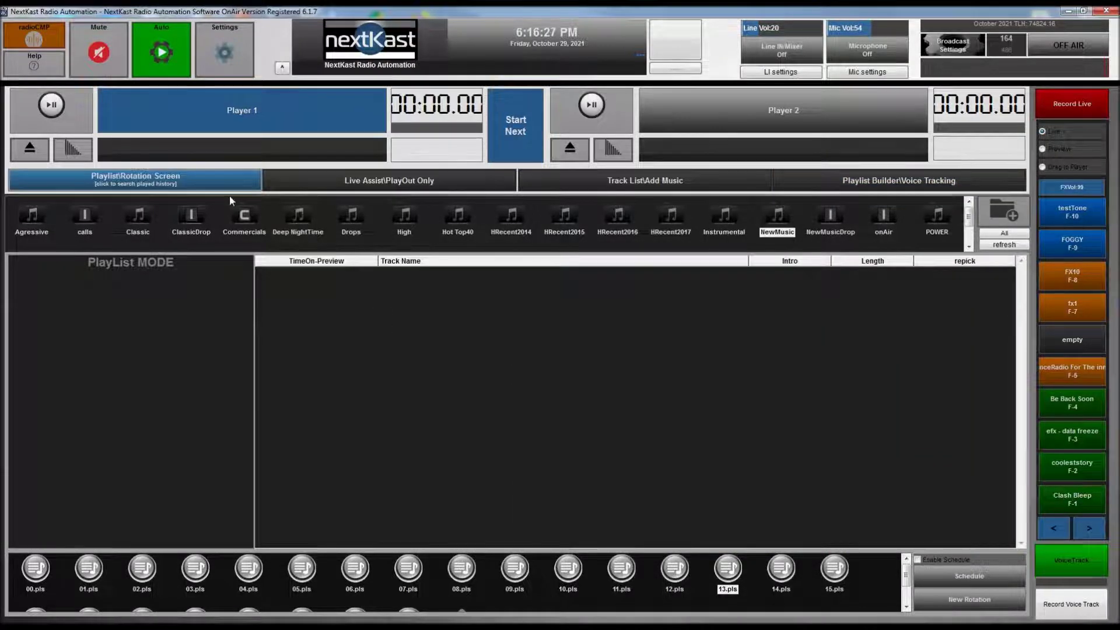
click(205, 180)
drag(295, 71, 479, 71)
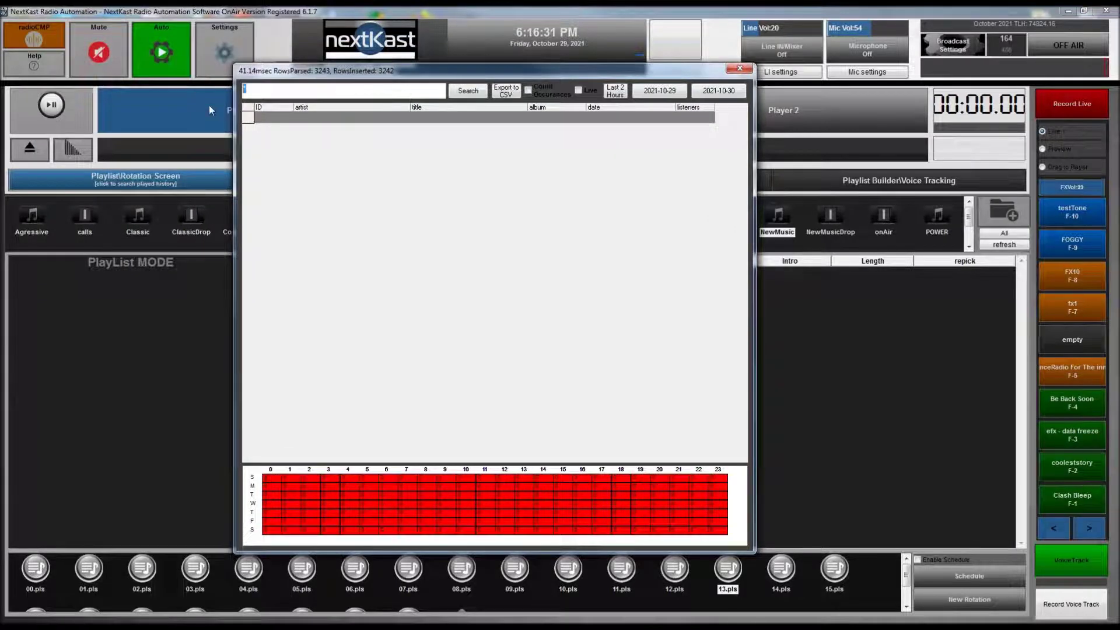
text(david)
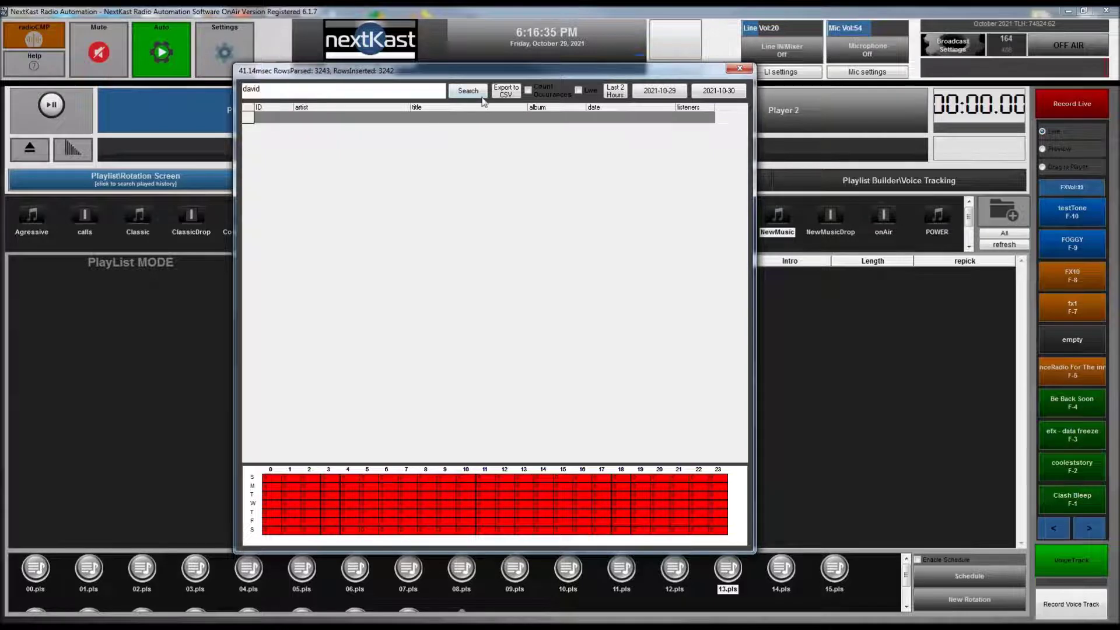
click(654, 91)
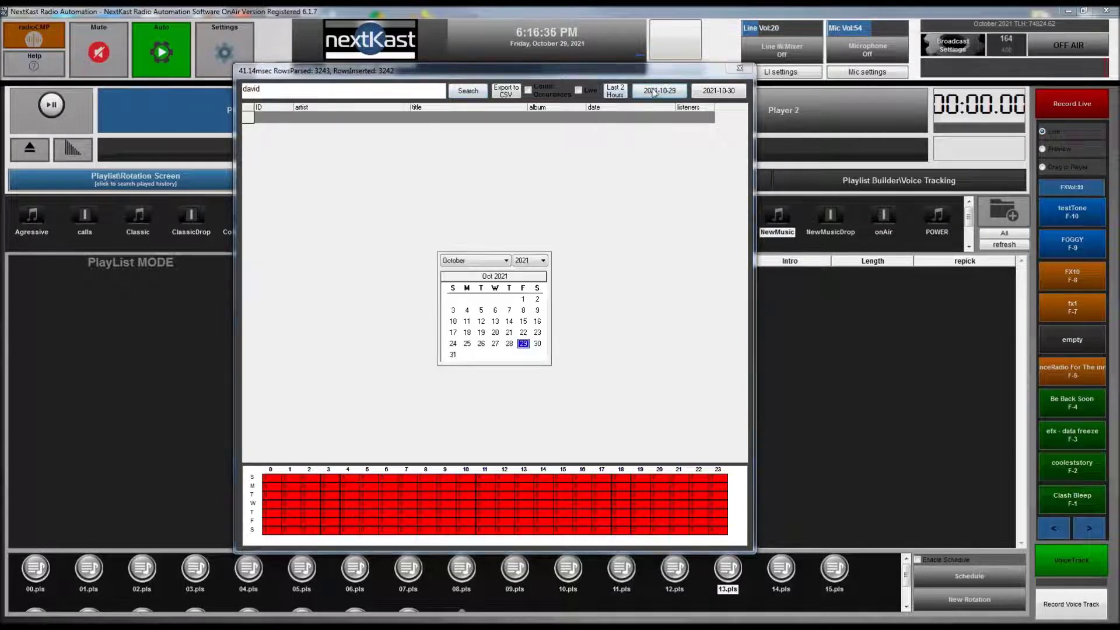
click(537, 345)
Set the end date of the played history search to 2021-11-05 and search for "david" again.
click(716, 94)
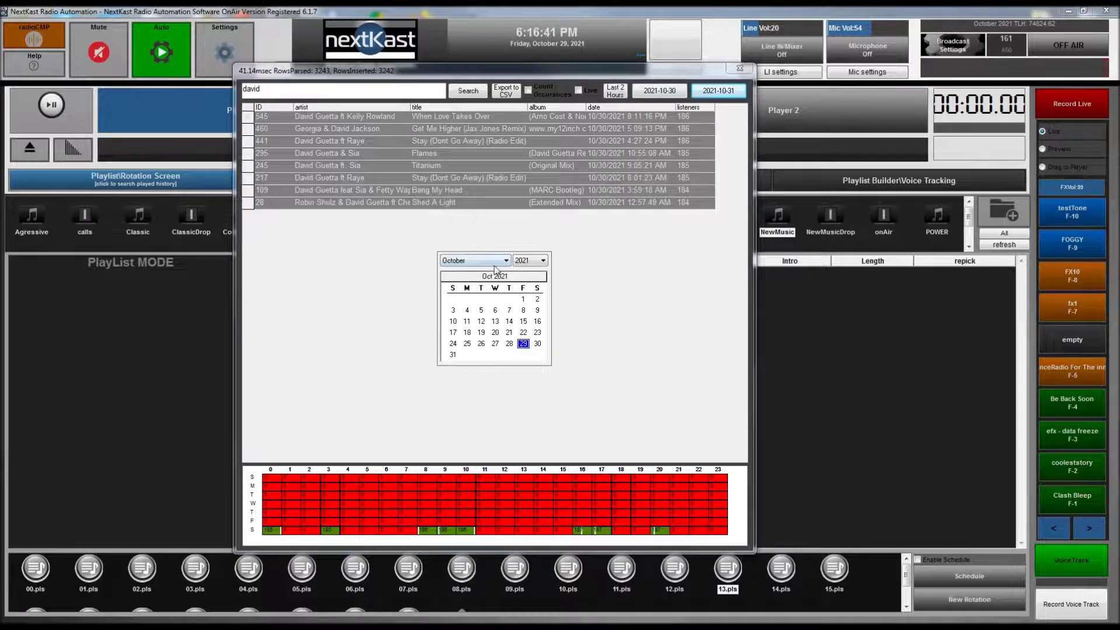
click(475, 260)
click(472, 348)
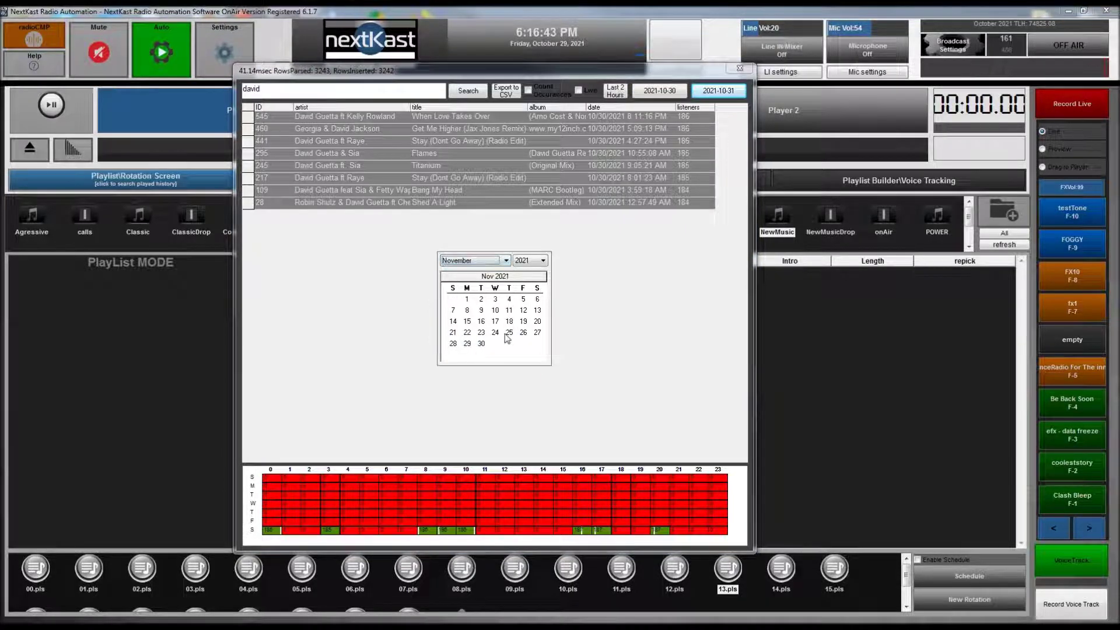
click(523, 299)
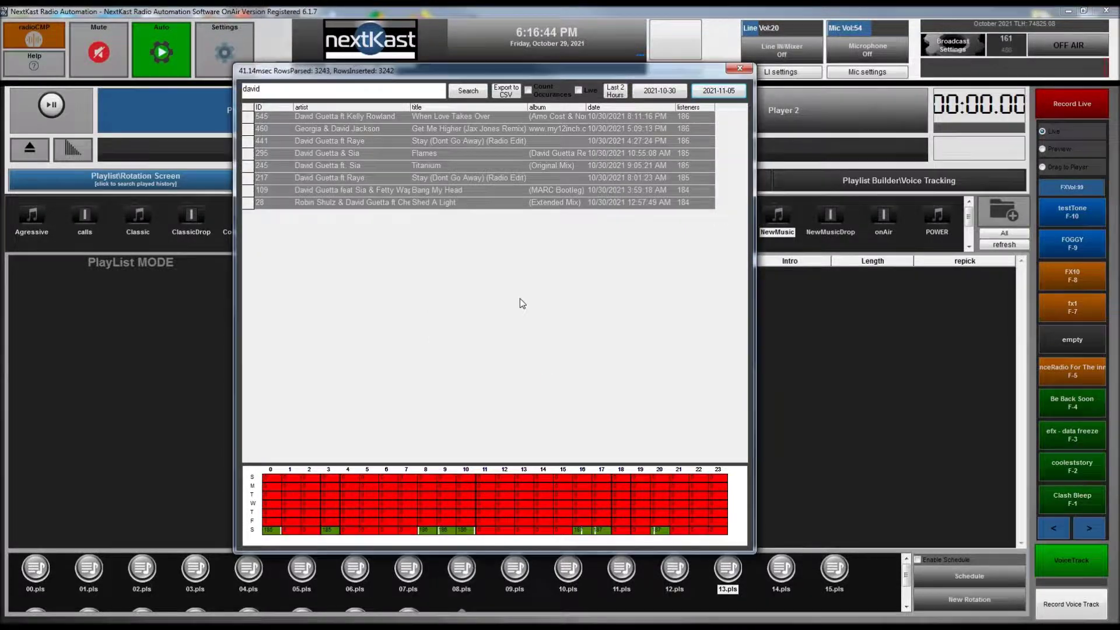
click(471, 93)
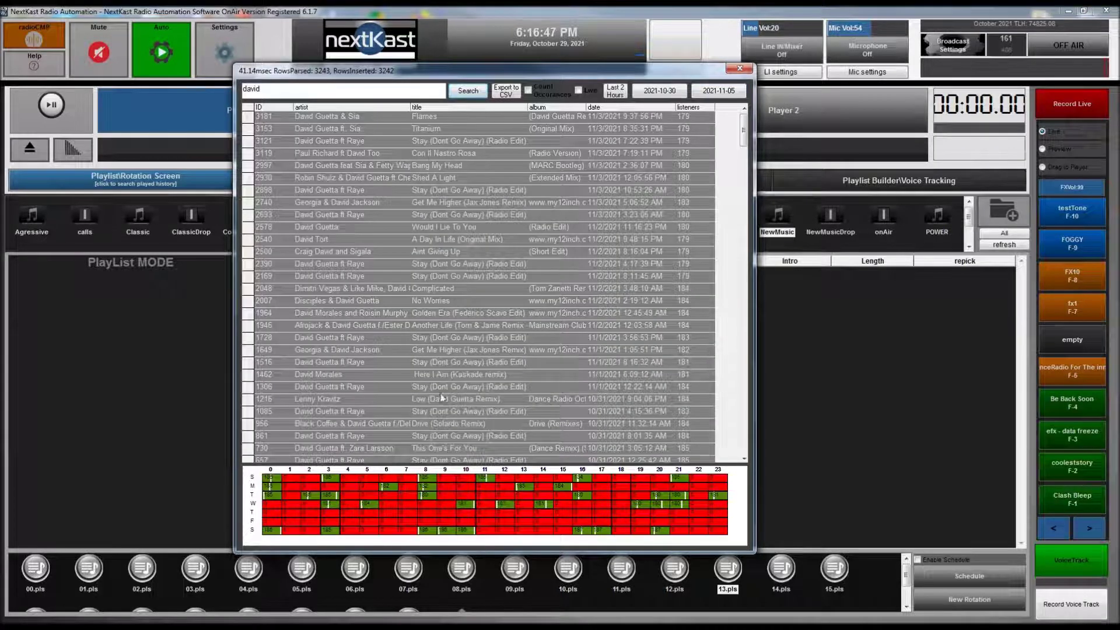
Search the played history for the title text "Stay (" to check when the song is scheduled.
double_click(304, 89)
text(Sa)
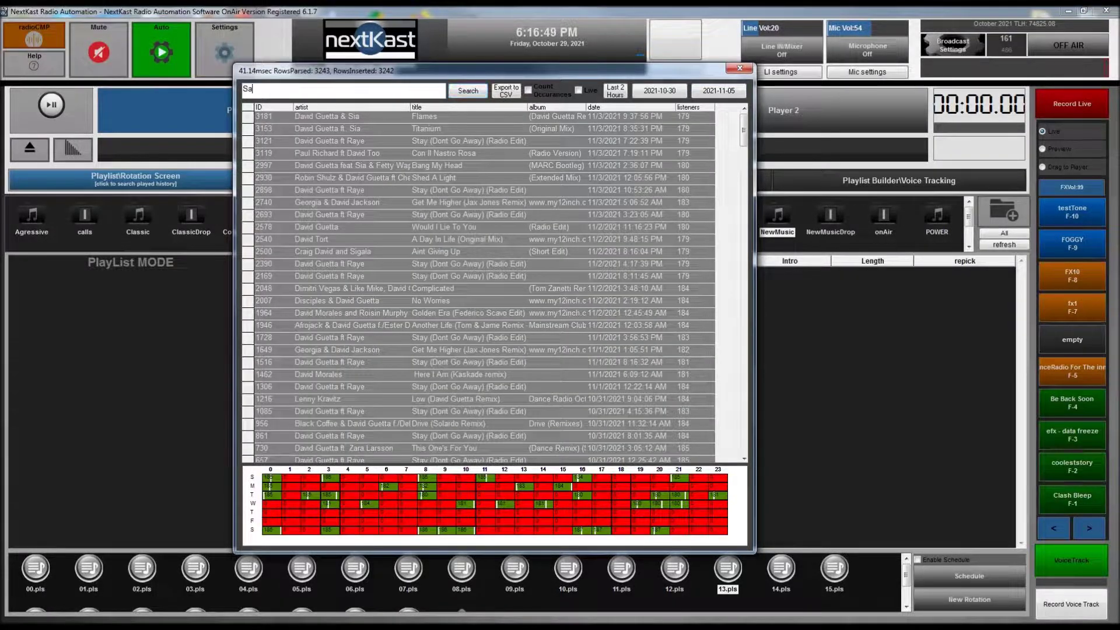
text(ty ()
key(Return)
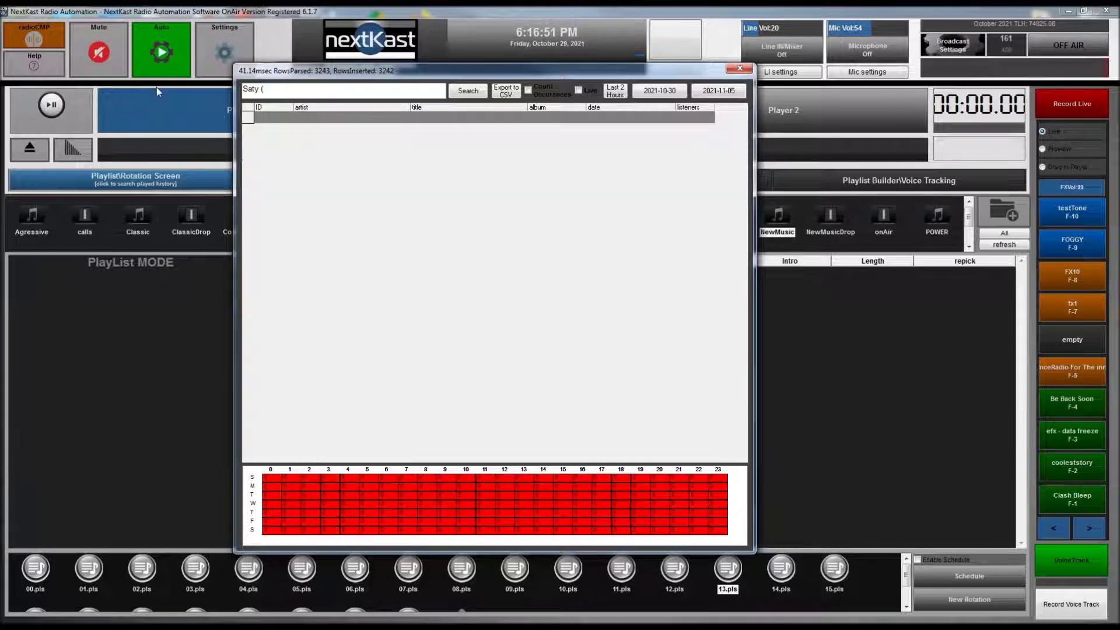
drag(261, 88, 245, 88)
text(tay)
key(Return)
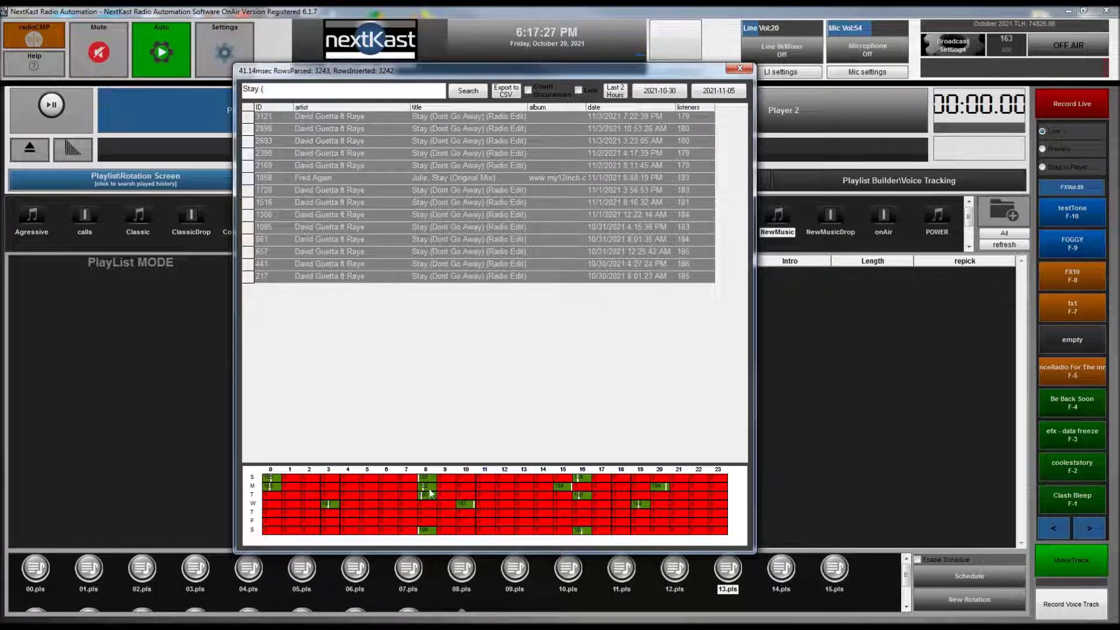
Search the played history for the artist "armin" and for the title "Hollow" to check their separation.
key(ctrl+a)
text(armin)
key(Return)
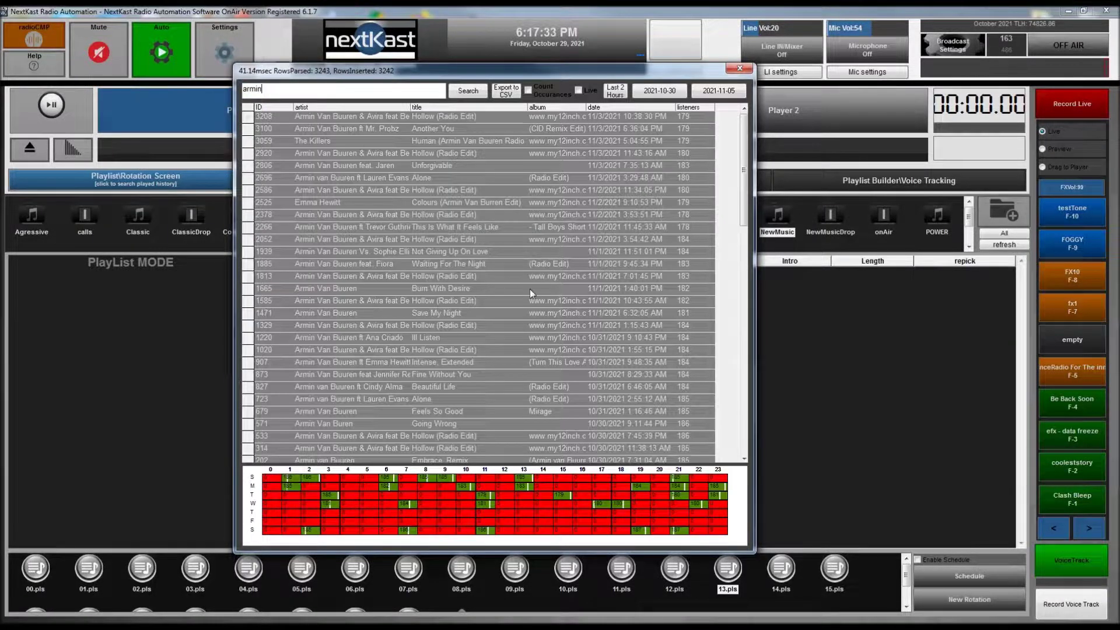
key(ctrl+a)
text(Hollow)
key(Return)
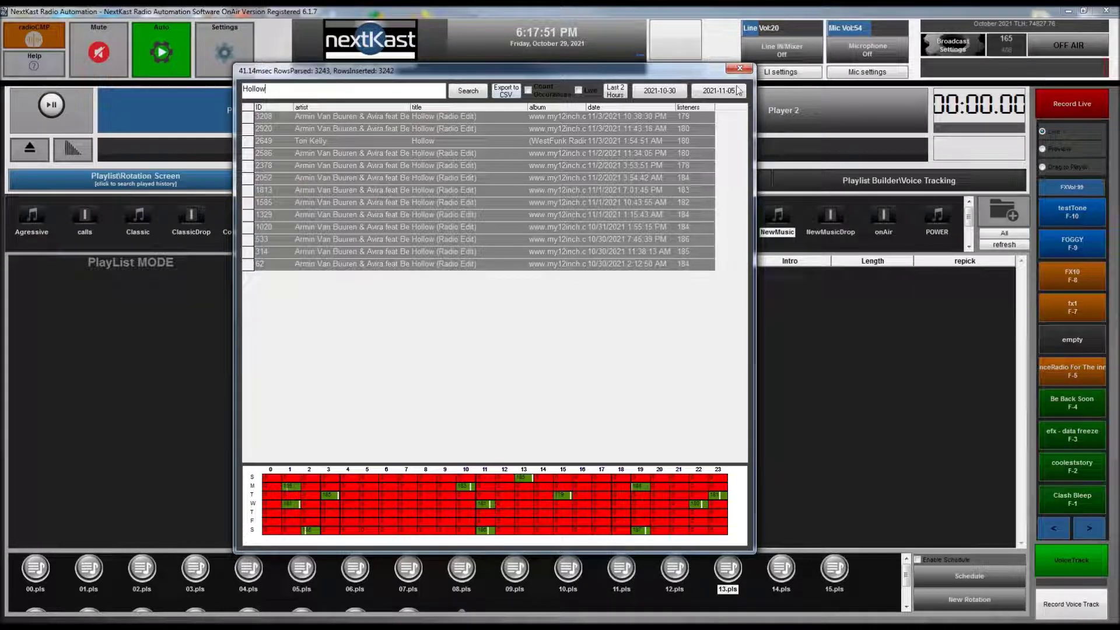
Close the played history search and return to the top-level list of rotations and dated playlist folders.
click(738, 70)
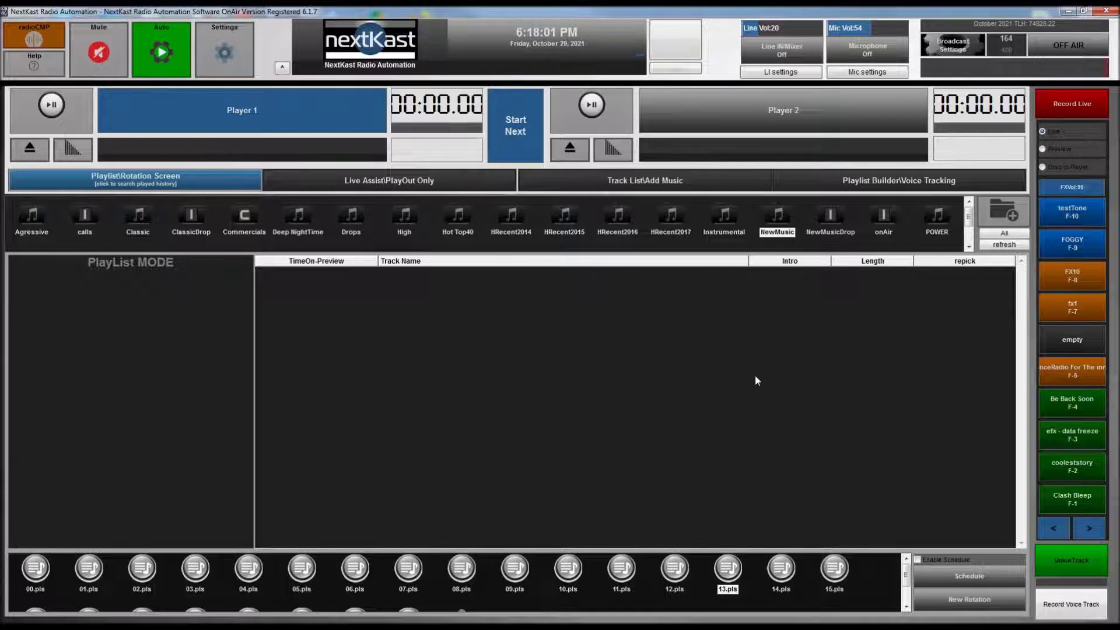
click(920, 583)
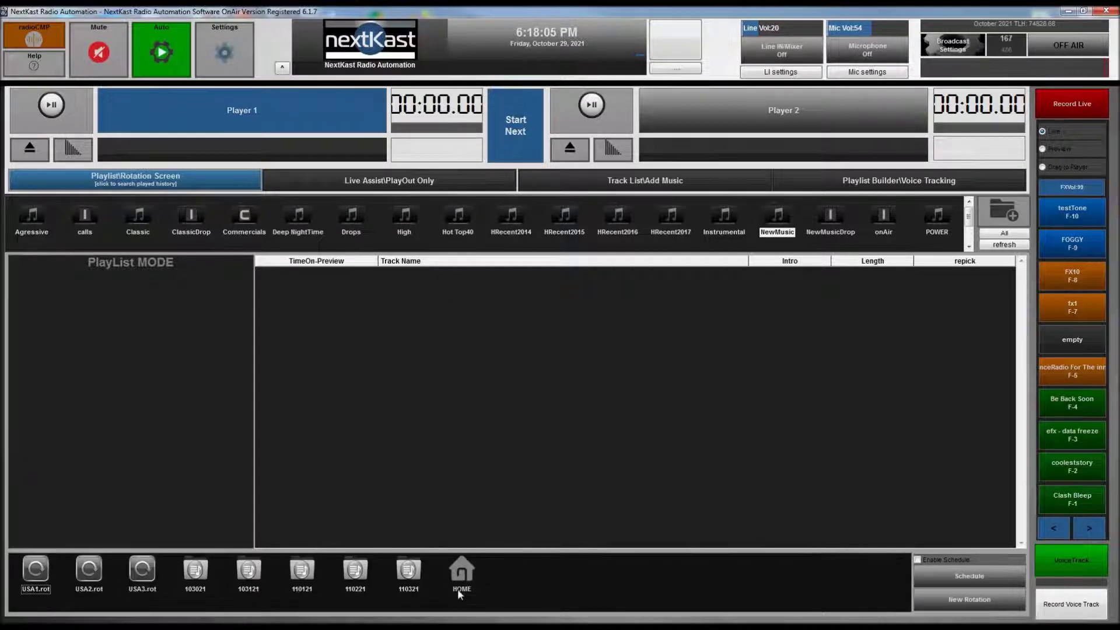